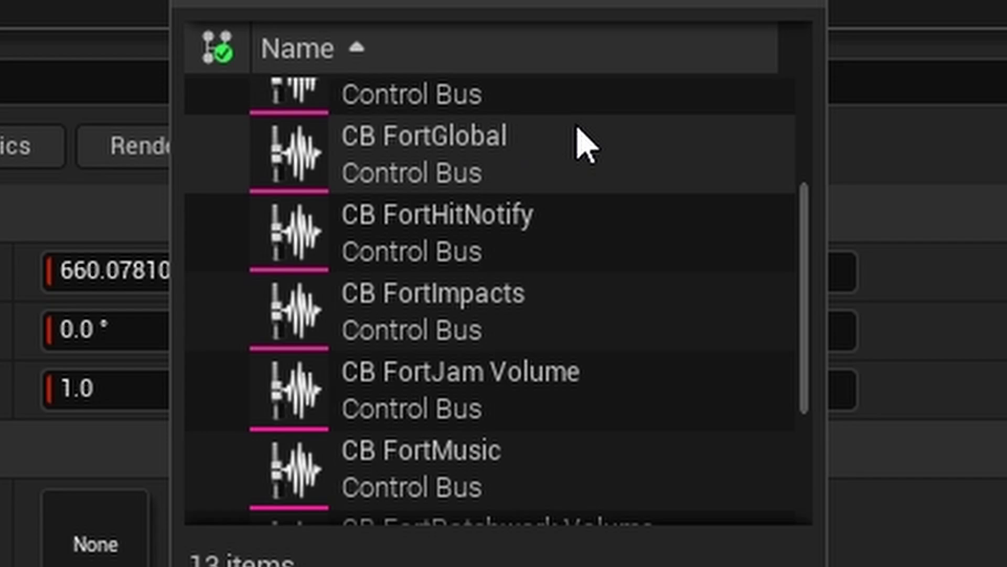
scroll(587, 146, down, 3)
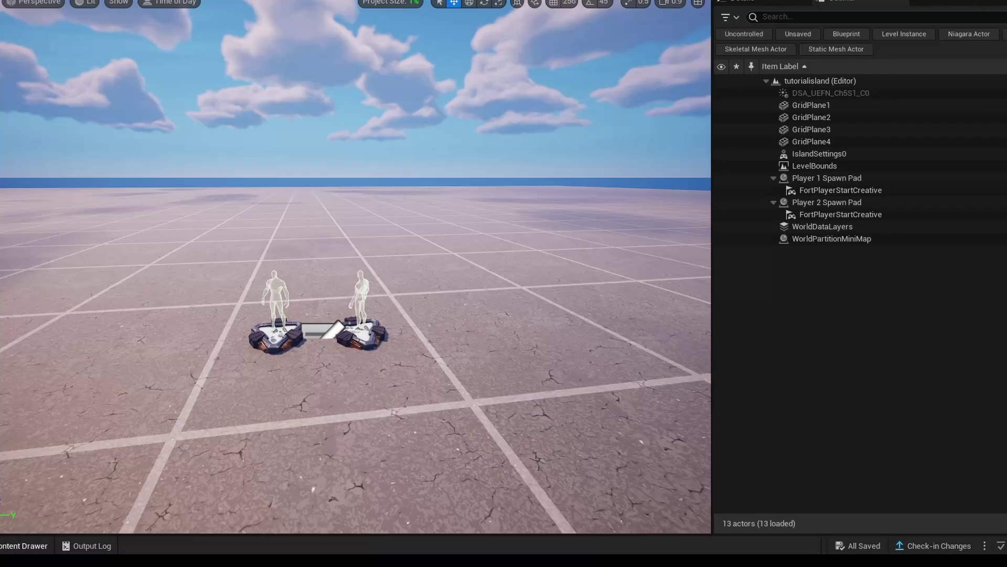
Search the Fortnite content for "radio dev" and place the Radio device in the level
key(ctrl+space)
mouse_move(221, 424)
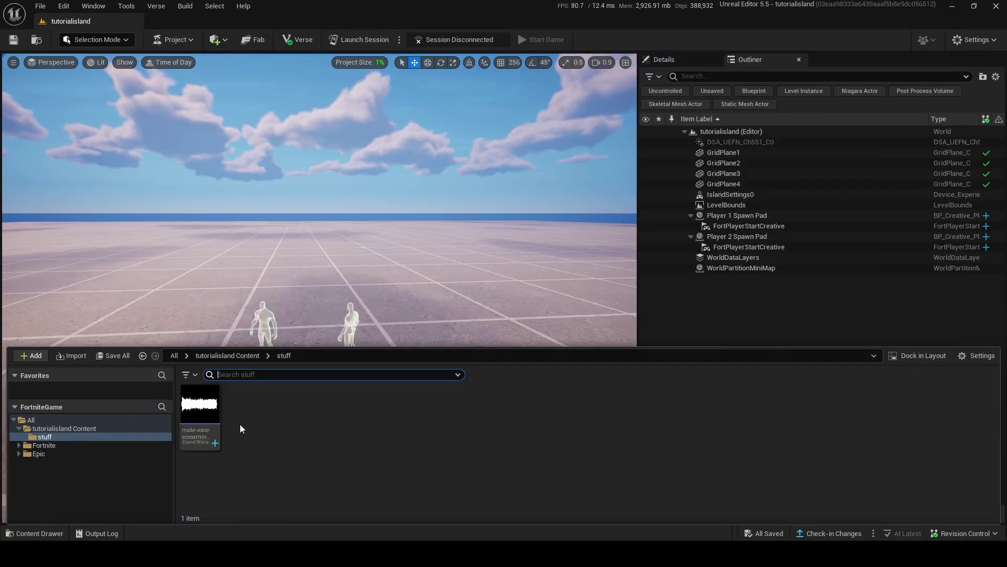
click(198, 417)
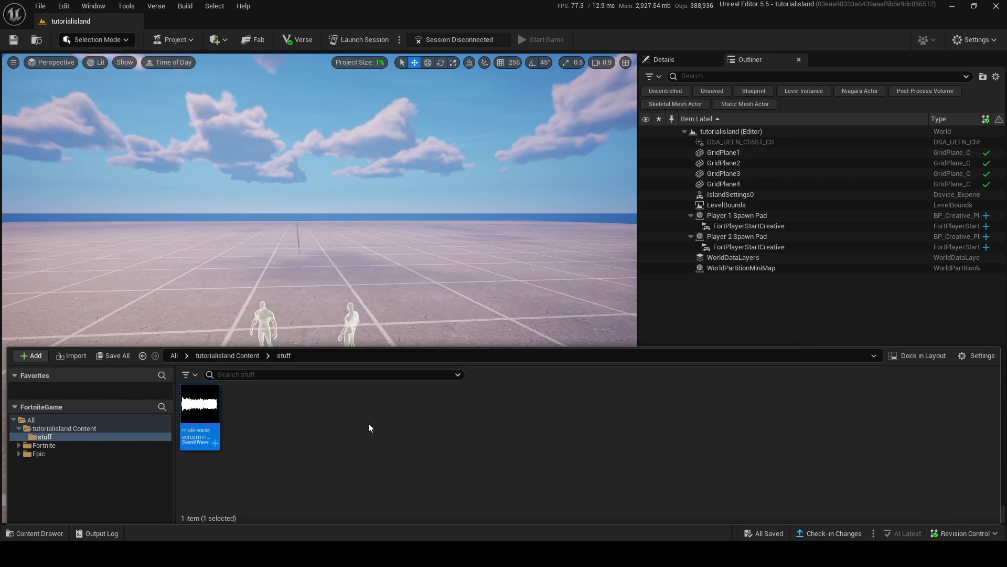
click(47, 445)
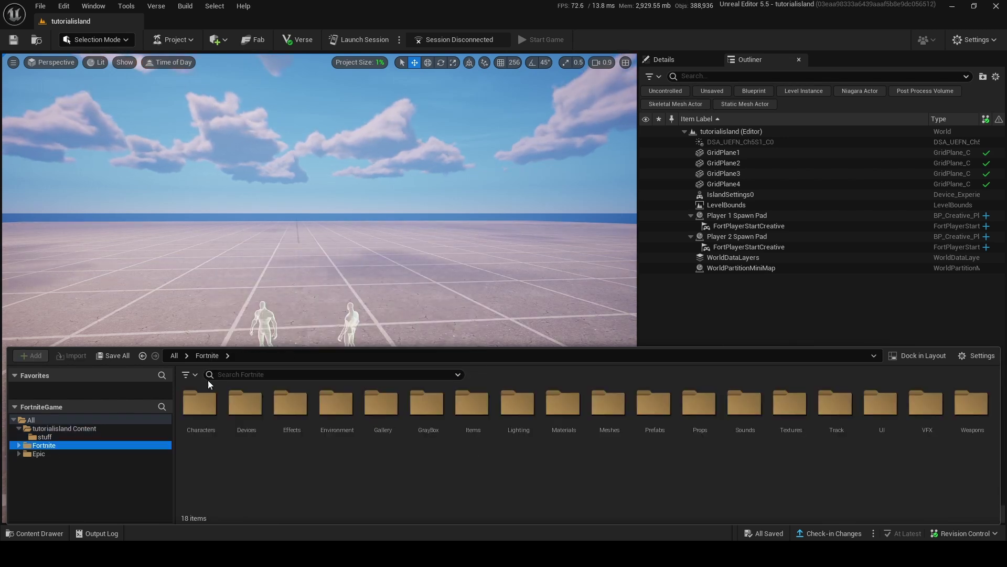
click(221, 375)
text(radio dev)
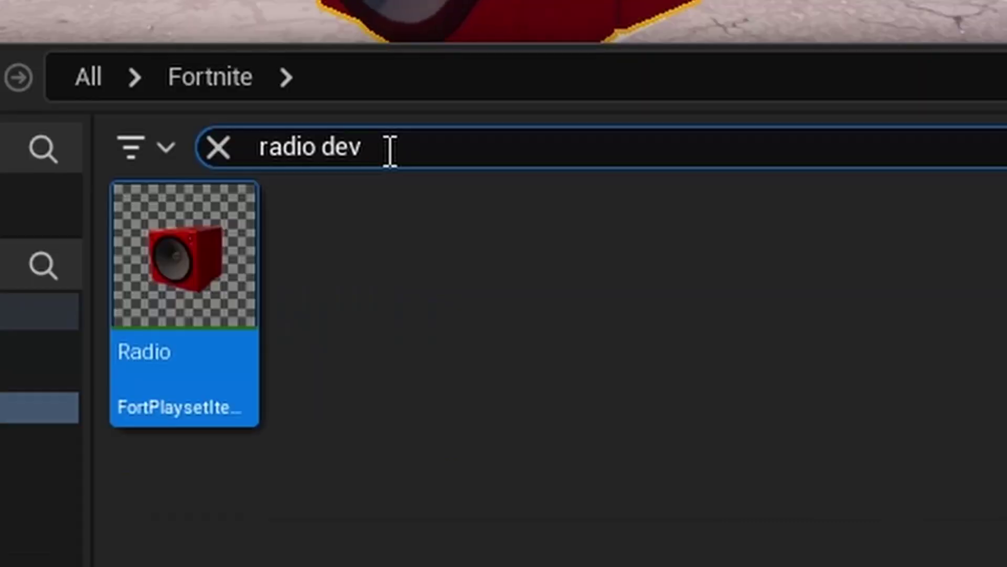
Search the Fortnite content for "audio pla" and place the Audio Player device next to the Radio
key(BackSpace)
key(ctrl+a)
text(audio)
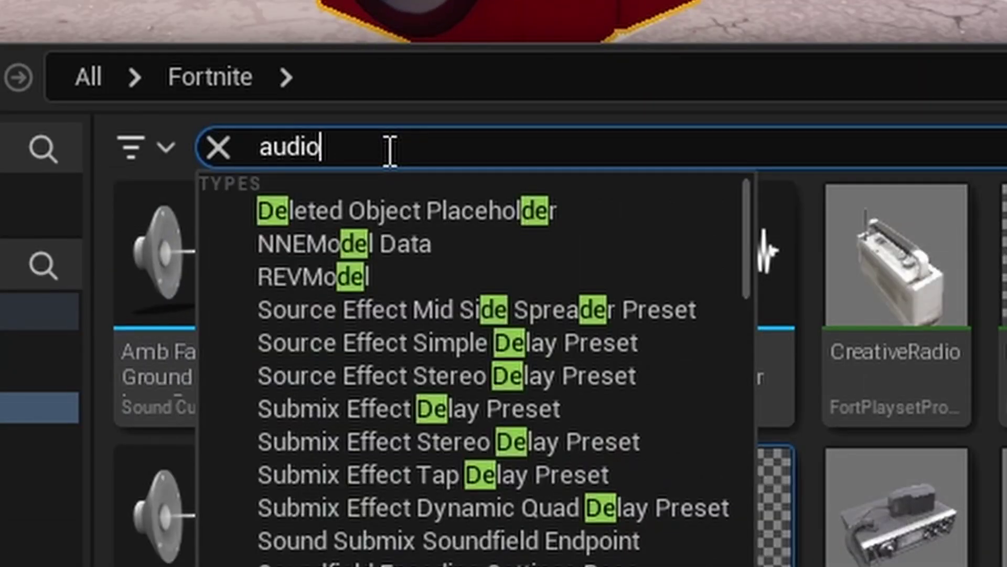
text( pla)
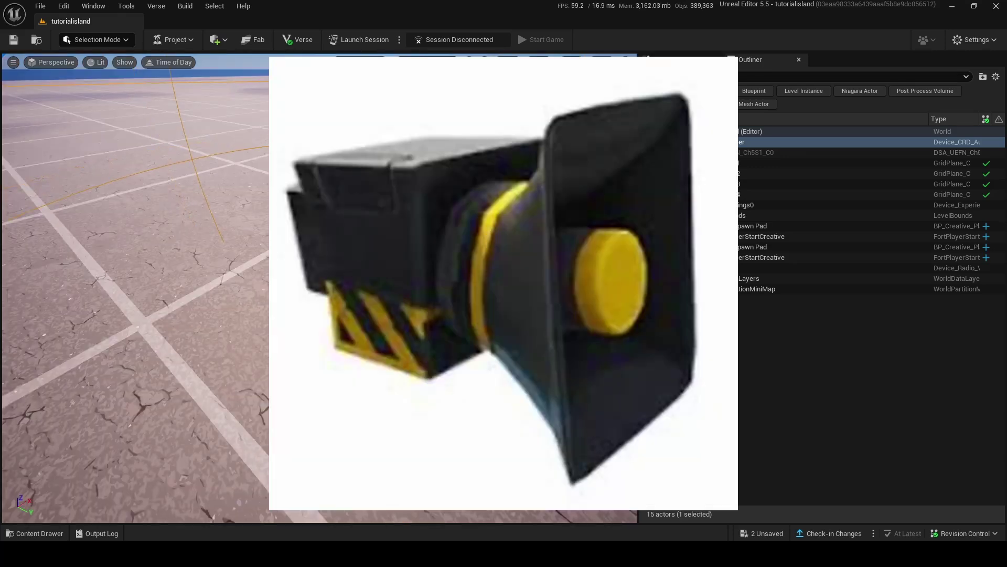
right_drag(337, 362, 380, 366)
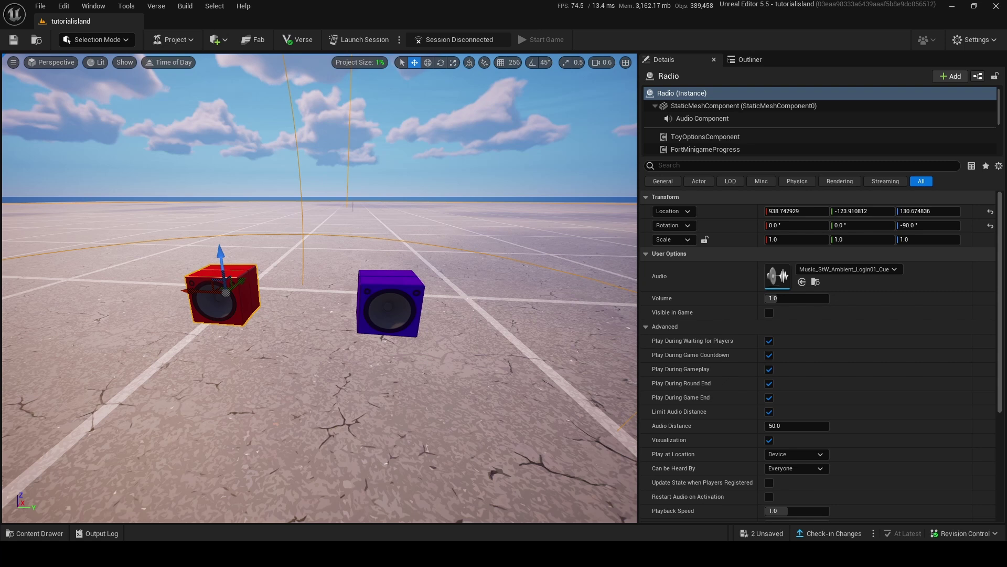
Compare the user options of the red Radio and the purple Audio Player by inspecting each device's details in turn
click(363, 296)
click(219, 278)
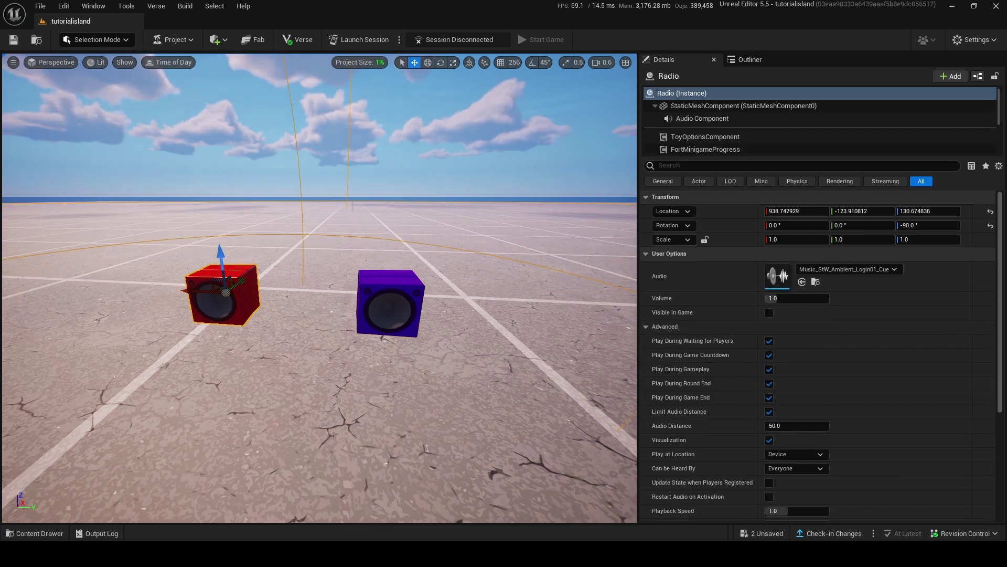
click(377, 284)
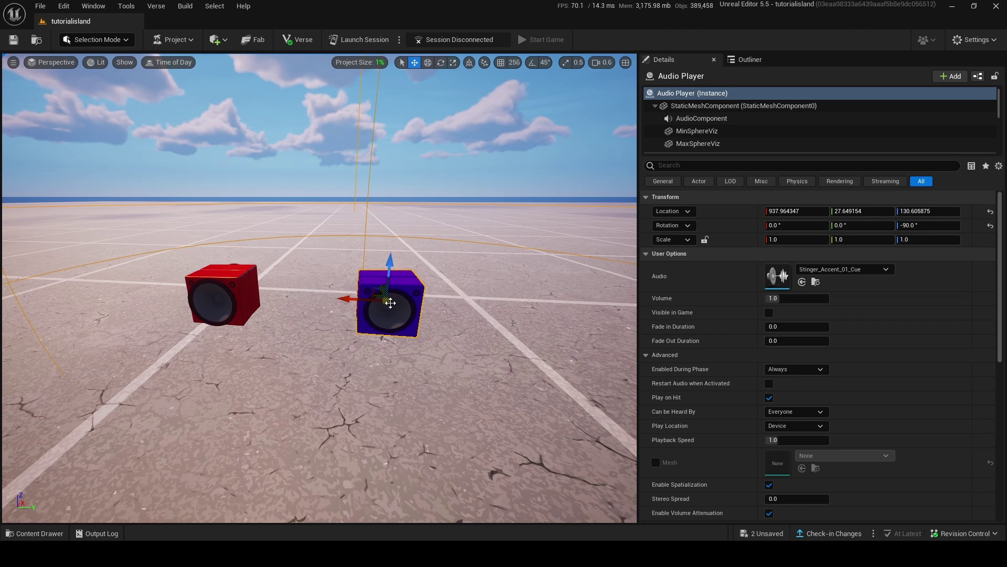
scroll(329, 362, up, 1)
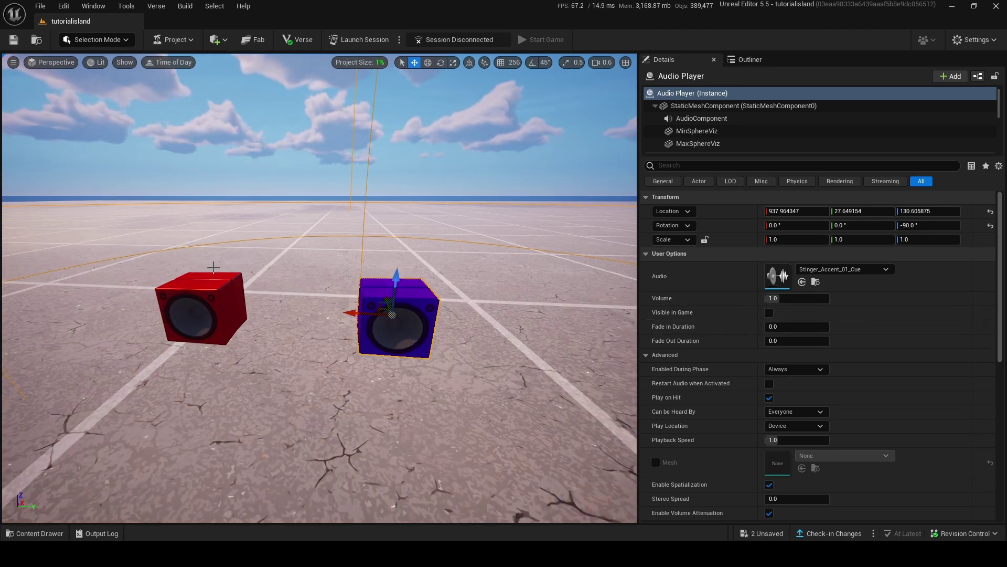
click(220, 294)
key(d)
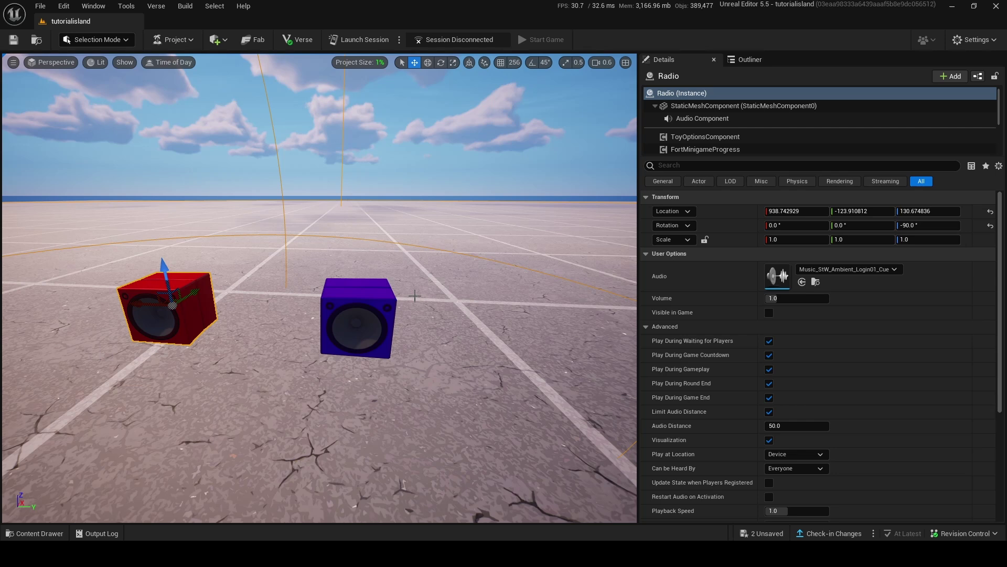
click(376, 314)
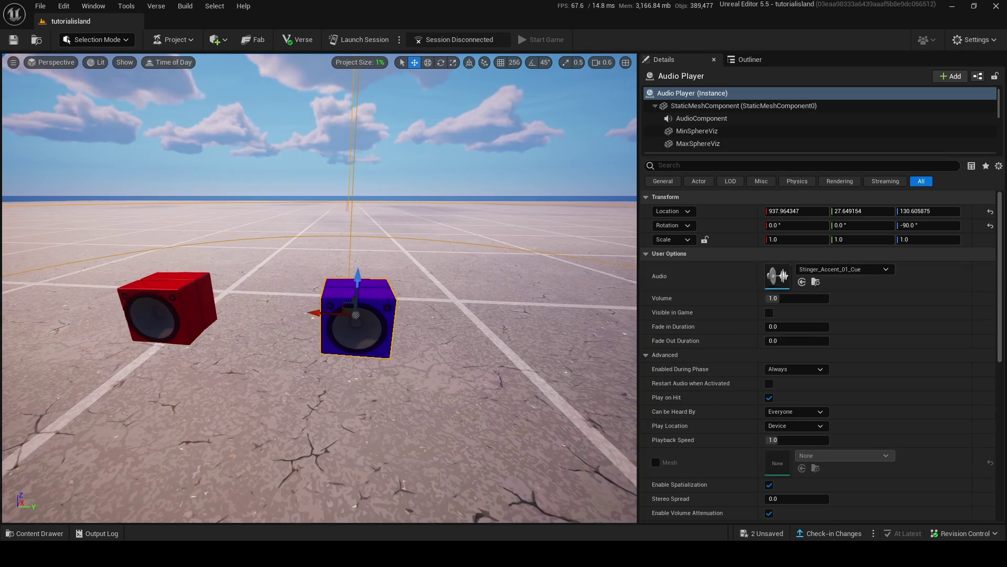
click(167, 292)
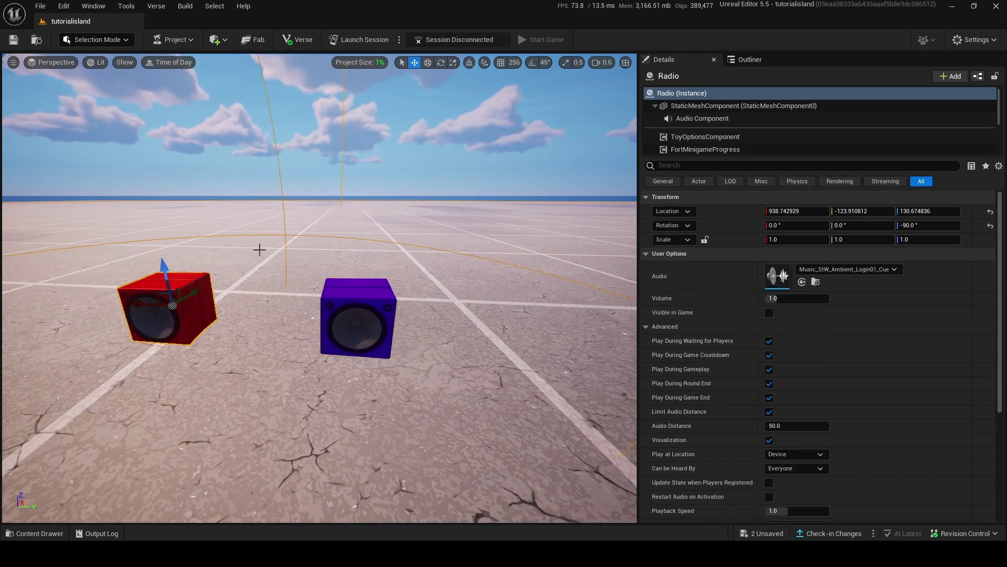
mouse_move(259, 250)
right_down()
mouse_move(250, 241)
mouse_move(260, 250)
right_up()
click(467, 353)
right_drag(467, 353, 454, 343)
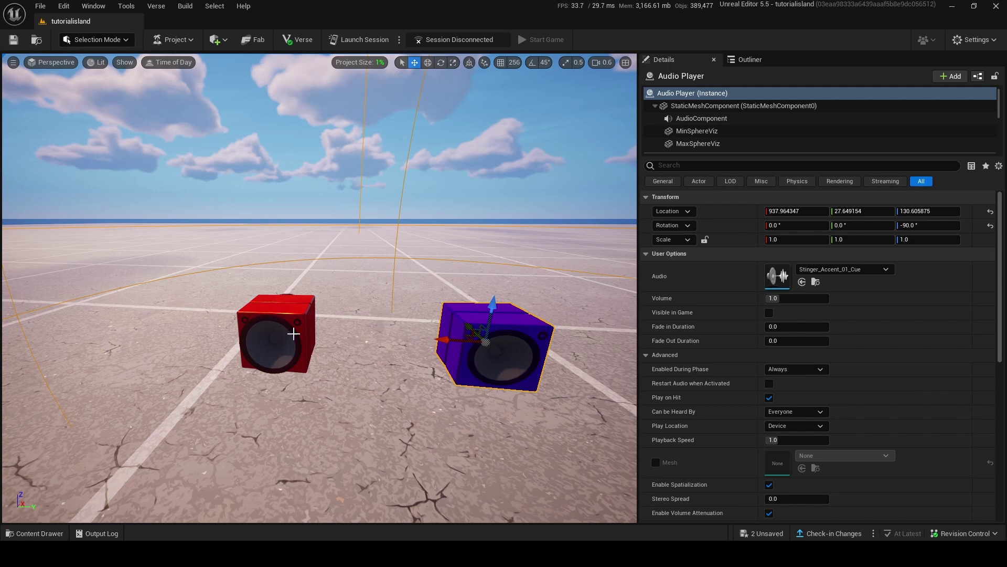
click(275, 335)
click(470, 370)
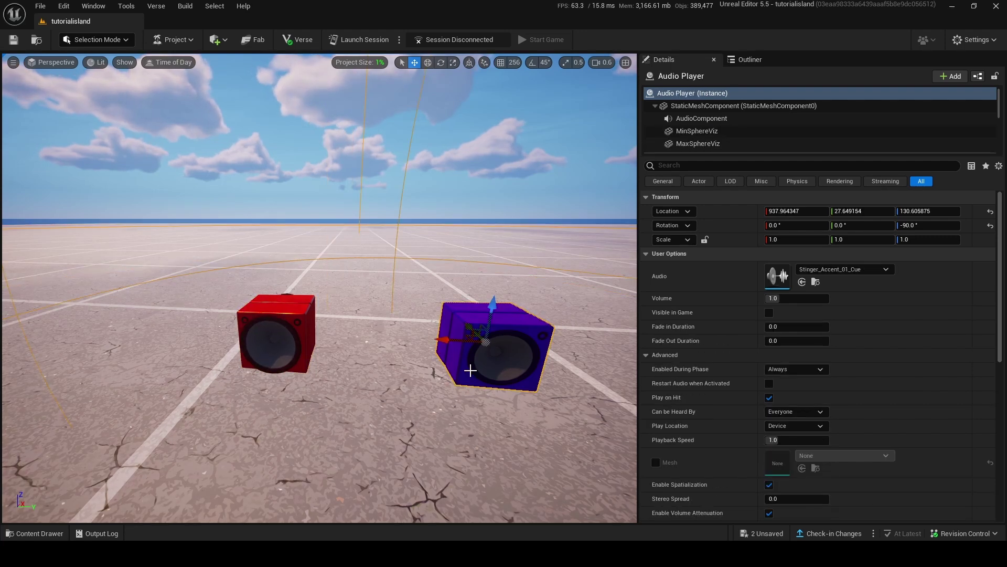
mouse_move(382, 306)
right_down()
mouse_move(398, 309)
mouse_move(378, 290)
mouse_move(386, 300)
right_up()
right_drag(518, 262, 527, 265)
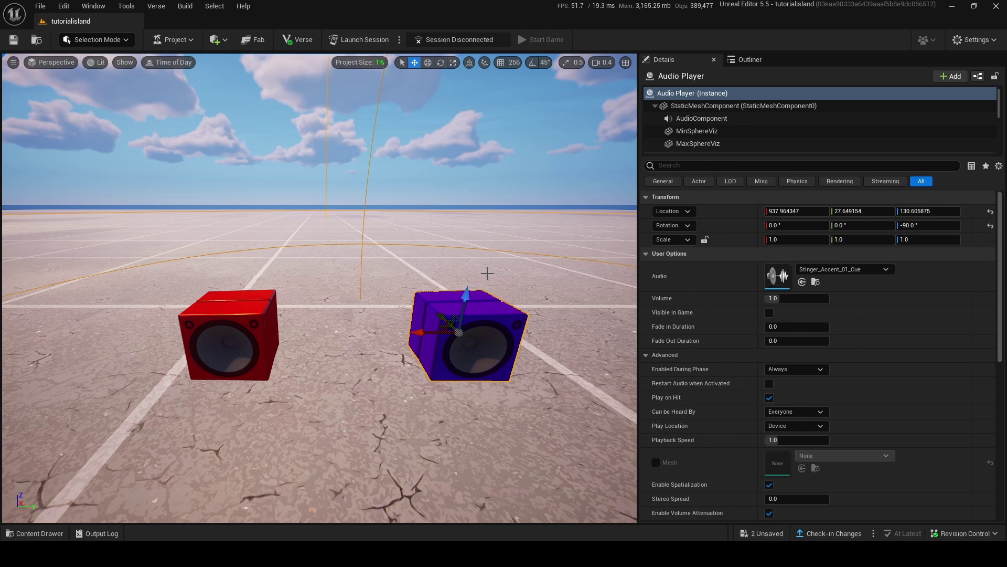
Browse the sound cues available for the red Radio's Audio option without changing it
click(269, 328)
right_drag(405, 357, 393, 365)
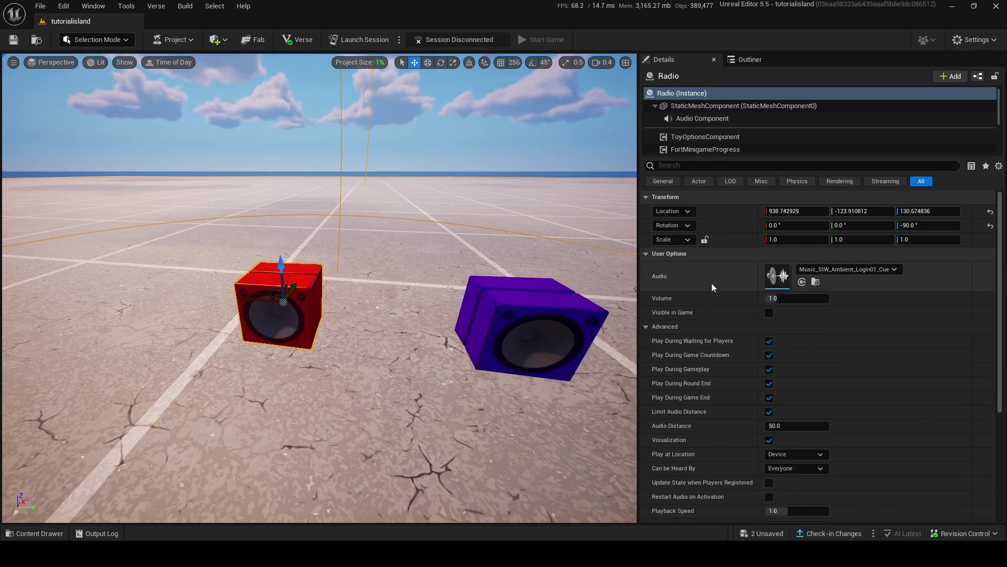
click(828, 270)
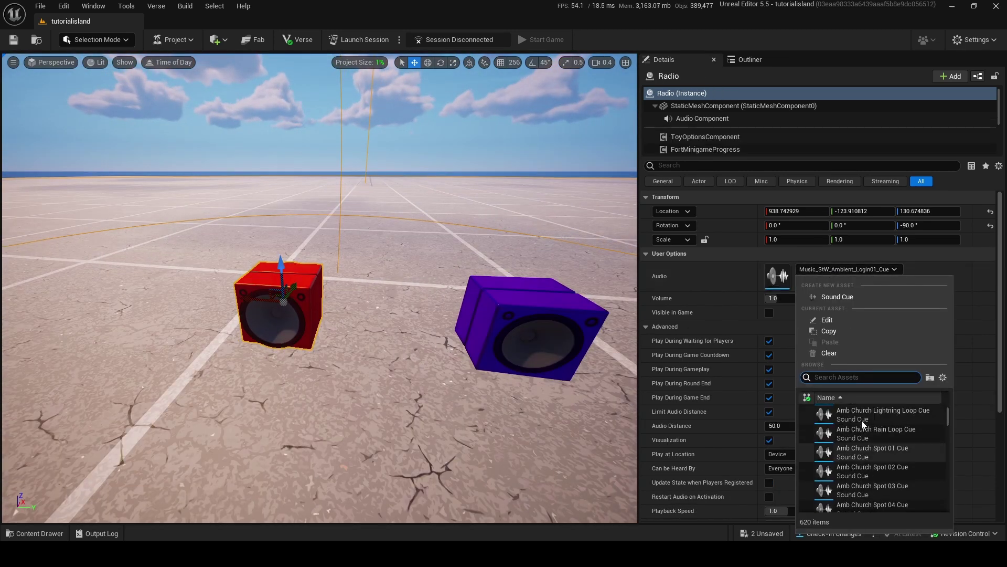
key(Escape)
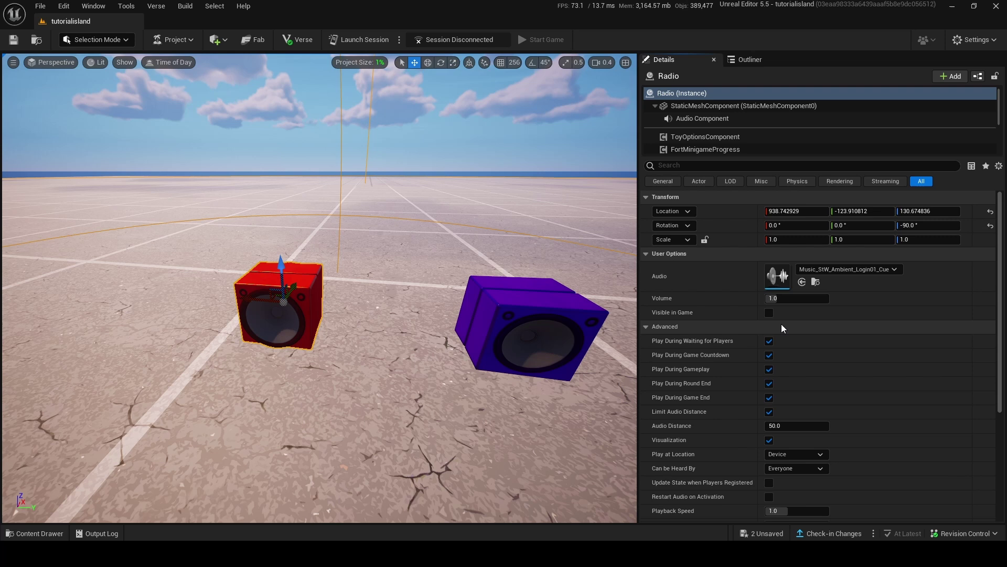
Try to assign the male-voice-screaming-loudly-6147 sound wave from the stuff folder to the Radio's Audio option
click(56, 535)
click(74, 446)
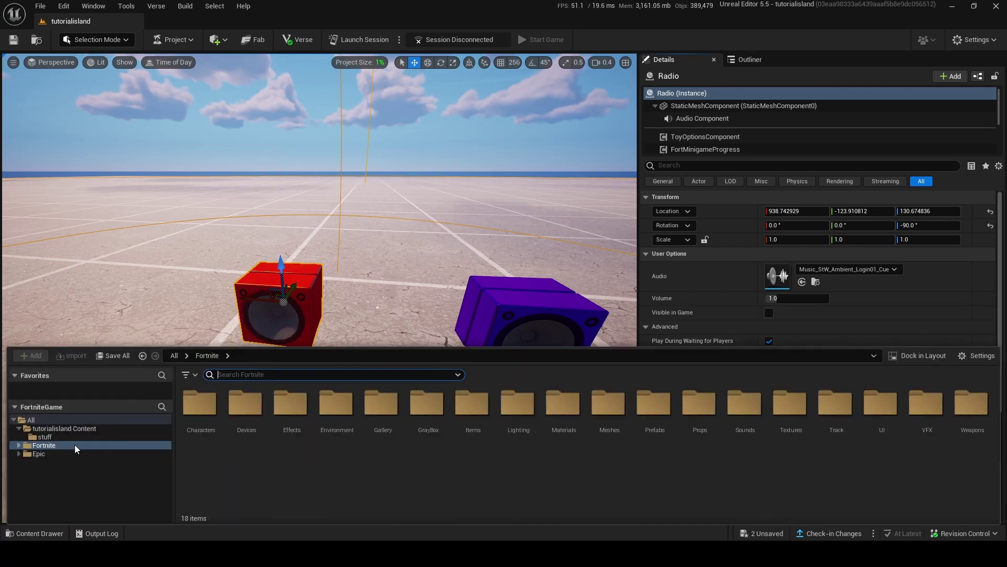
click(75, 429)
click(74, 437)
drag(200, 412, 820, 284)
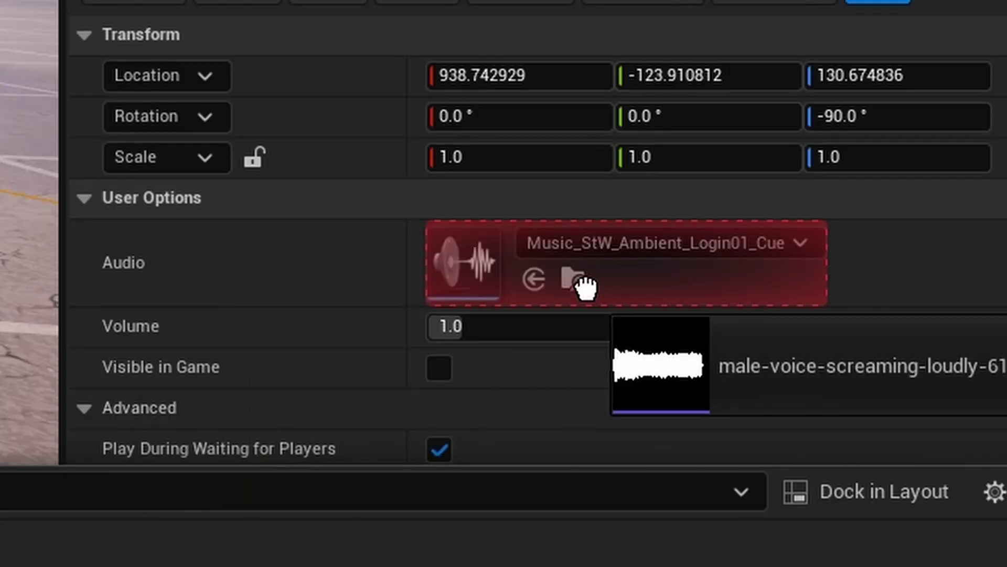
drag(585, 288, 641, 270)
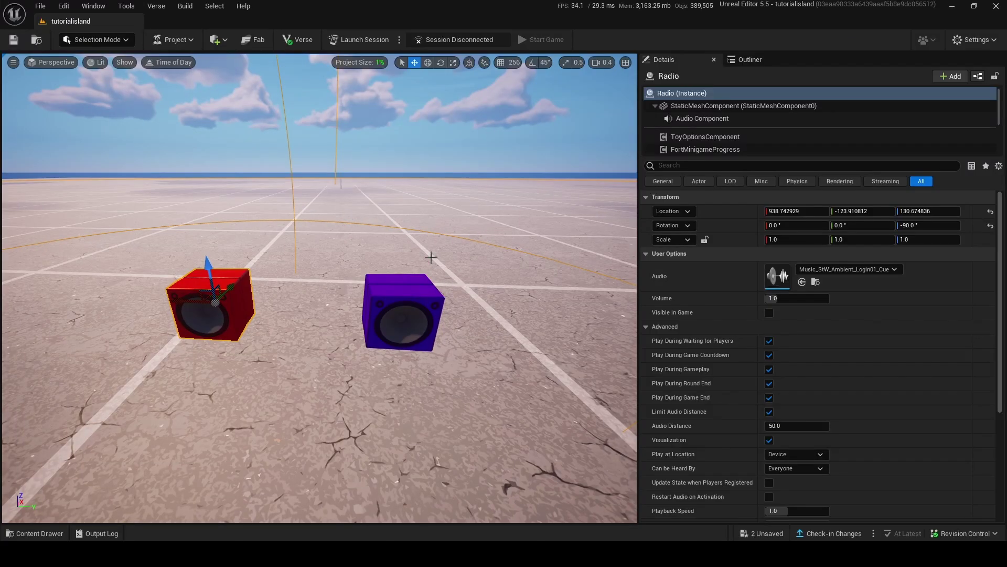
Assign the male-voice-screaming-loudly-6147 sound wave from the stuff folder to the purple Audio Player's Audio option
right_drag(429, 256, 430, 245)
key(w)
key(ctrl+space)
mouse_move(200, 404)
mouse_down()
mouse_move(816, 283)
mouse_move(821, 271)
mouse_move(758, 328)
mouse_move(205, 419)
mouse_up()
right_drag(293, 273, 347, 297)
click(386, 333)
key(ctrl+space)
drag(202, 440, 795, 272)
drag(530, 250, 518, 252)
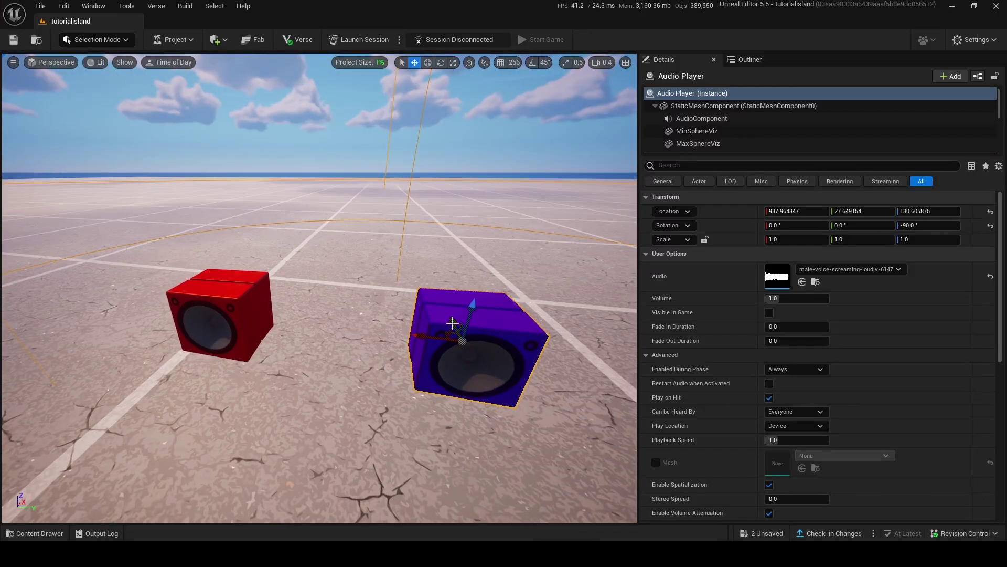
With the Radio selected, create a sound cue from the male-voice-screaming-loudly-6147 sound wave and name it screaming
right_drag(247, 300, 247, 300)
key(s)
click(248, 305)
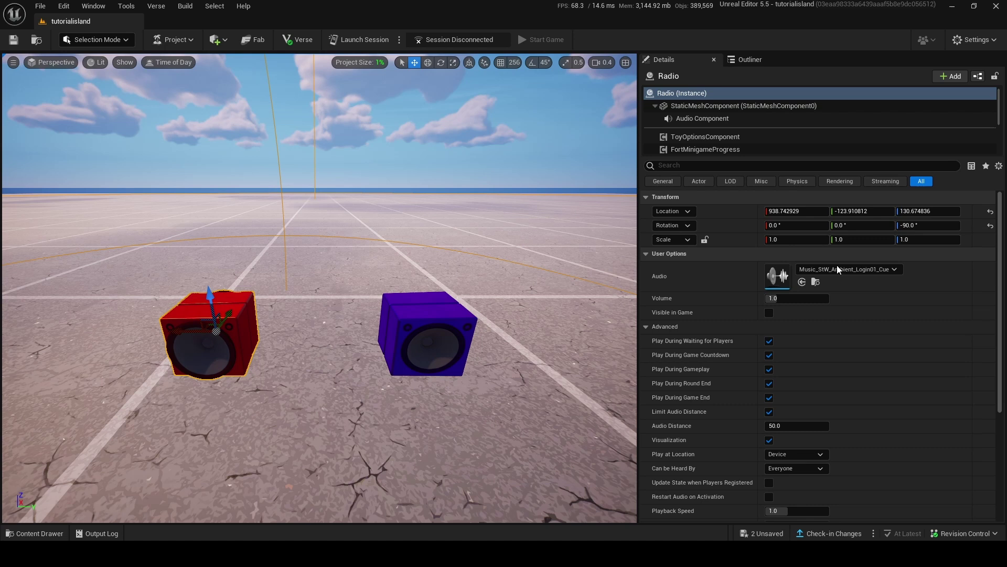
mouse_move(233, 439)
right_down()
mouse_move(257, 434)
mouse_move(233, 439)
right_up()
click(55, 526)
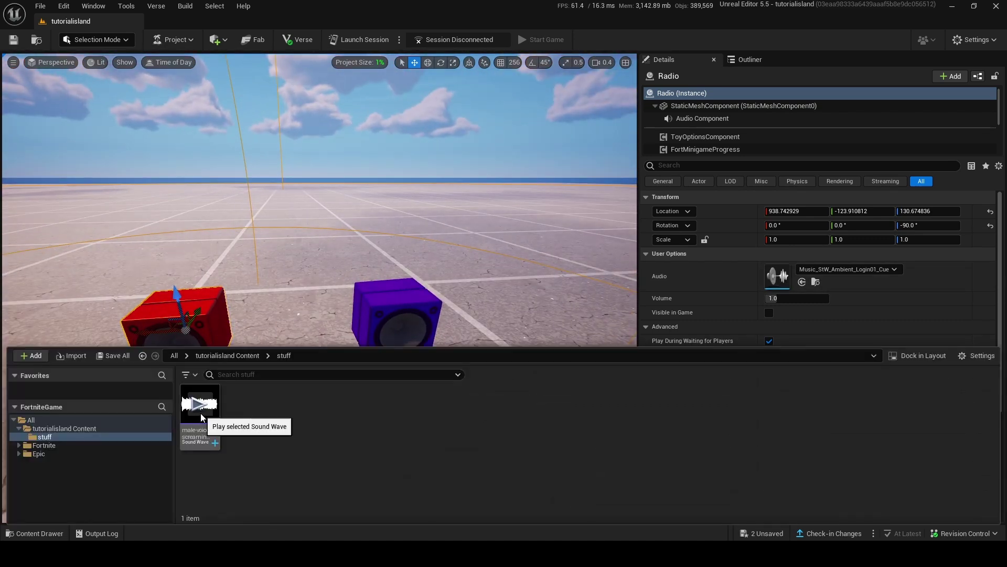
right_click(208, 432)
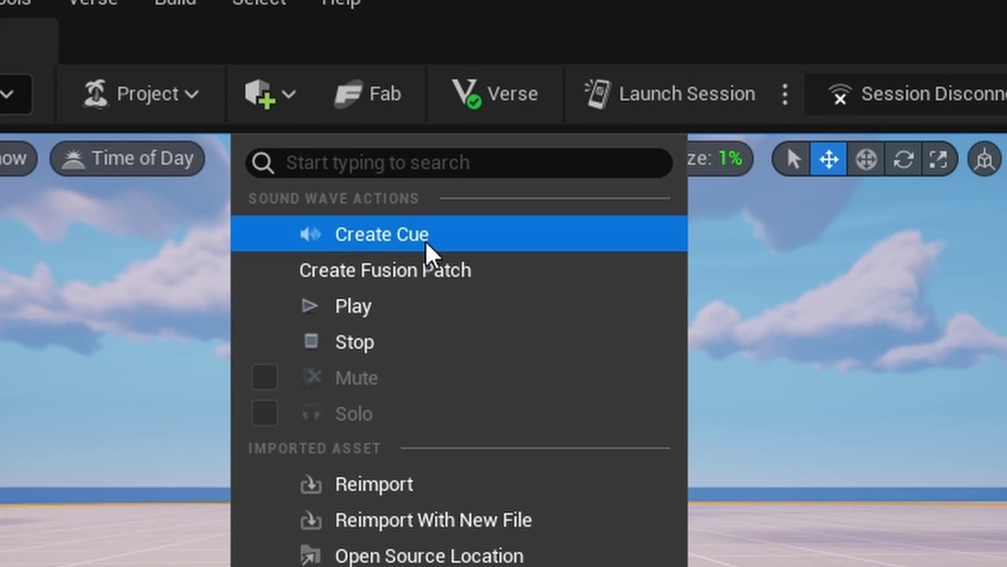
click(455, 240)
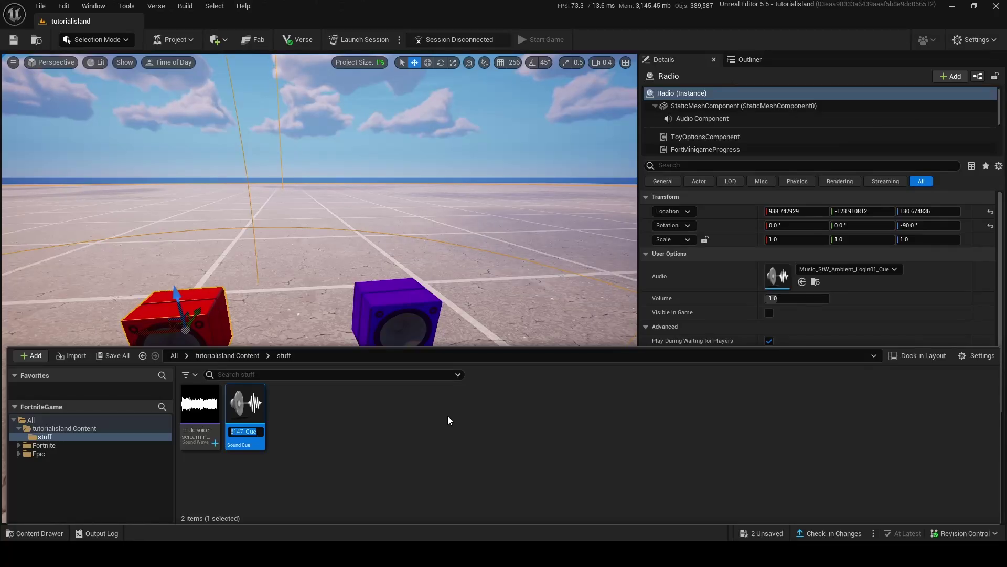
text(scrre)
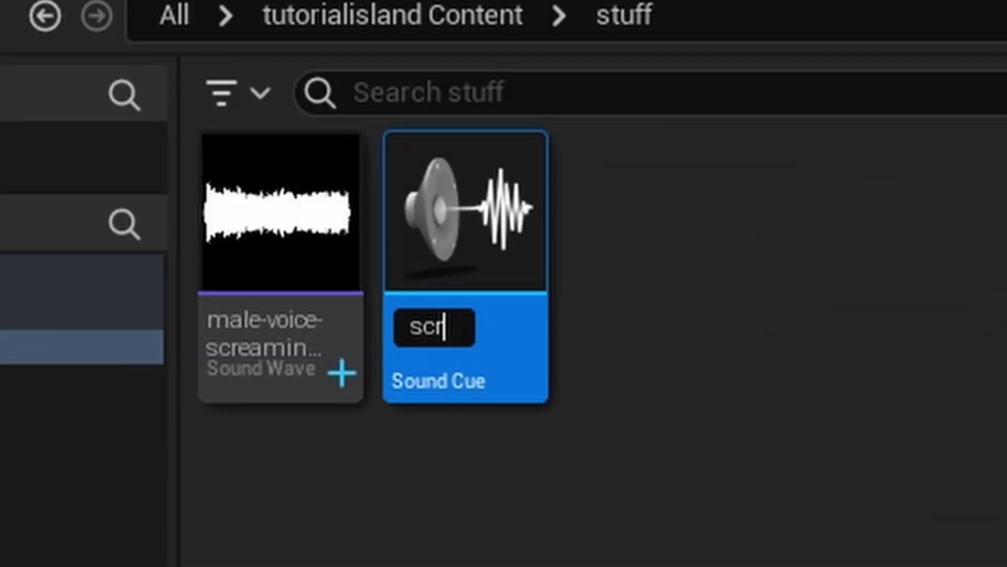
text(eaming)
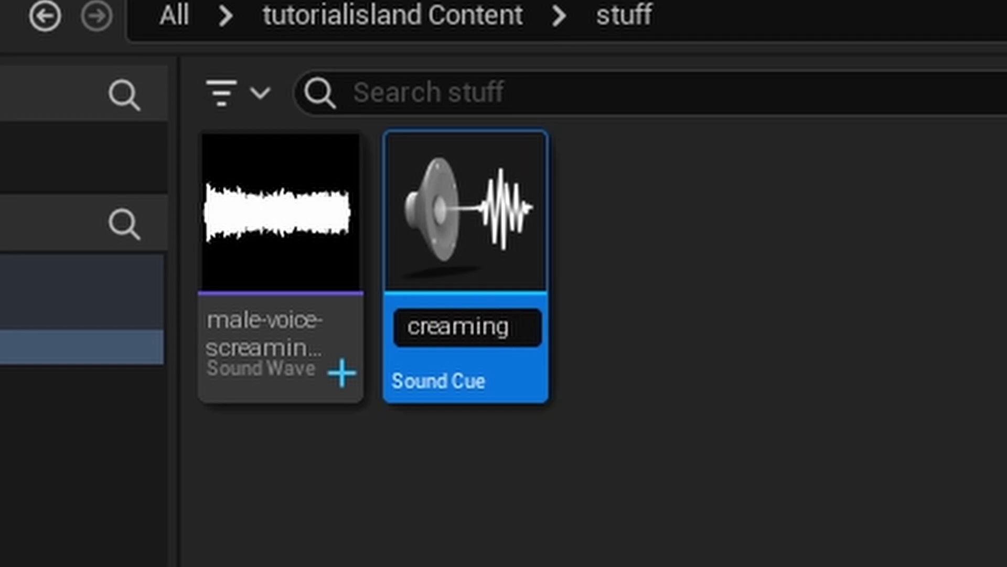
key(Return)
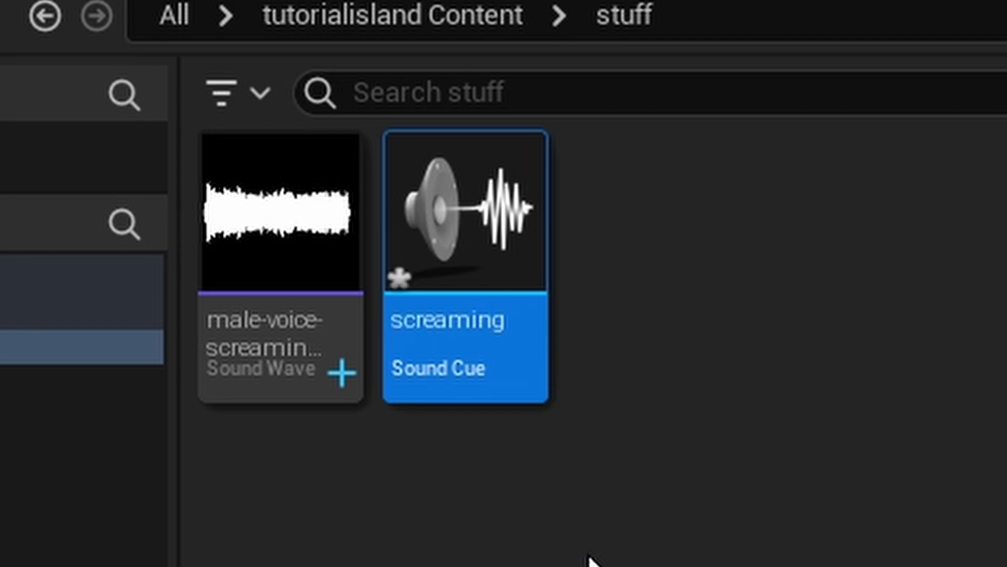
Assign the screaming sound cue to the Radio's Audio option
click(488, 234)
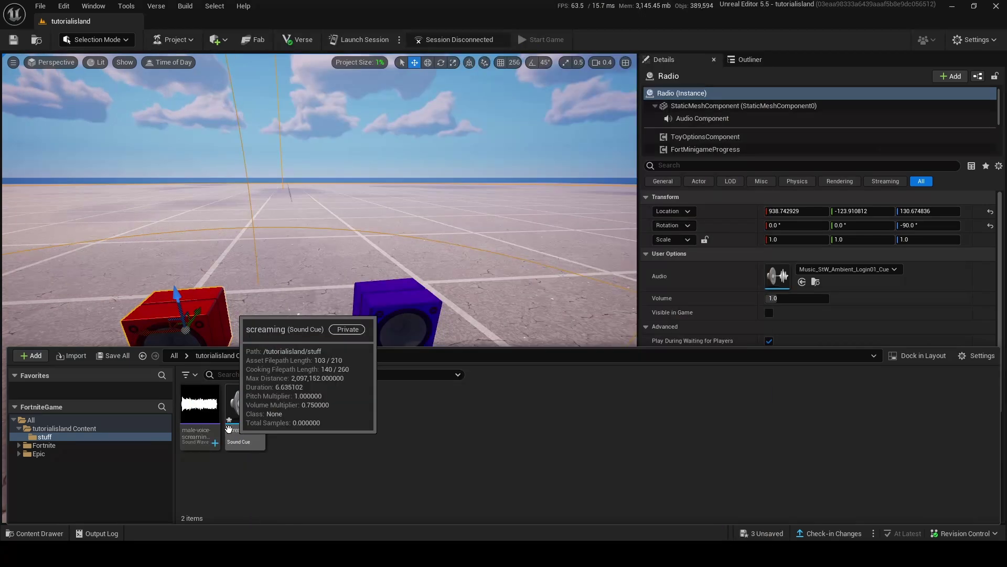
drag(244, 407, 805, 277)
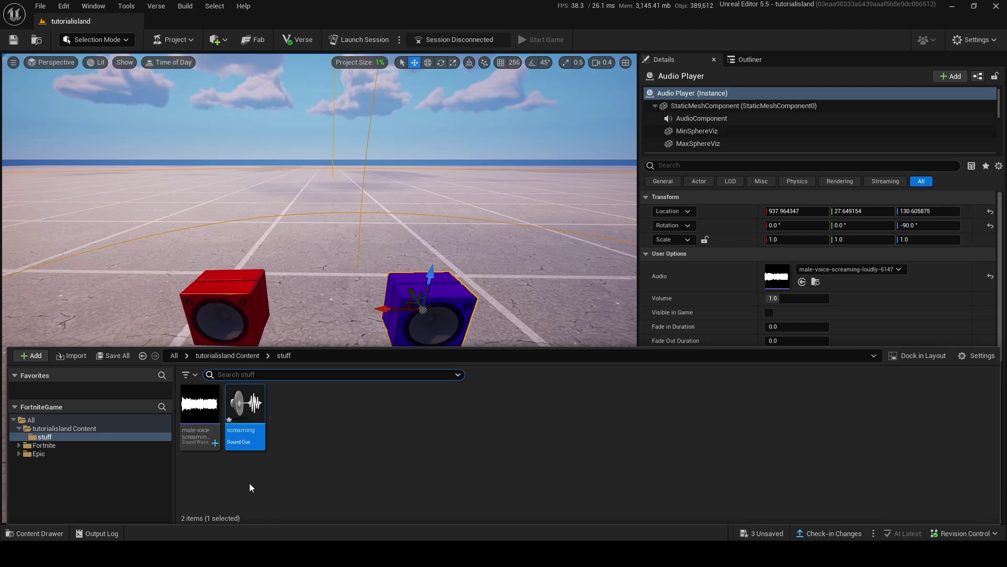
drag(199, 415, 838, 248)
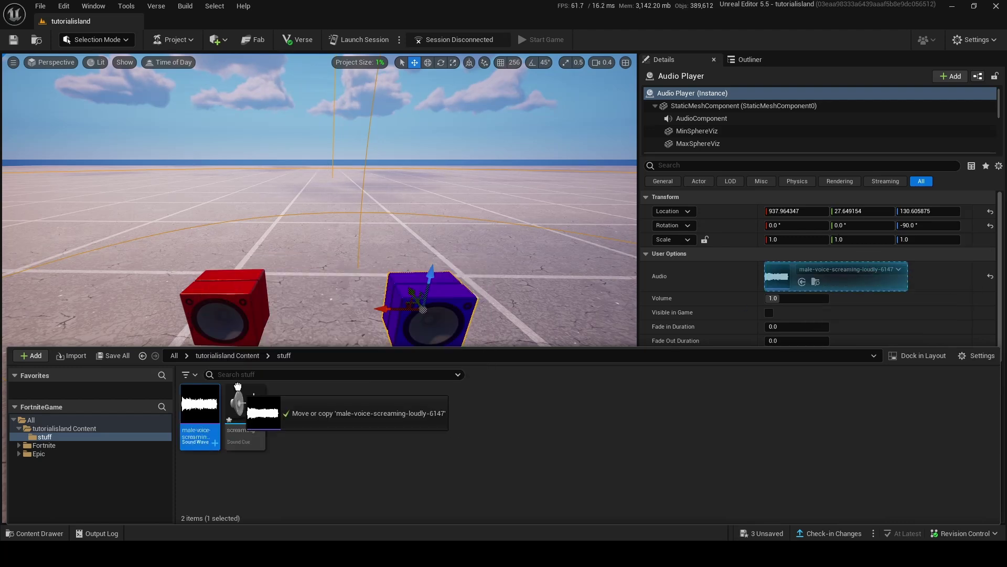
drag(238, 387, 256, 415)
click(343, 426)
key(Escape)
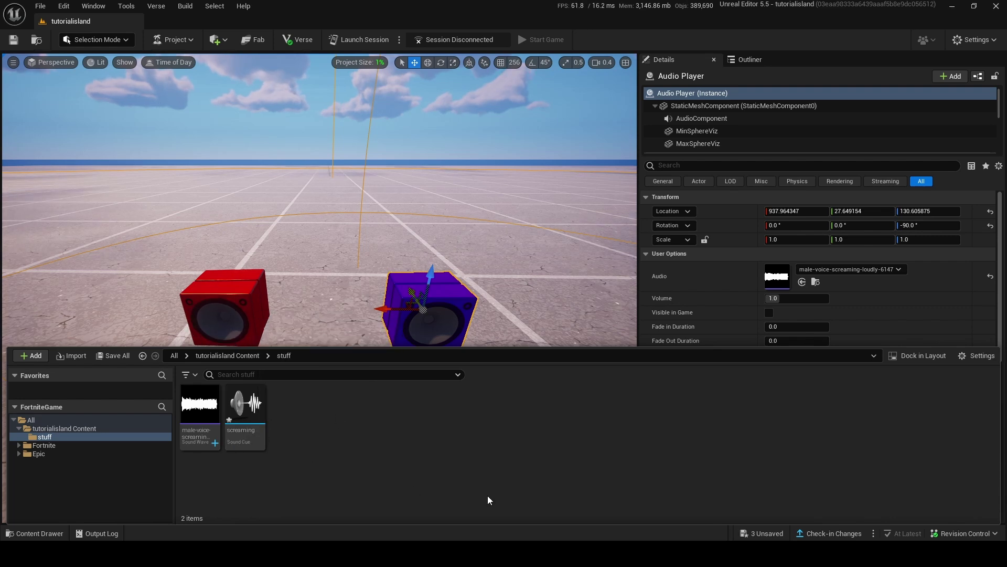
Open the screaming sound cue and turn on Looping for its Wave Player node
double_click(261, 437)
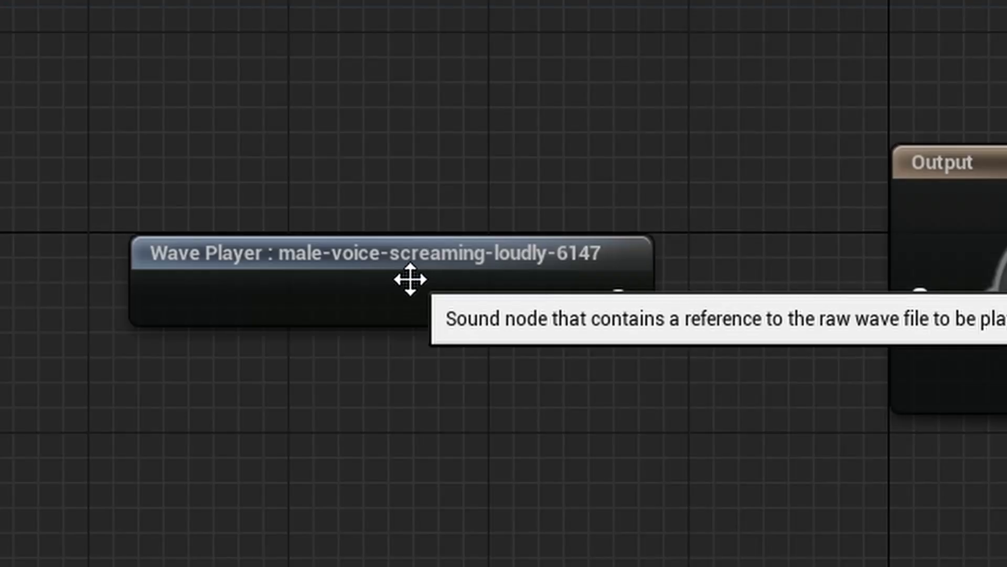
click(469, 277)
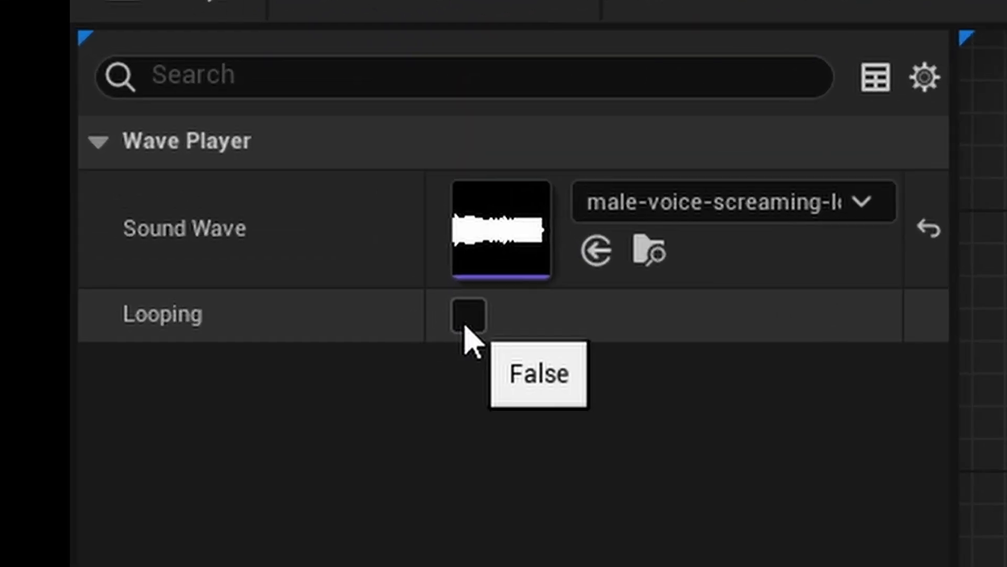
click(468, 320)
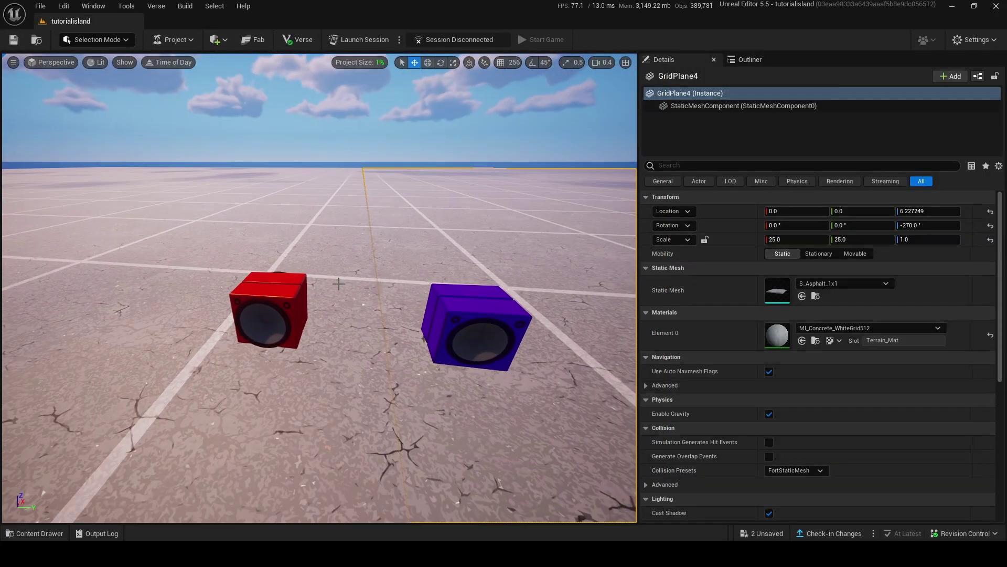
Select the purple Audio Player, try a Volume of about 1.76, and set the Volume to 1.0
click(274, 318)
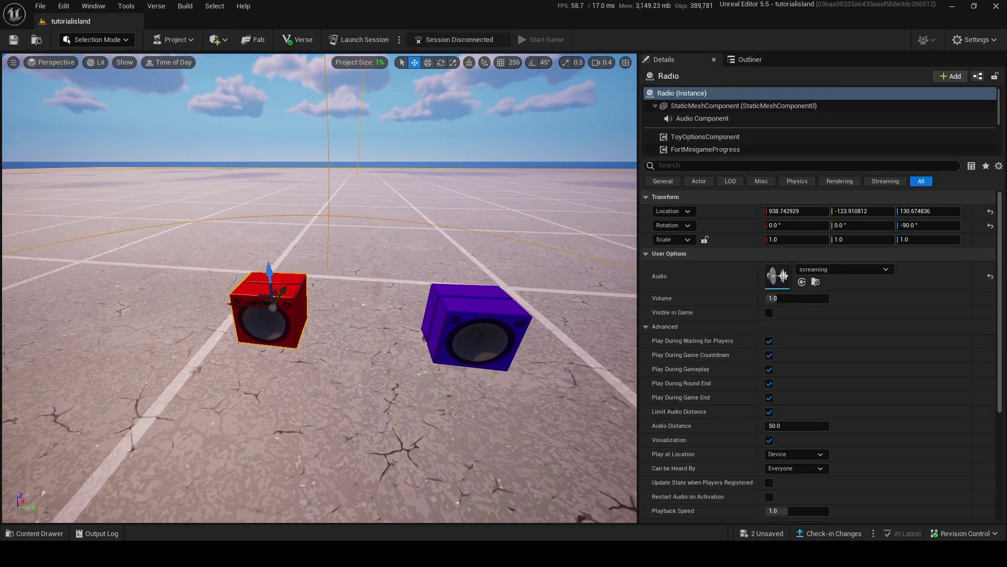
right_drag(442, 325, 469, 325)
click(406, 321)
click(208, 315)
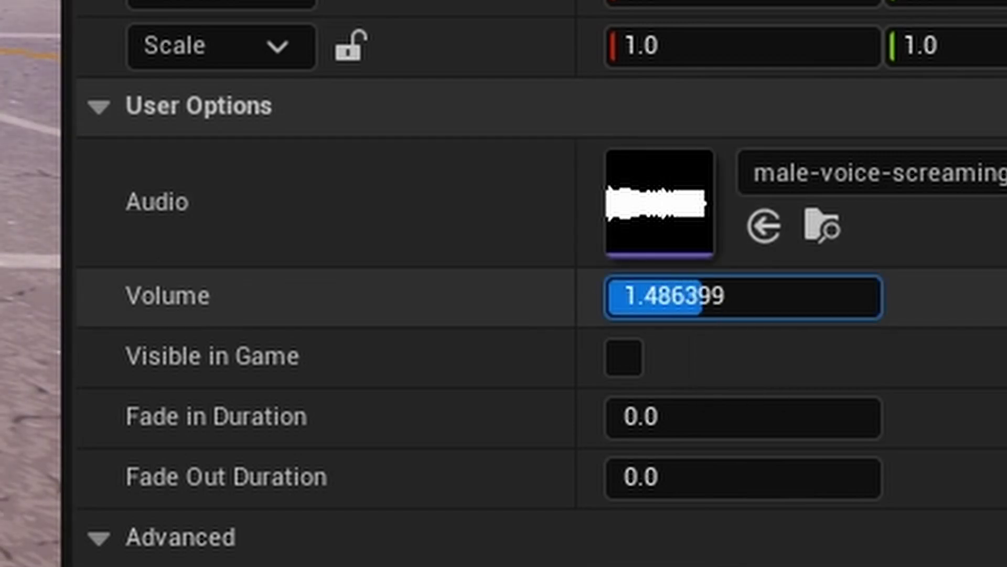
drag(682, 313, 685, 310)
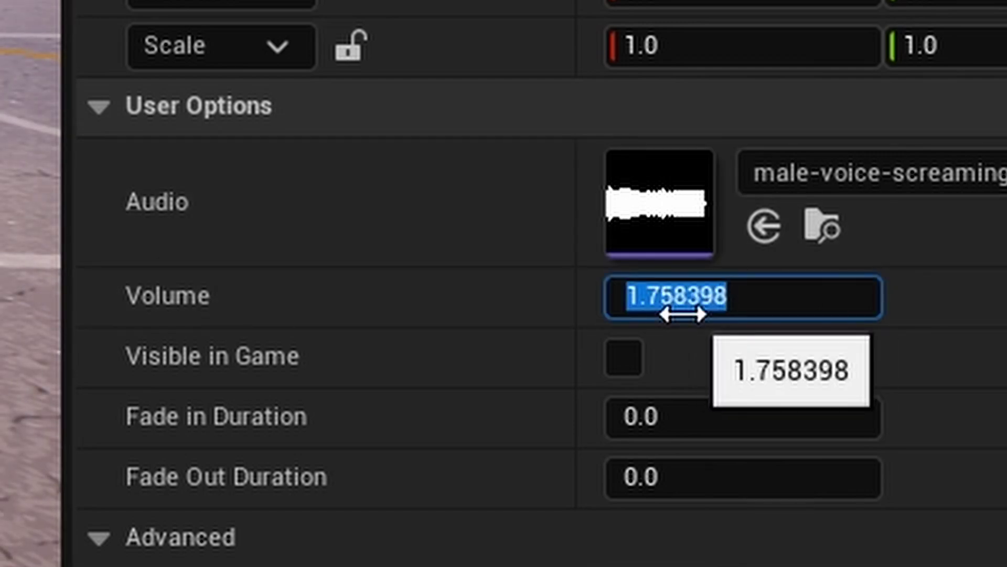
text(1)
key(Return)
click(414, 281)
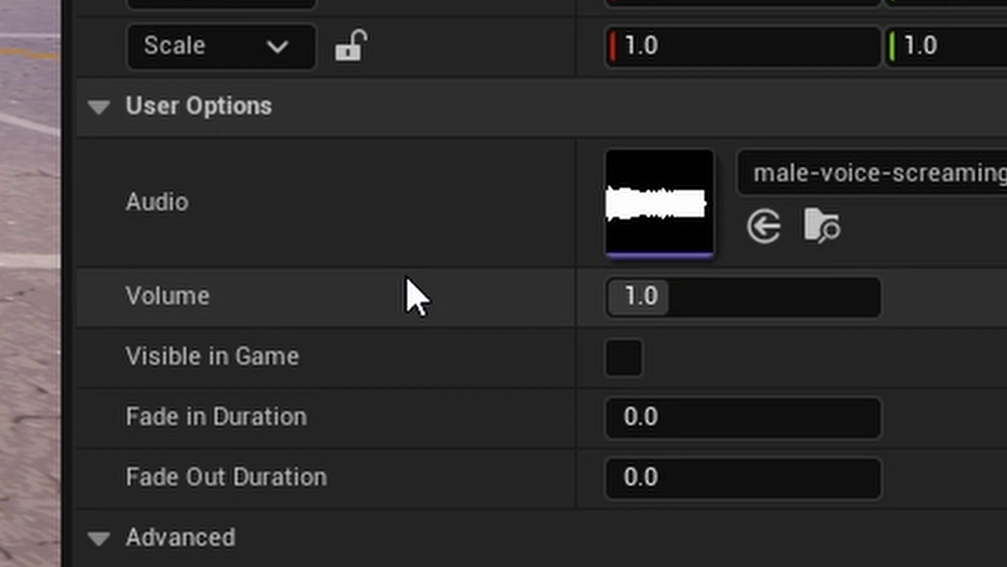
Try Volume values of 2.0 and 4.0 on the purple Audio Player and return the Volume to 1.0
click(682, 285)
text(2.0)
key(Return)
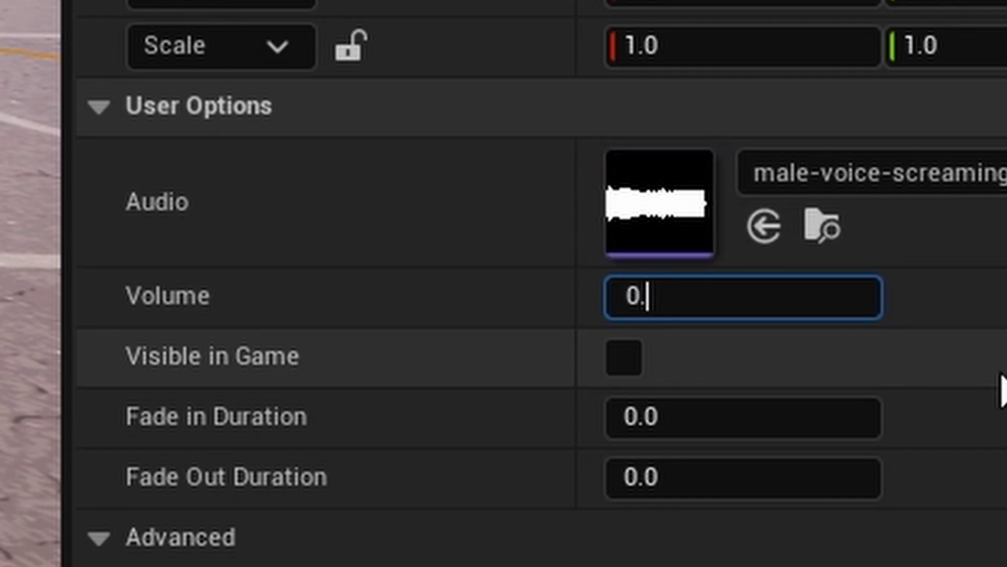
text(4.0)
key(Return)
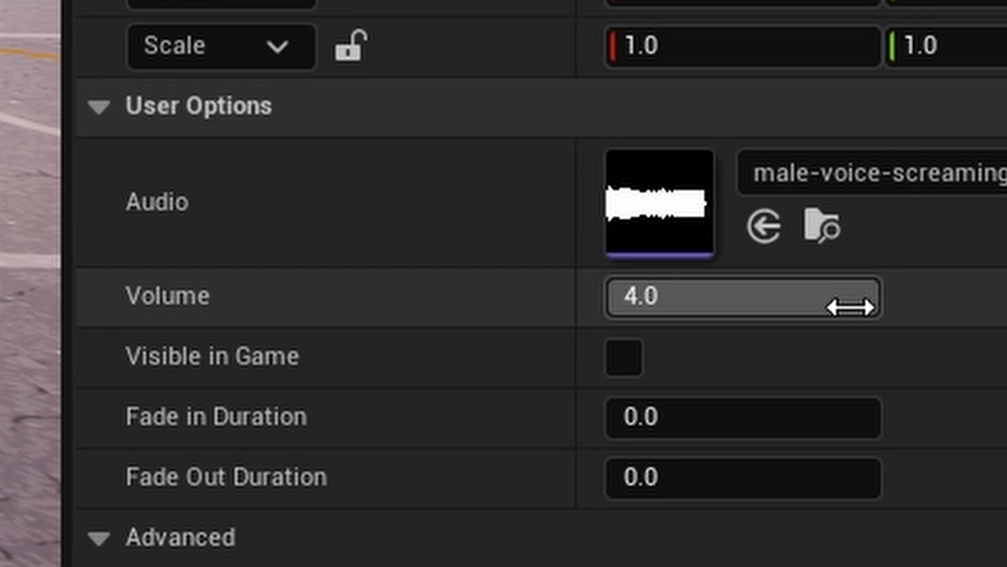
click(803, 315)
text(2.0)
key(Return)
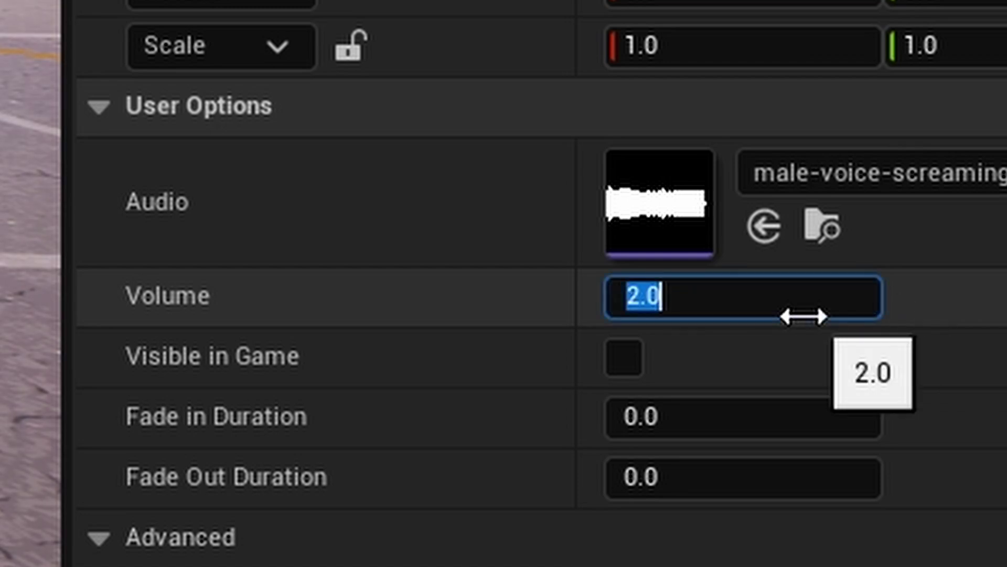
text(1.0)
key(Return)
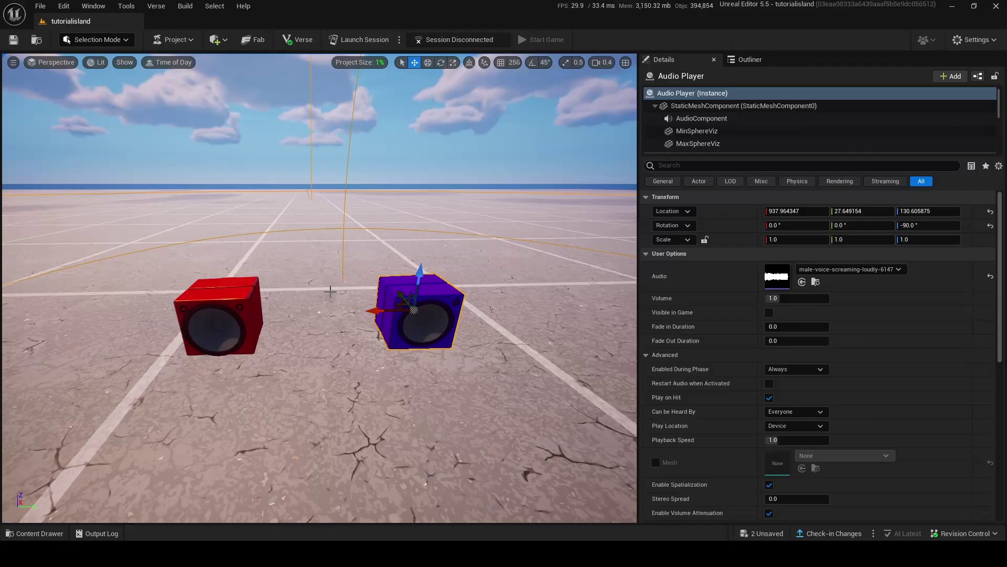
Preview the island in game view and enable Visible in Game for the purple Audio Player
key(g)
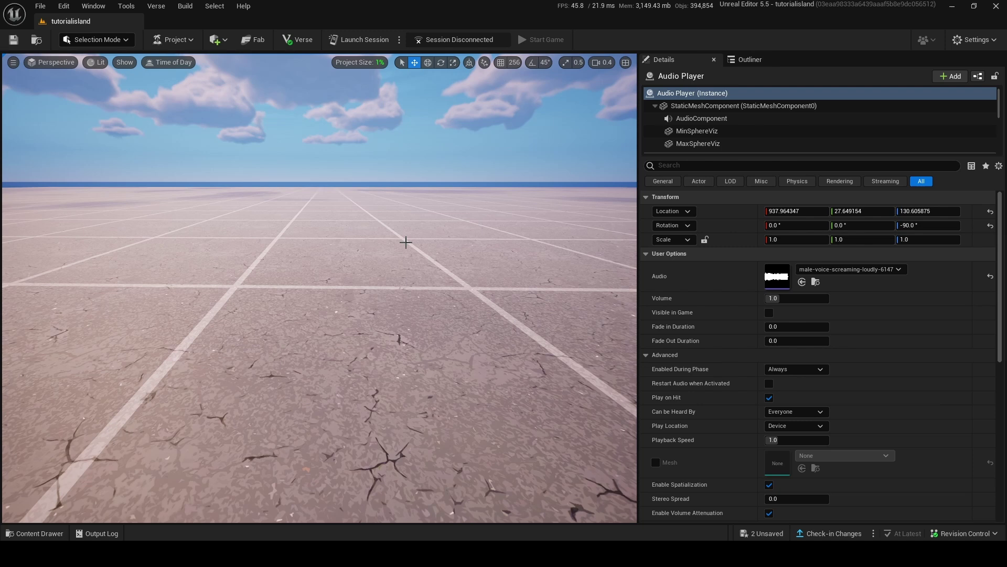
click(771, 312)
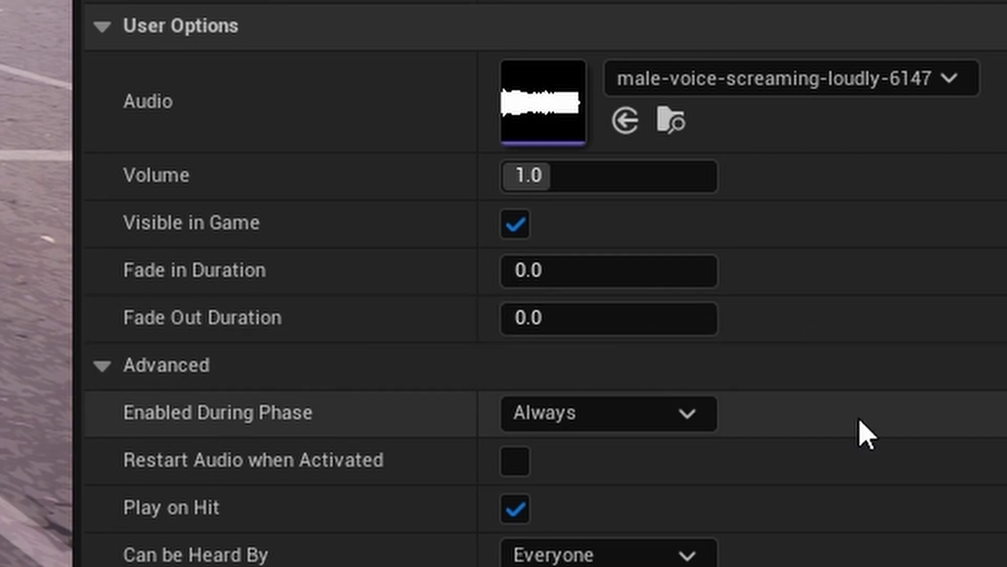
Set the purple Audio Player's Fade in Duration and Fade Out Duration to 5.0
click(630, 273)
text(2.0)
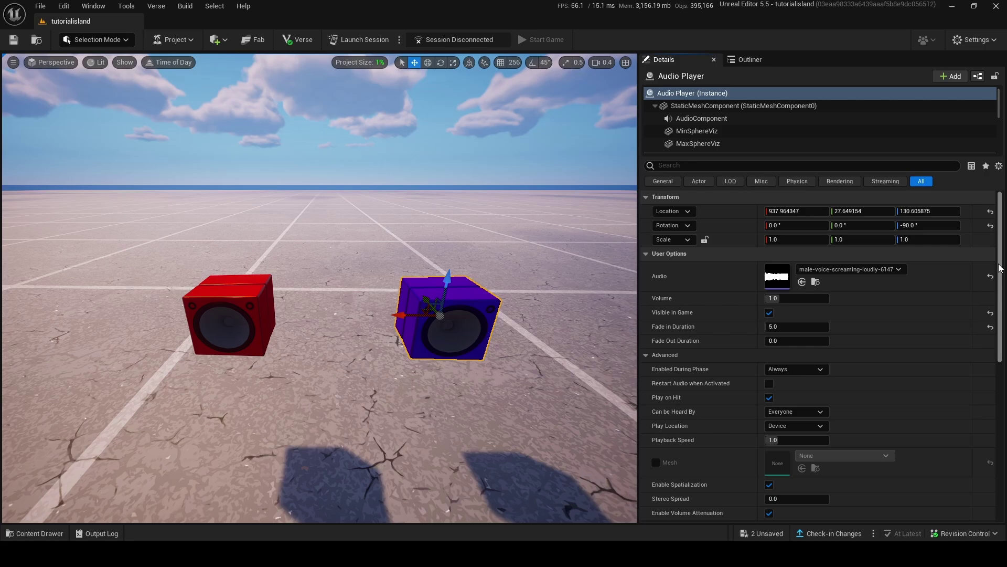
scroll(1000, 268, down, 5)
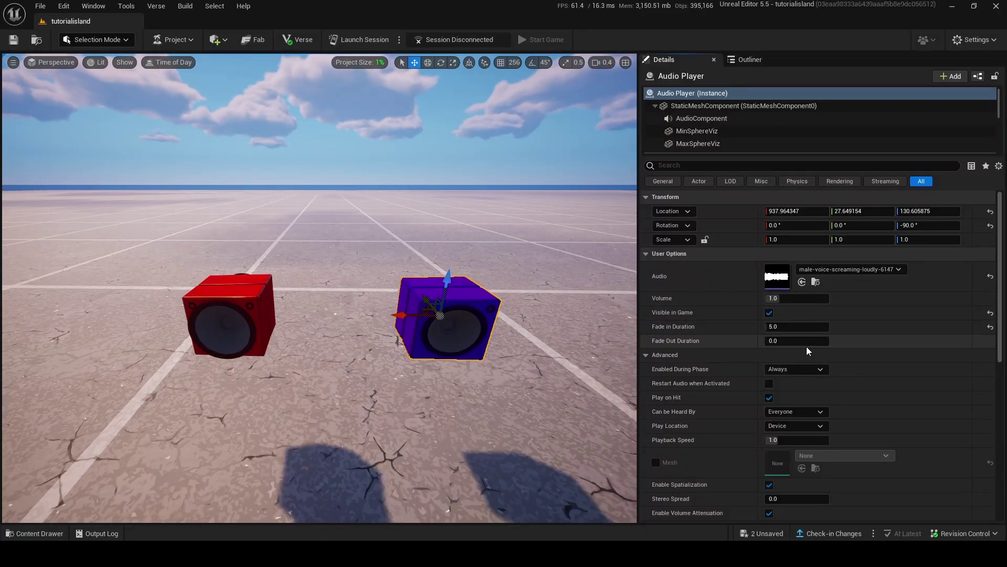
scroll(817, 332, down, 8)
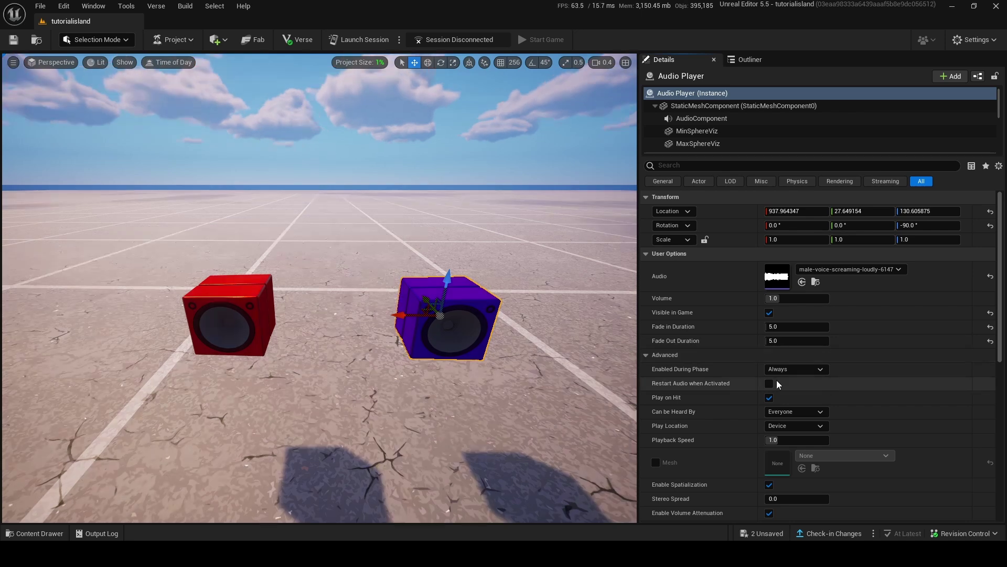
Review the Enabled During Phase choices, keep Always, and enable Restart Audio when Activated for the purple Audio Player
click(797, 370)
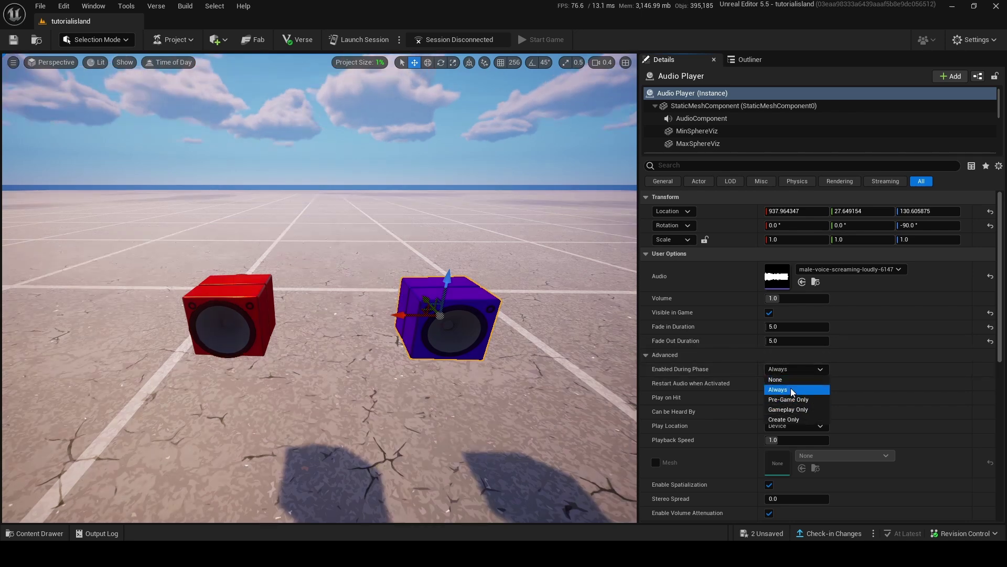
scroll(674, 316, down, 2)
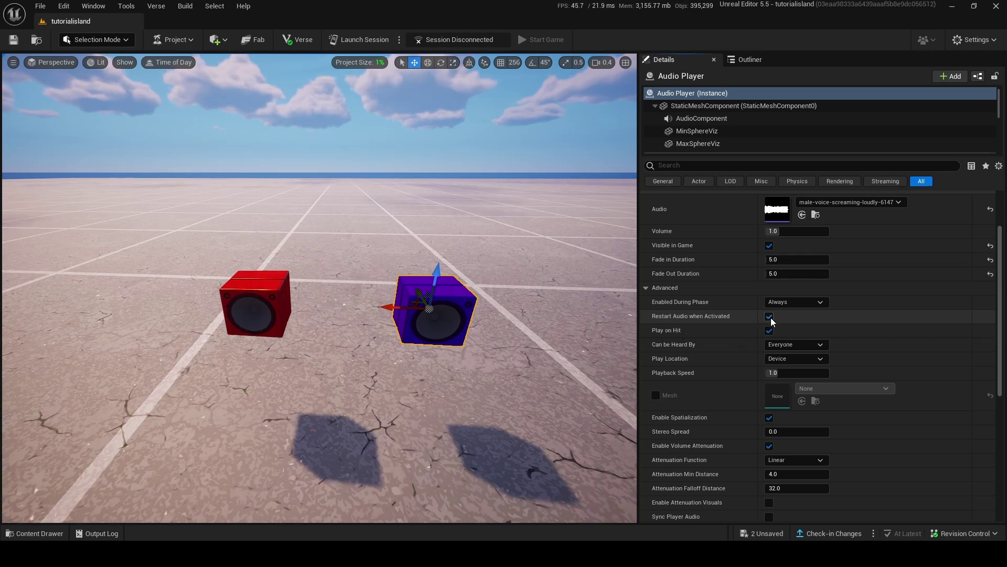
scroll(656, 336, down, 7)
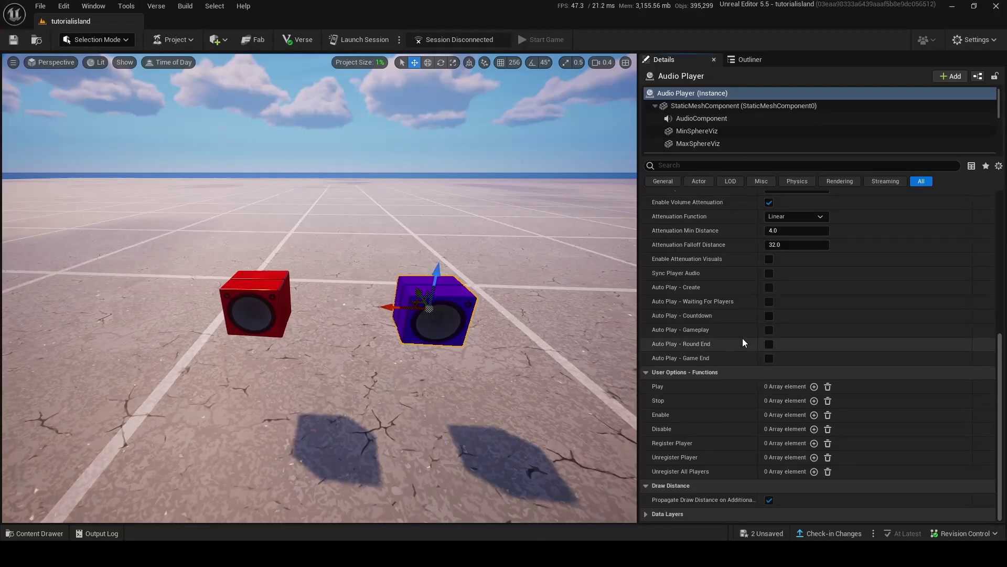
scroll(742, 343, up, 8)
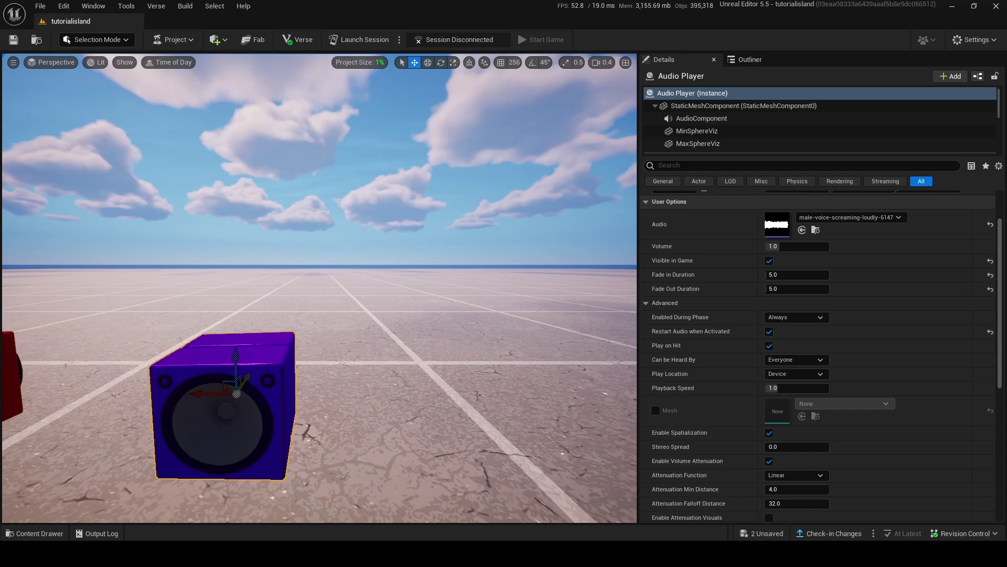
Turn Restart Audio when Activated off for the purple Audio Player
key(d)
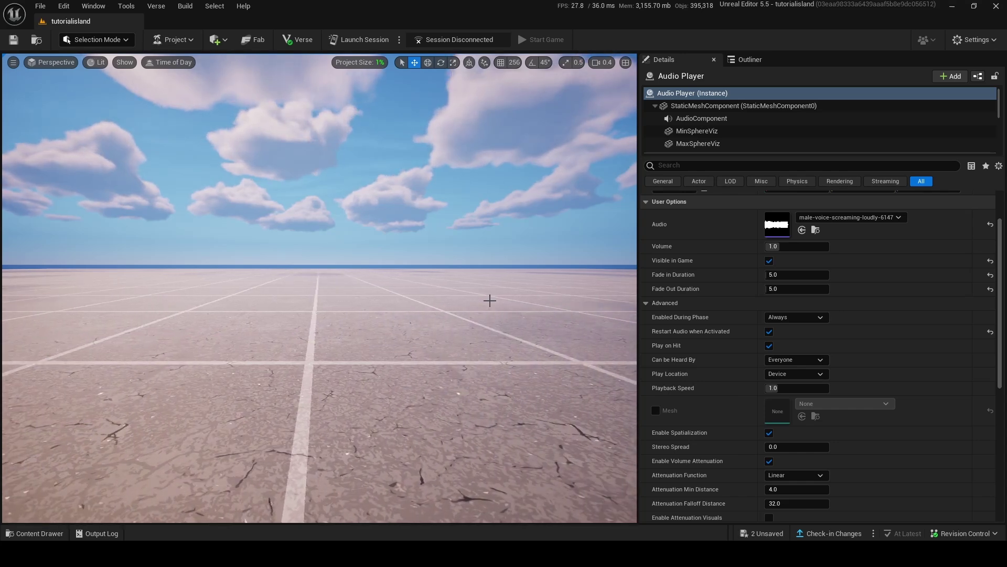
right_drag(481, 327, 469, 320)
key(a)
scroll(469, 320, up, 1)
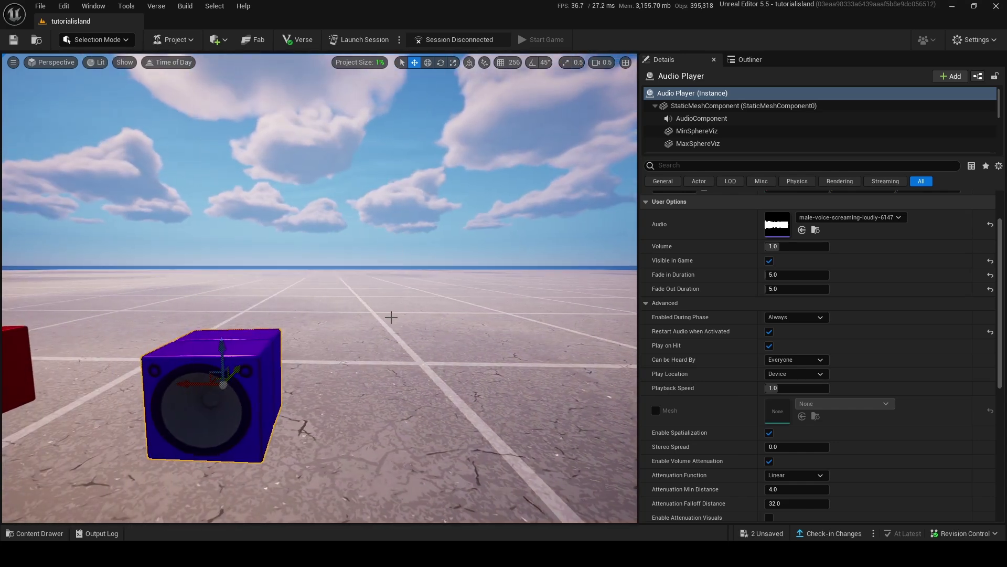
right_drag(407, 251, 412, 252)
key(d)
key(d)
right_drag(533, 245, 533, 280)
key(a)
key(s)
key(w)
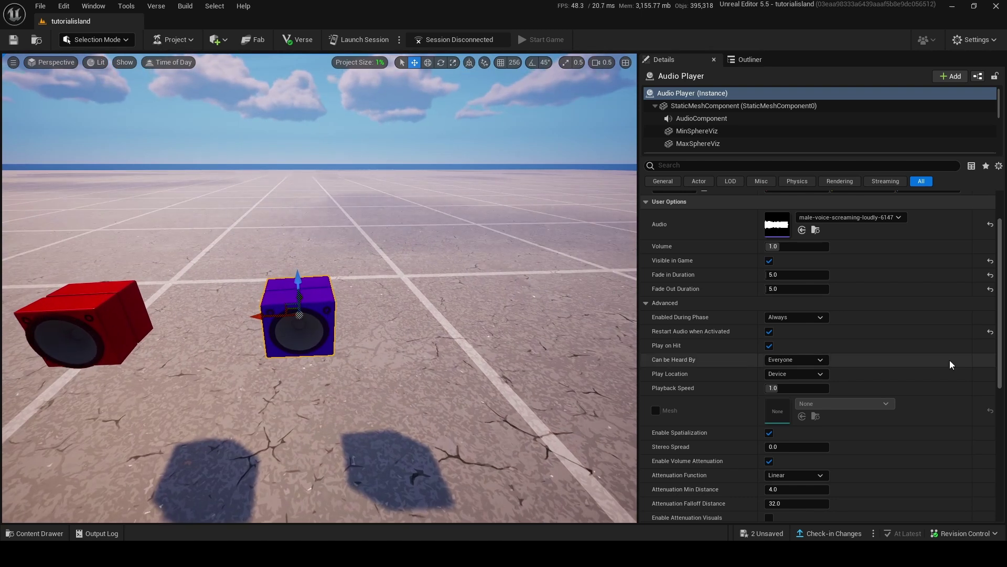
click(769, 331)
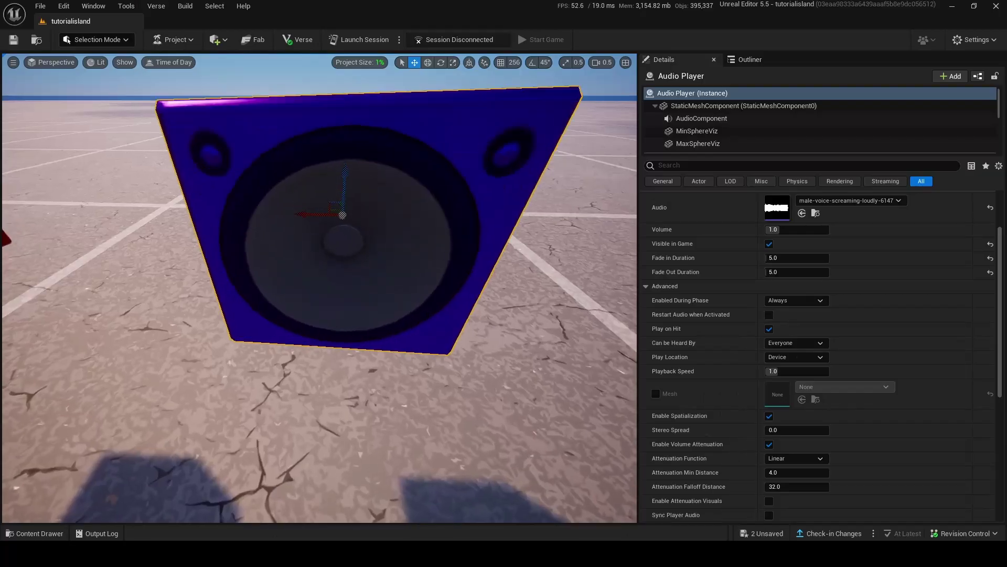
key(a)
right_drag(320, 288, 294, 281)
key(d)
key(s)
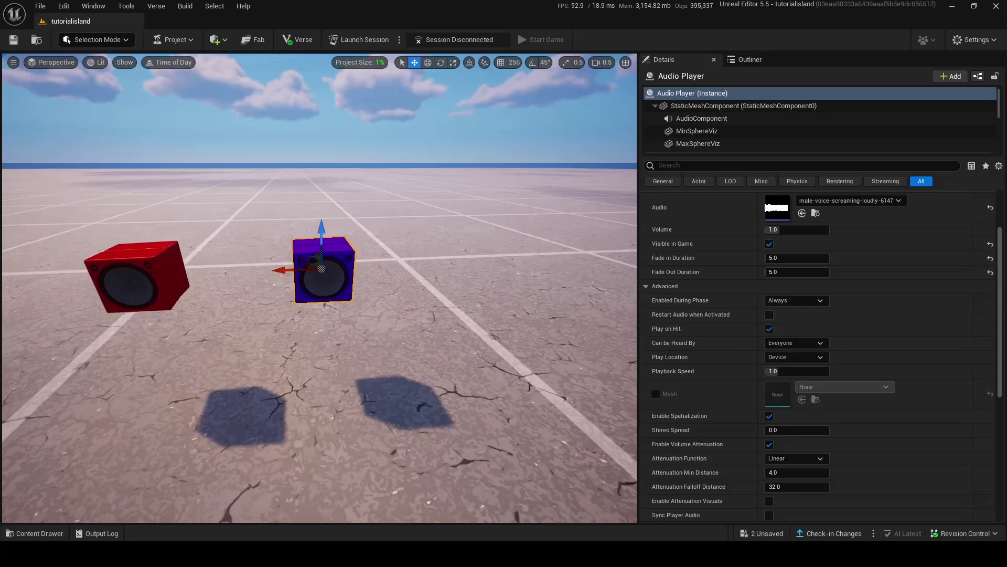
right_drag(414, 294, 412, 279)
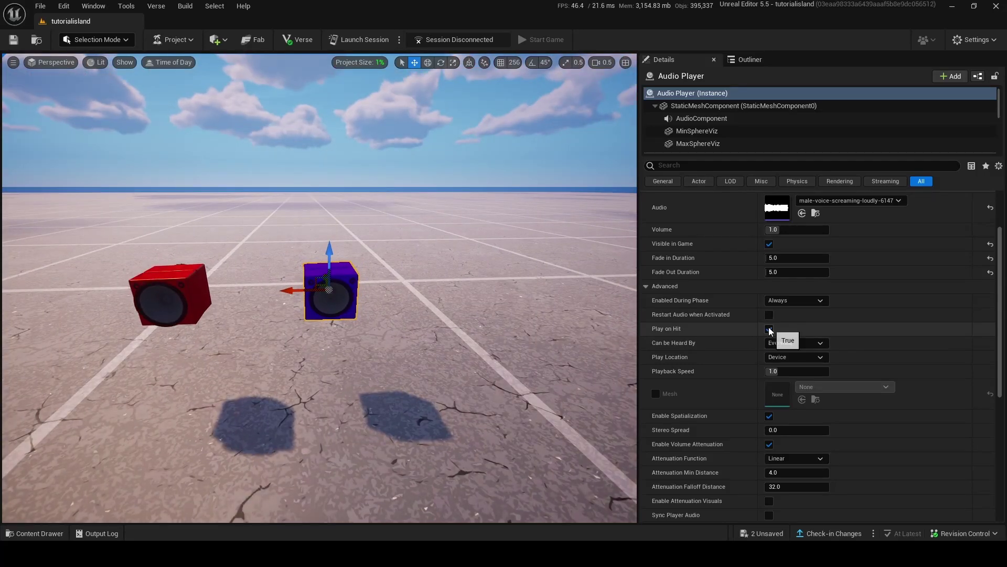
click(769, 330)
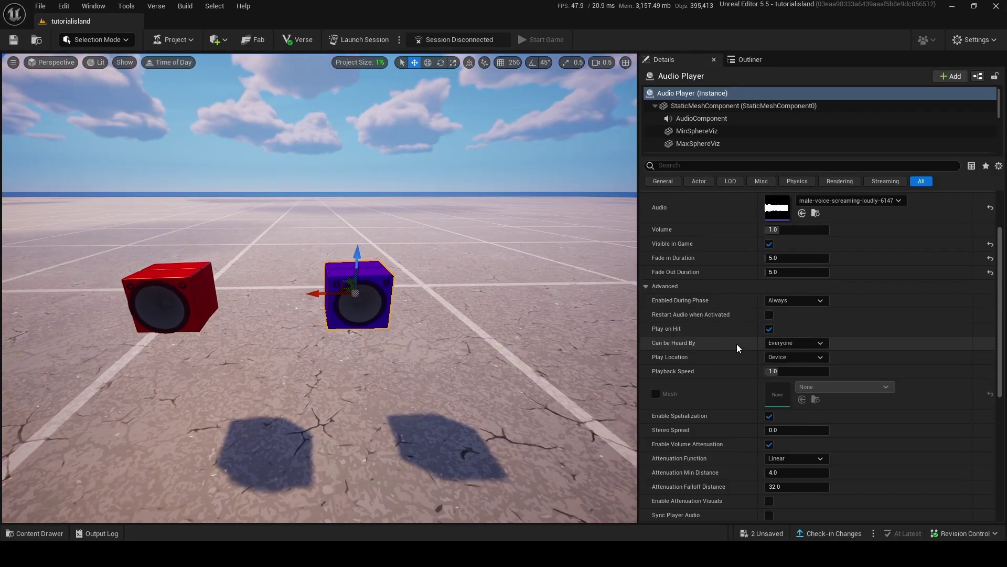
Set the Audio Player's Can be Heard By option to Instigator Only and look through its User Options functions
click(797, 343)
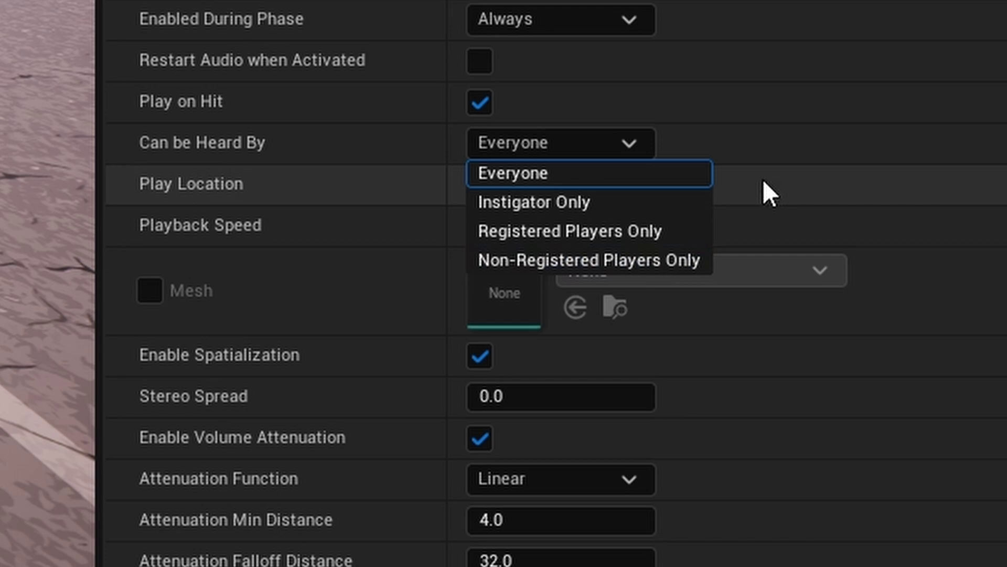
click(588, 170)
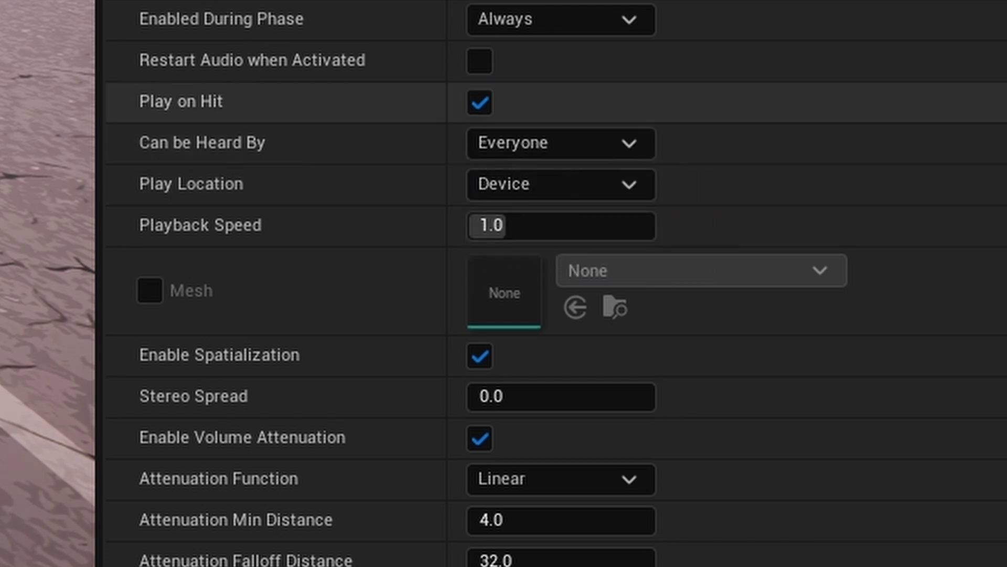
click(546, 151)
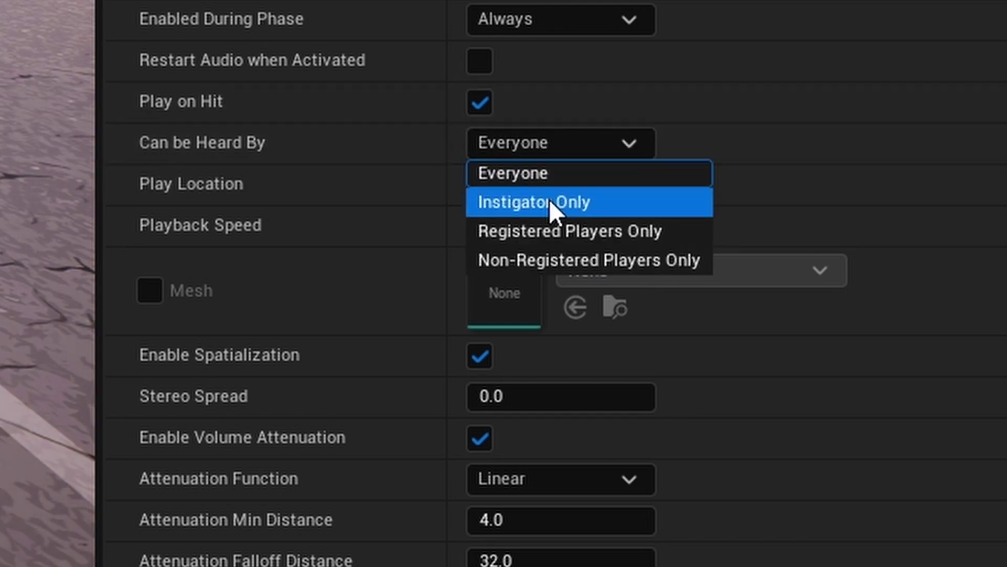
click(549, 202)
scroll(178, 341, down, 10)
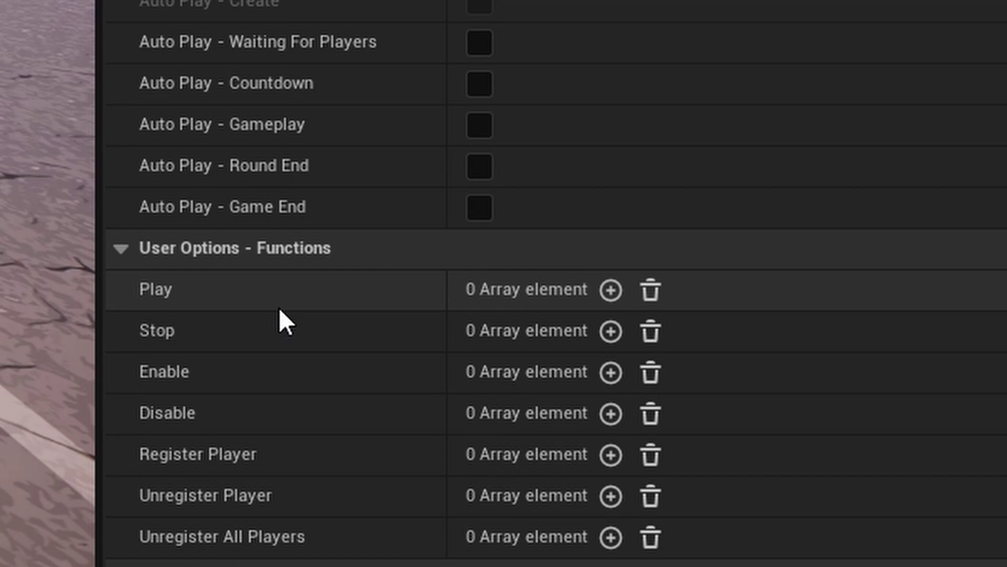
scroll(280, 307, up, 10)
Try Registered Players Only for the Audio Player's Can be Heard By option, and set it to Non-Registered Players Only
click(619, 93)
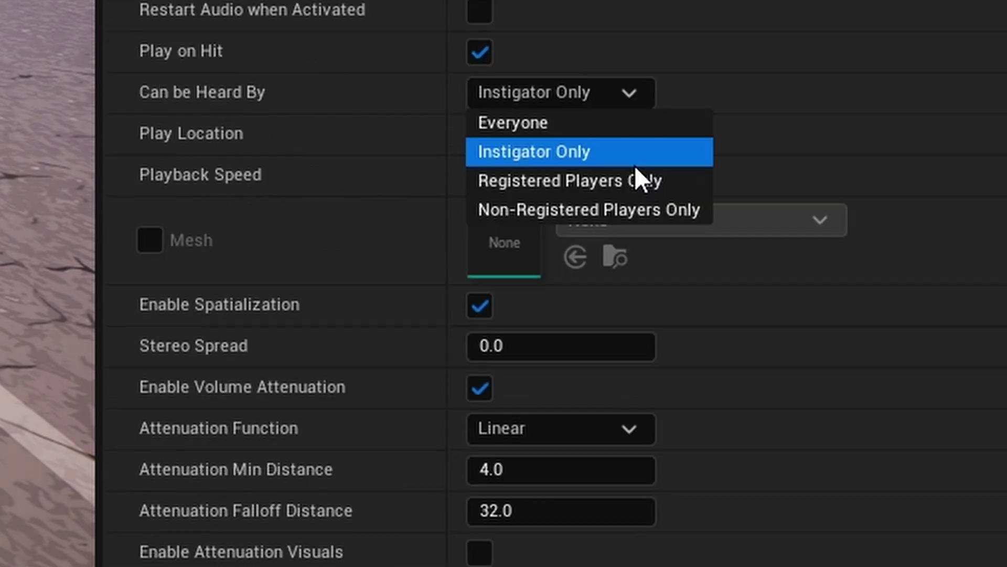
click(673, 180)
scroll(524, 162, down, 10)
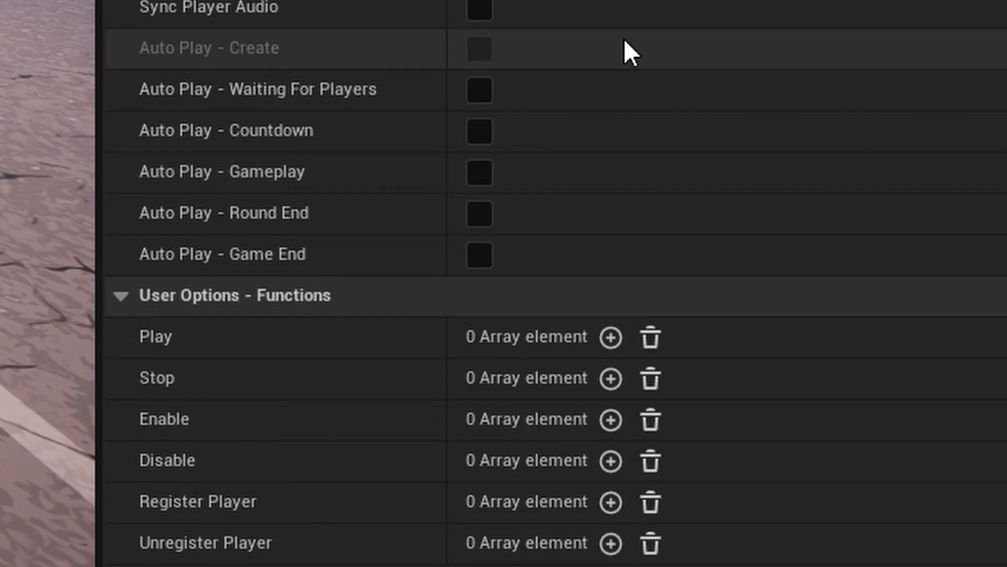
scroll(396, 385, down, 2)
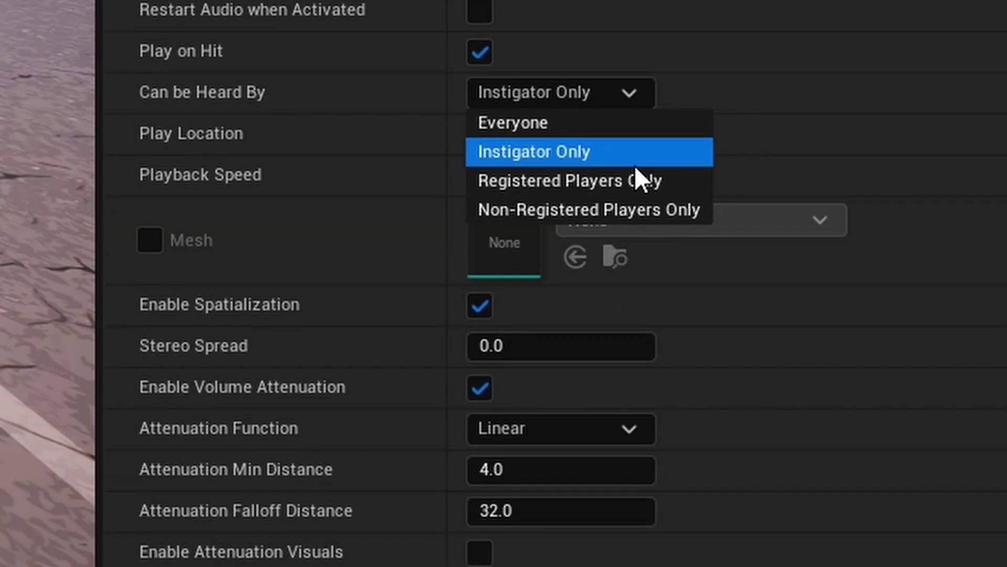
click(619, 210)
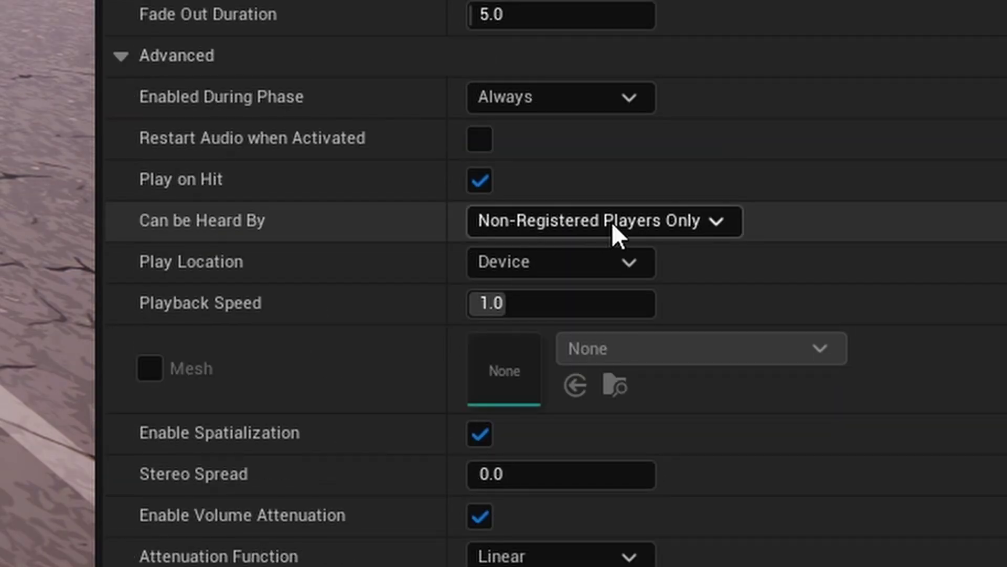
Set the Audio Player's Can be Heard By option to Registered Players Only, and review the Play Location choices, keeping Device
click(569, 104)
click(615, 182)
click(476, 264)
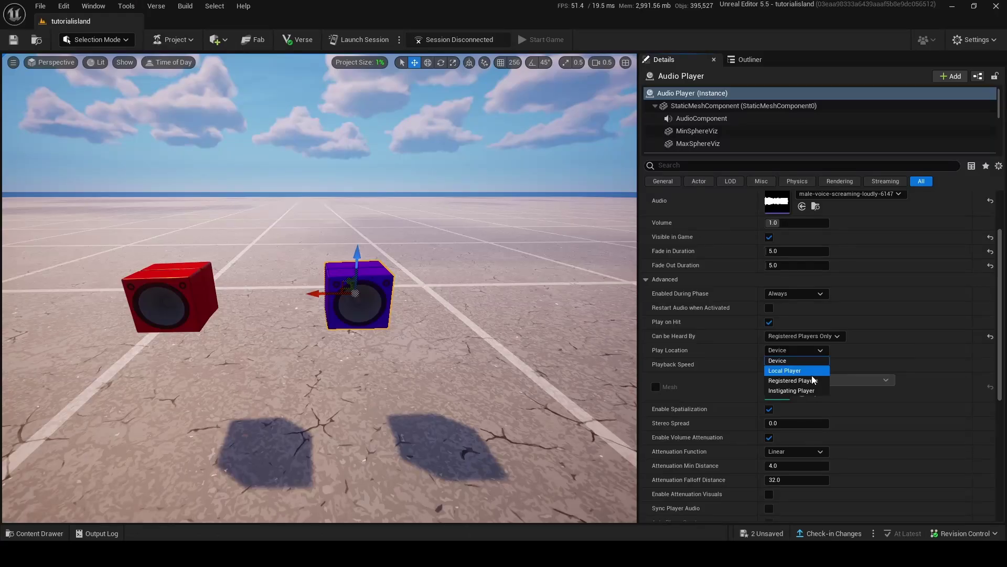
click(785, 363)
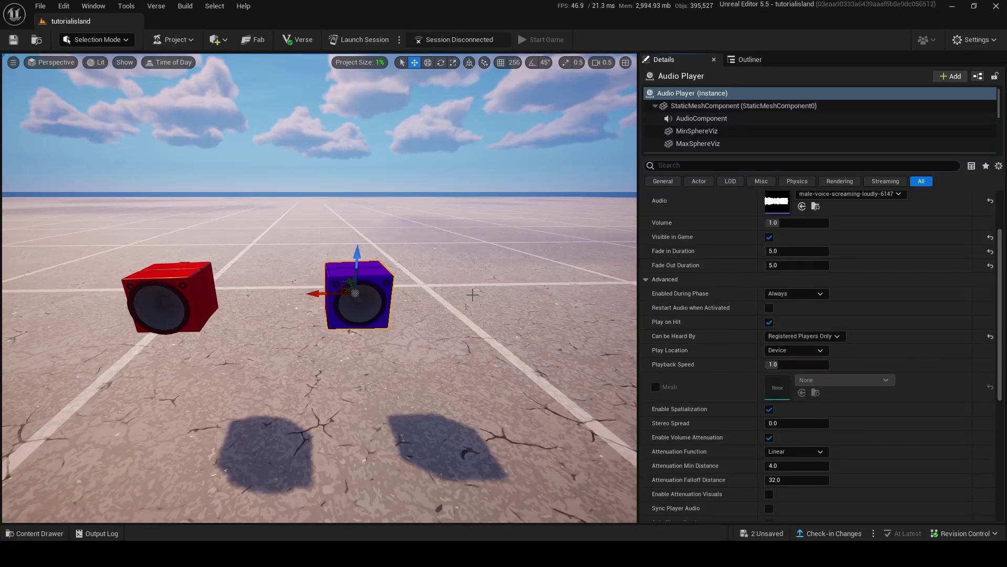
Try Local Player and Registered Players as the purple Audio Player's Play Location
key(w)
right_drag(493, 308, 430, 288)
scroll(492, 309, down, 1)
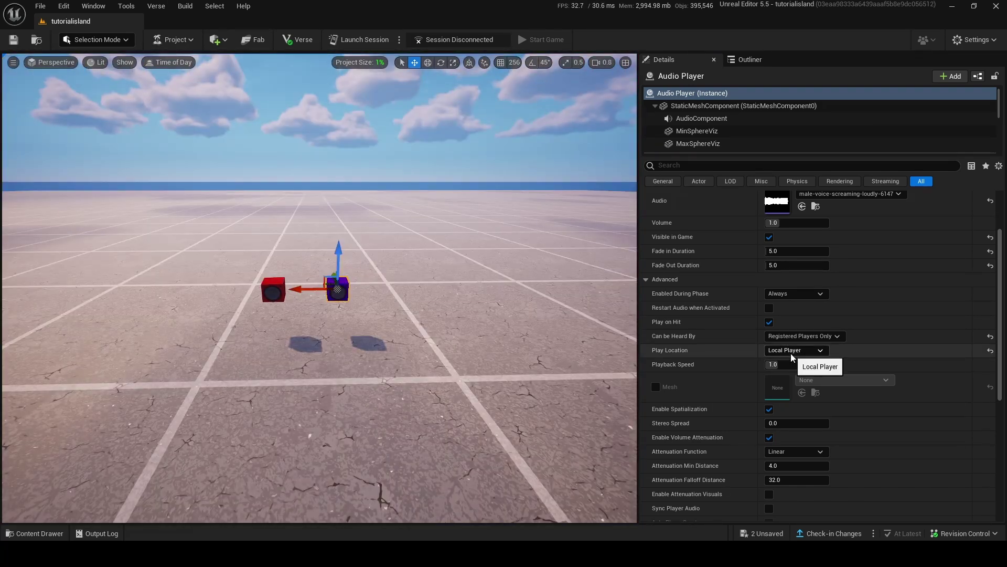
key(w)
right_drag(472, 325, 503, 298)
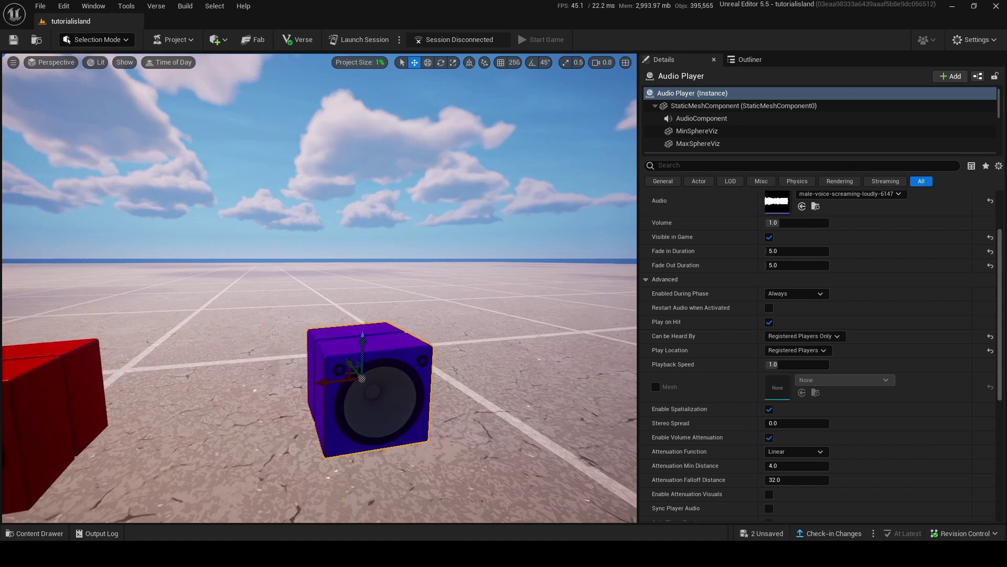
Set the purple Audio Player's Play Location to Instigating Player
right_drag(346, 252, 336, 262)
key(s)
right_drag(426, 233, 475, 252)
key(s)
click(805, 352)
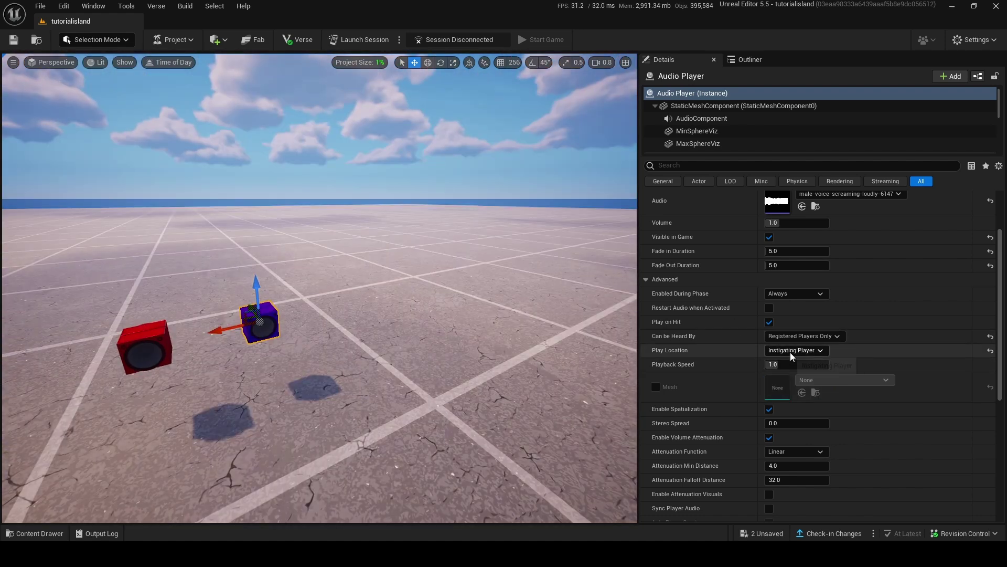
Try higher Playback Speed values on the Audio Player, including 2.025, and return the speed to 1.0
scroll(761, 367, down, 3)
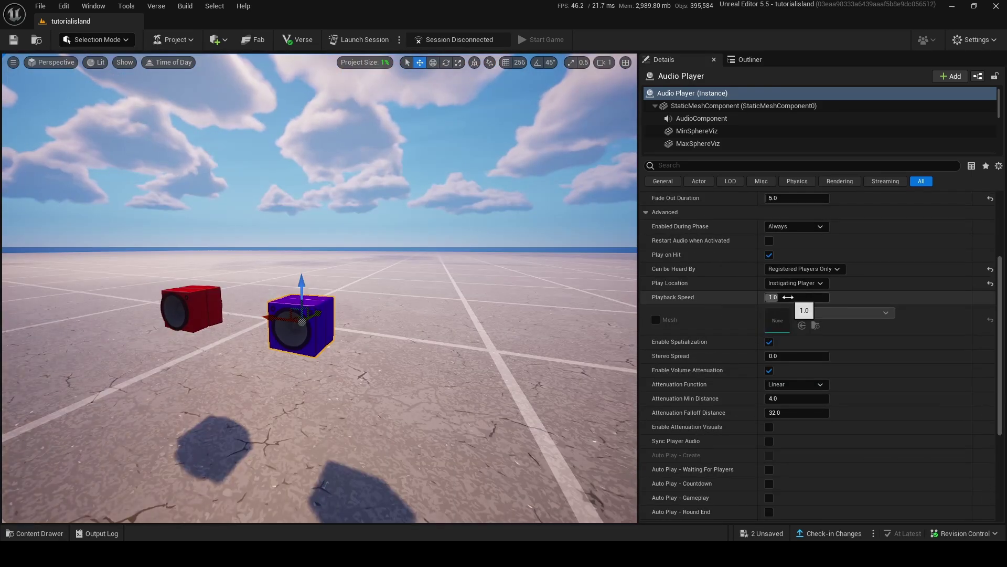
drag(789, 298, 822, 295)
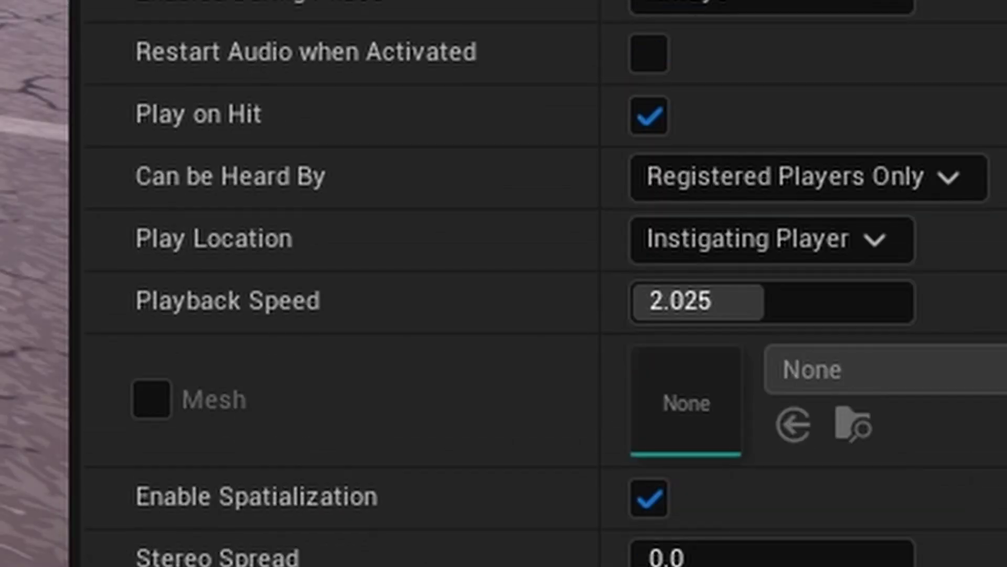
drag(723, 296, 914, 298)
drag(735, 318, 625, 315)
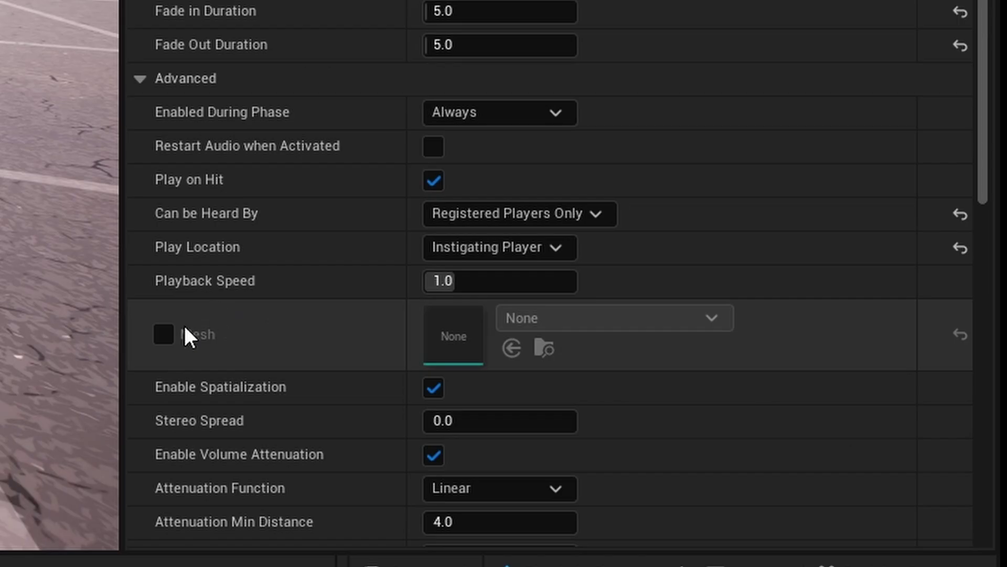
Enable the Audio Player's Mesh override with the Cone mesh, and turn the override off again
click(152, 399)
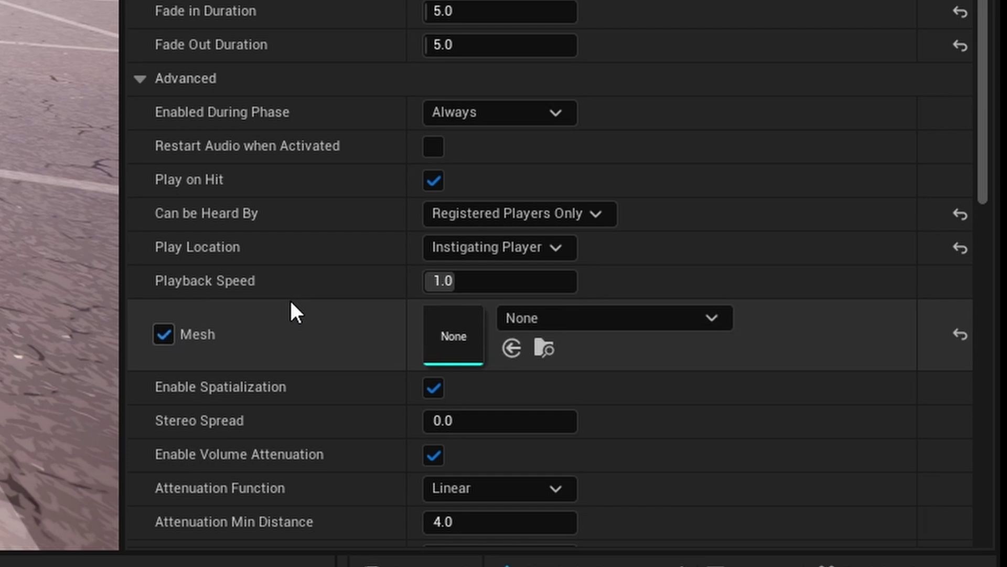
click(510, 315)
click(583, 99)
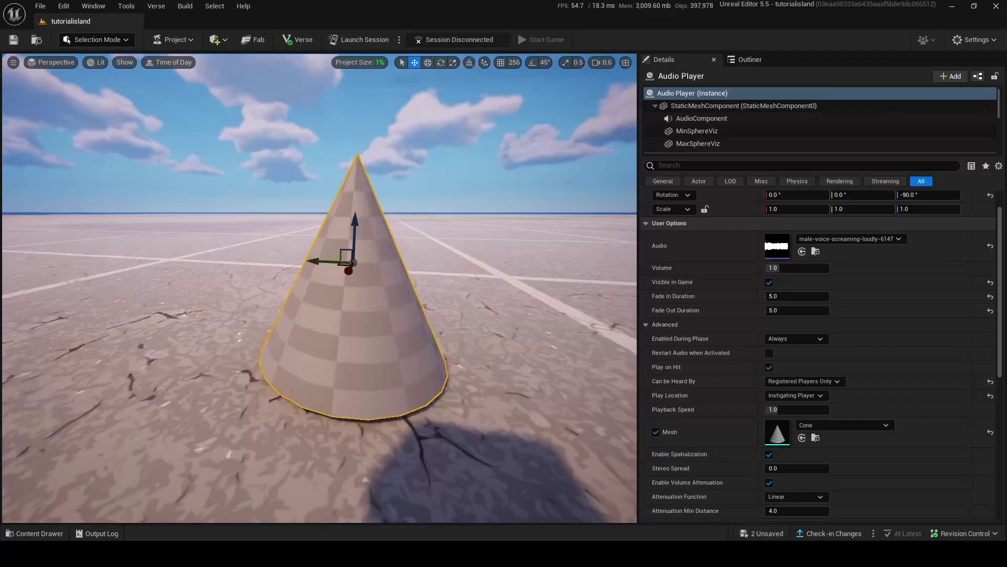
click(655, 432)
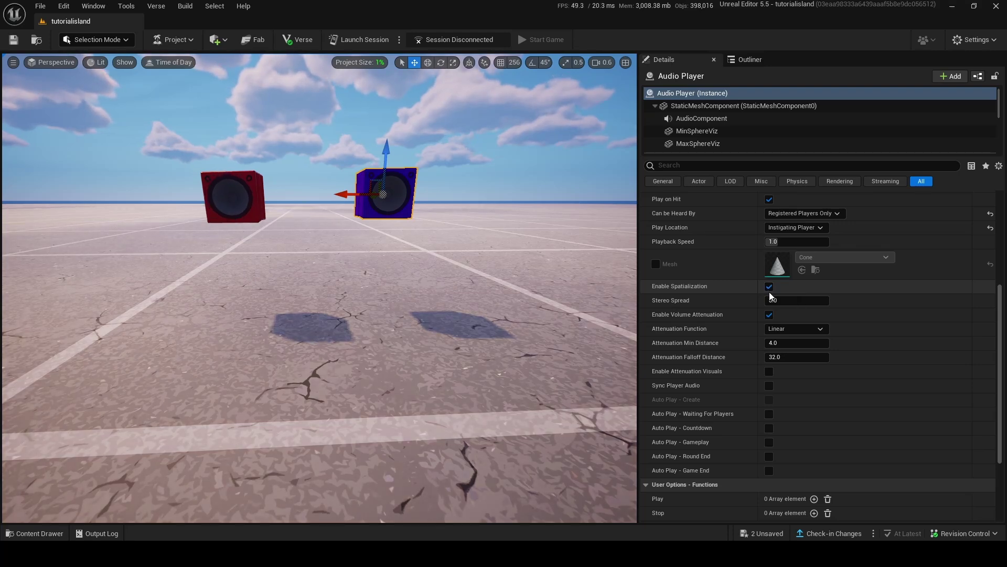
Turn Enable Spatialization off for the Audio Player, look around the device, and turn the option on again
click(772, 288)
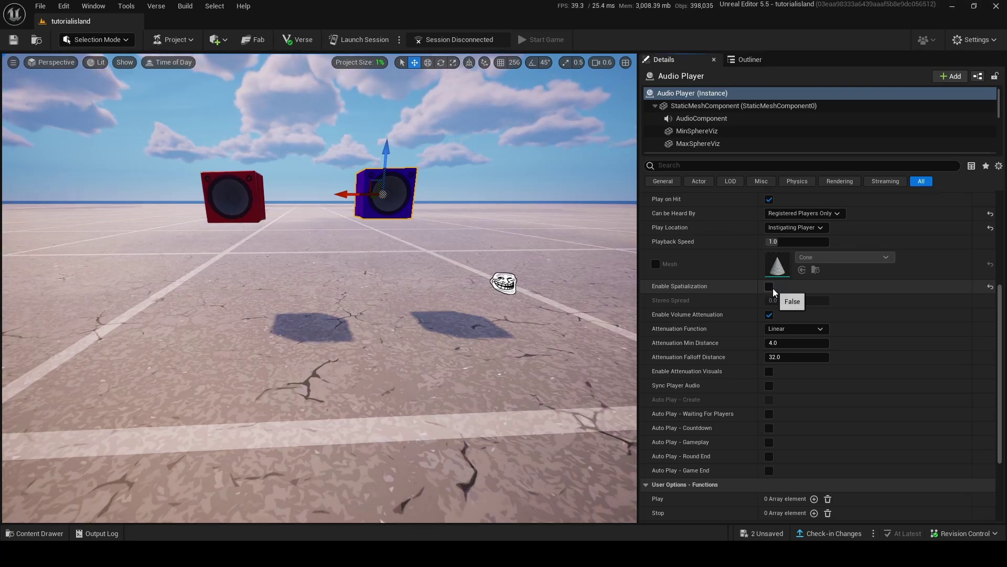
key(w)
right_drag(472, 294, 231, 263)
key(s)
scroll(538, 270, up, 1)
key(w)
key(w)
key(w)
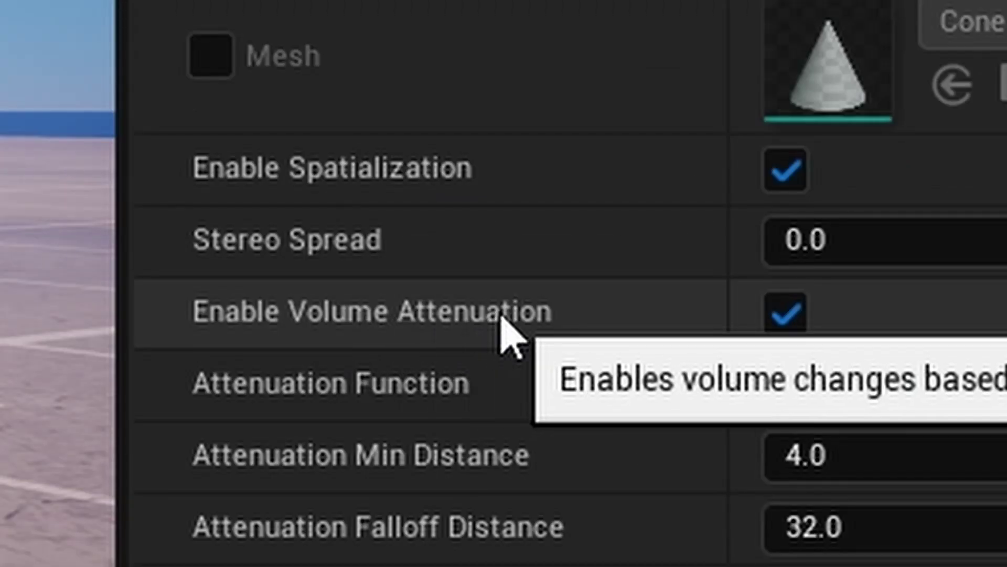
Turn on Enable Attenuation Visuals for the purple Audio Player
right_drag(571, 294, 572, 279)
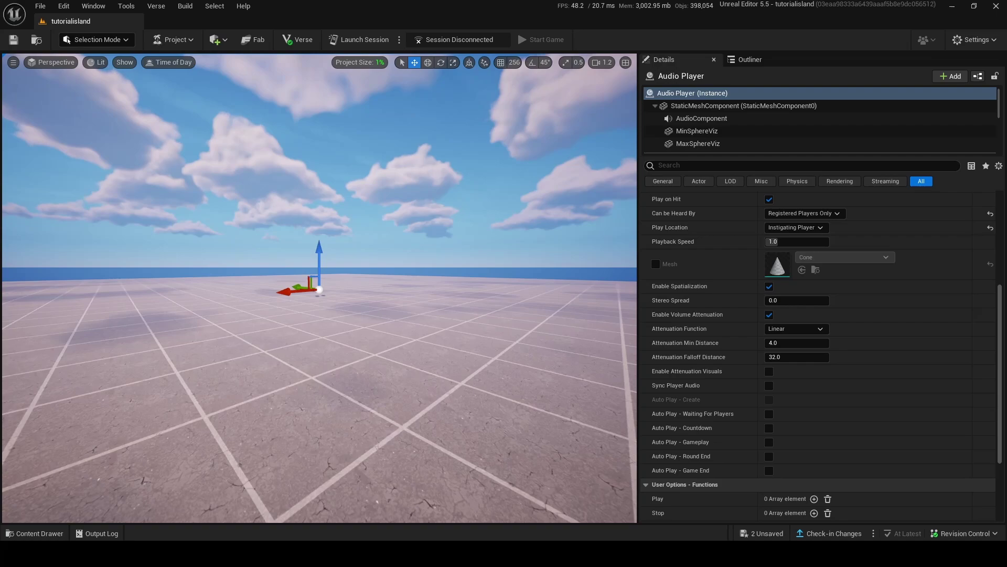
key(w)
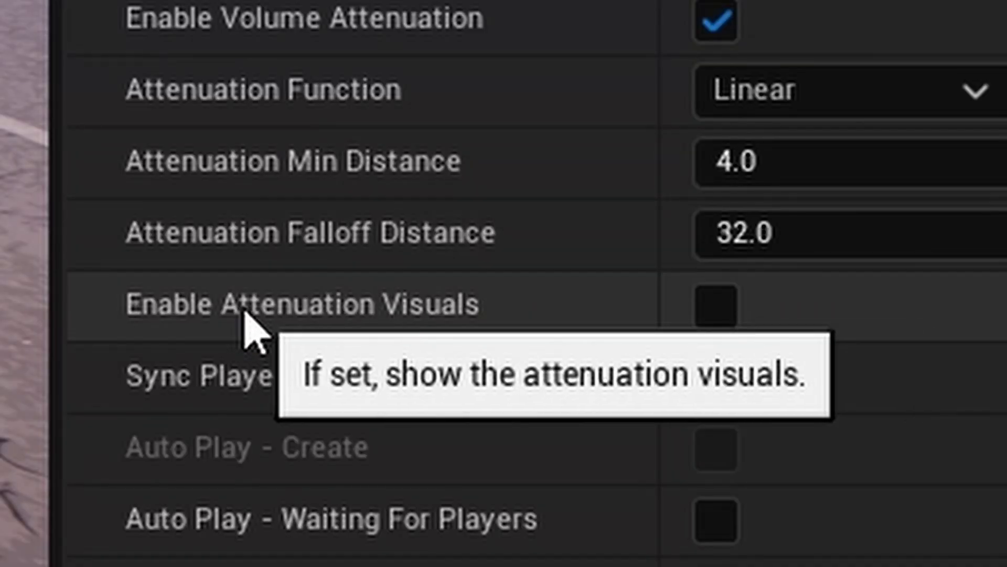
click(769, 372)
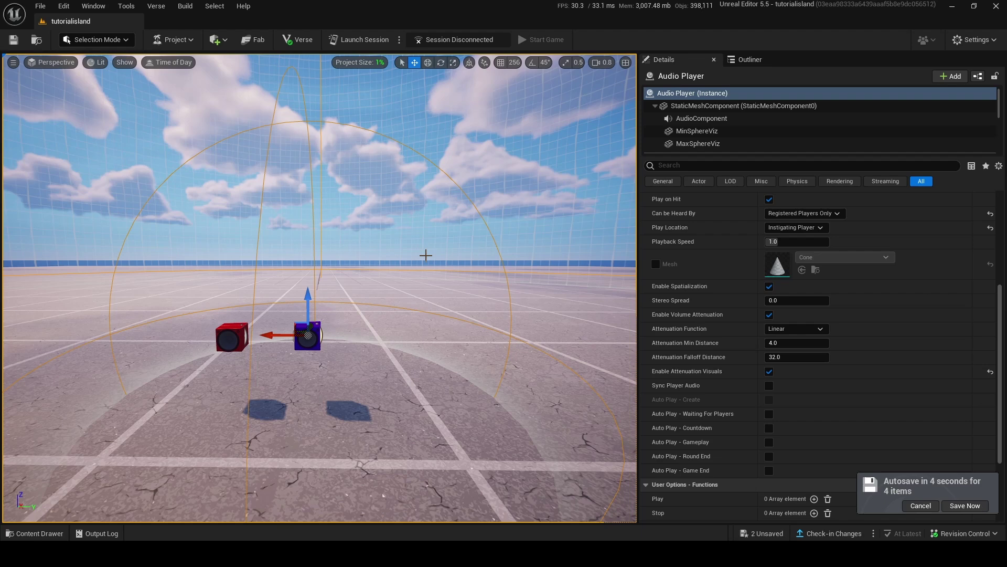
Try an Attenuation Min Distance of 17.0 and inspect the attenuation spheres around the Audio Player
key(w)
right_drag(425, 254, 446, 294)
key(a)
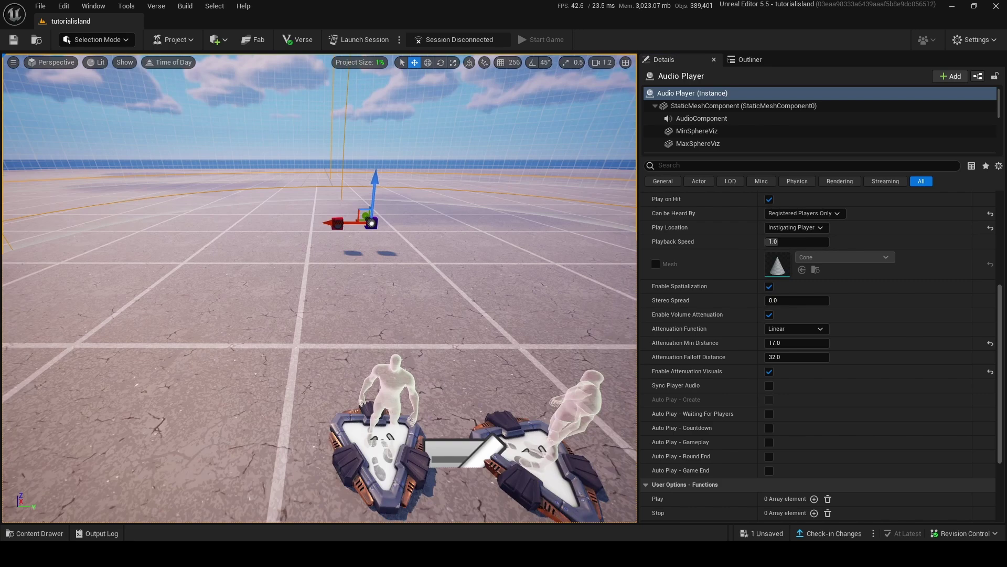
right_drag(319, 287, 299, 236)
scroll(319, 287, down, 4)
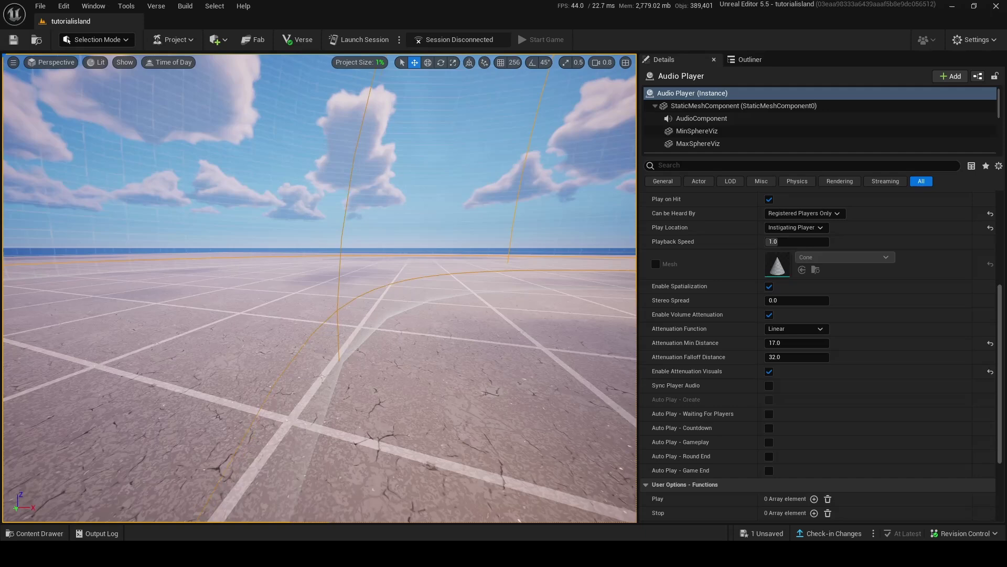
scroll(453, 257, up, 5)
right_drag(453, 257, 435, 294)
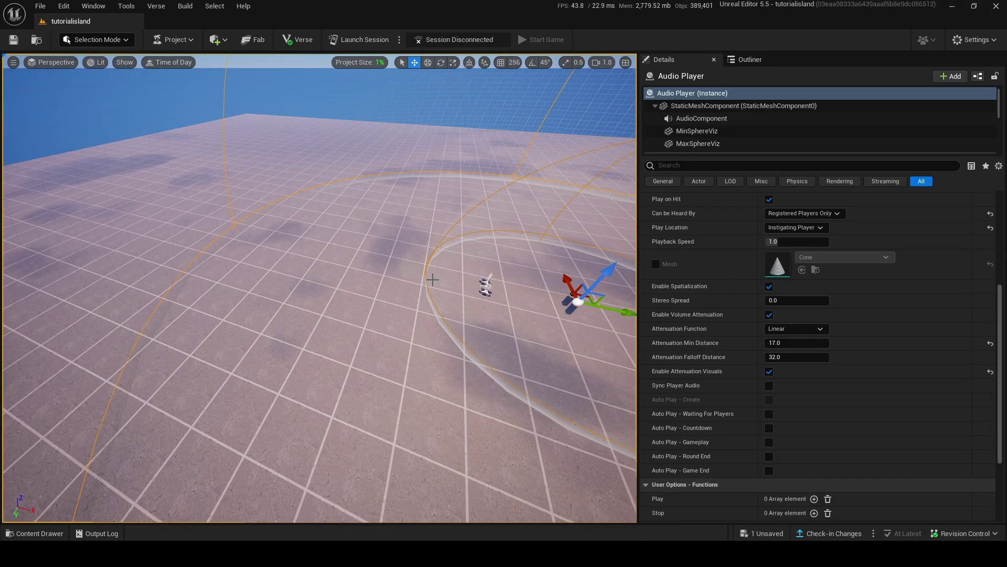
right_drag(384, 284, 289, 203)
key(s)
right_drag(557, 229, 519, 262)
Try Attenuation Falloff Distance values of 36.0 and 0.0, and restore Min Distance to 4.0 and Falloff Distance to 32.0
drag(799, 358, 829, 358)
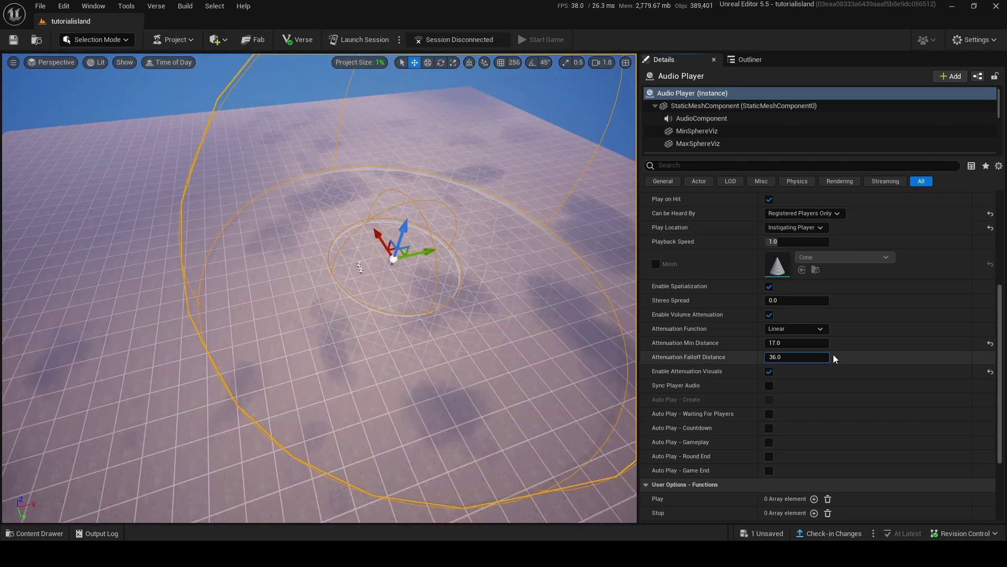
right_drag(525, 273, 459, 183)
scroll(525, 226, up, 4)
key(s)
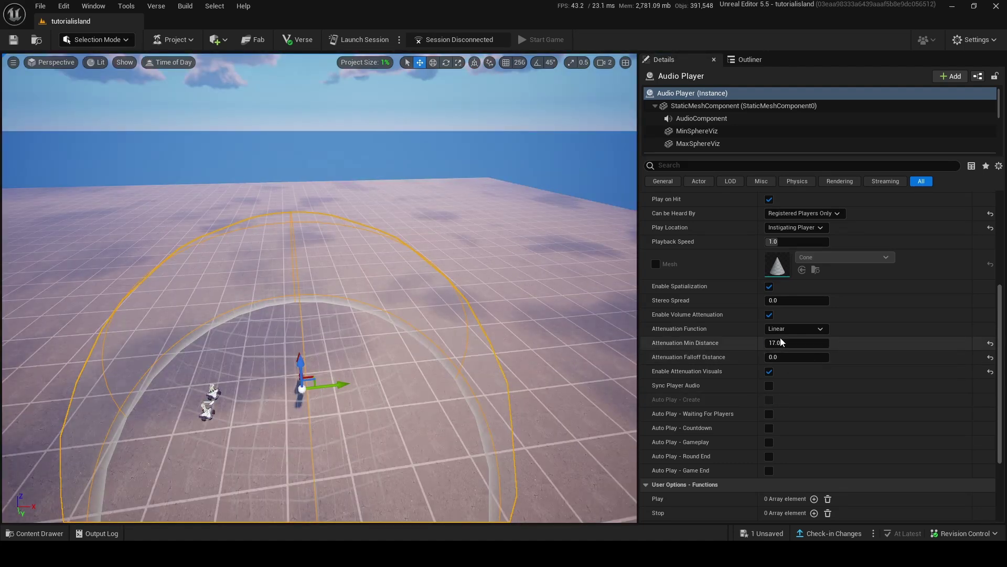
drag(808, 343, 840, 343)
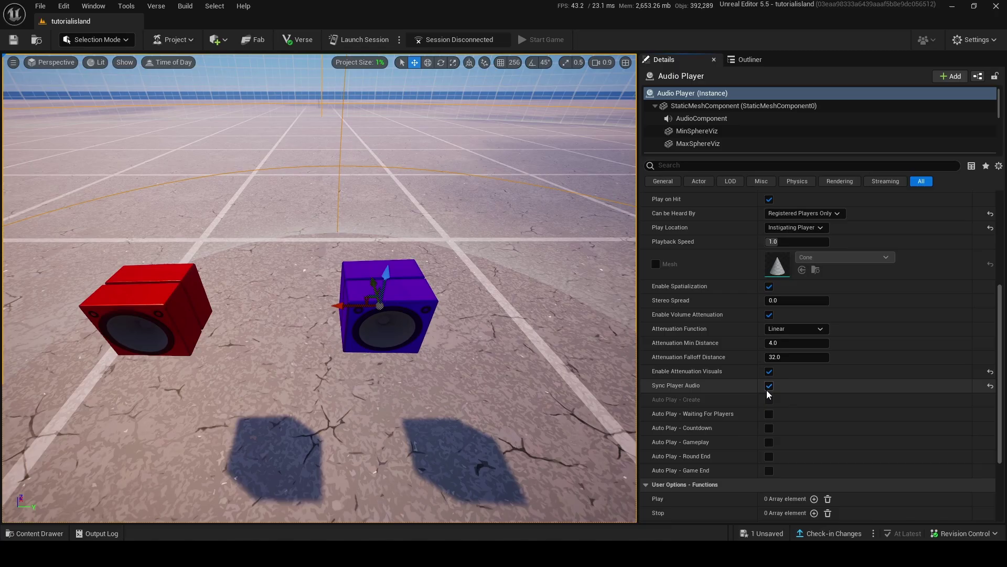
Try Sync Player Audio and the Countdown, Round End and Gameplay Auto Play options, leaving them all off
click(768, 388)
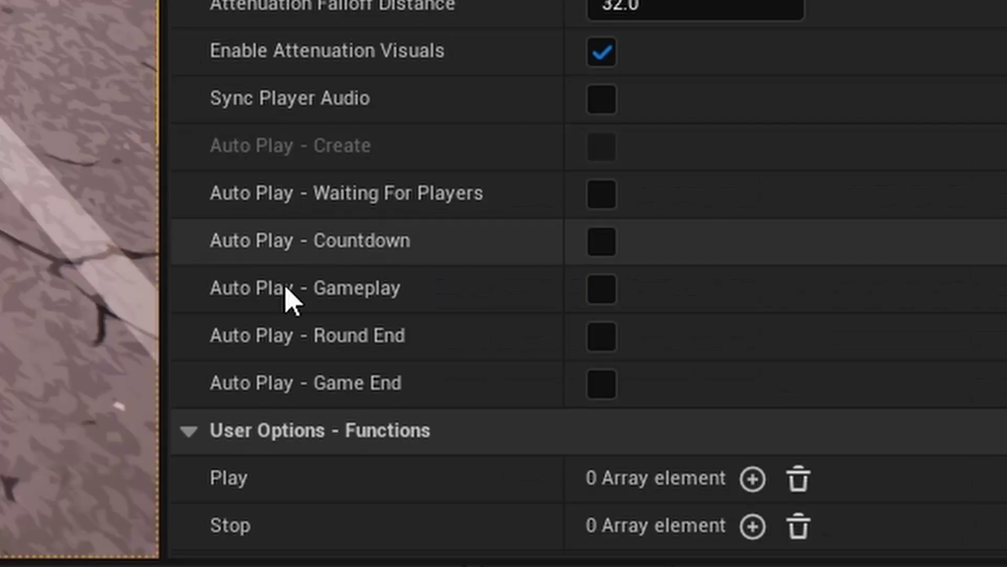
click(602, 251)
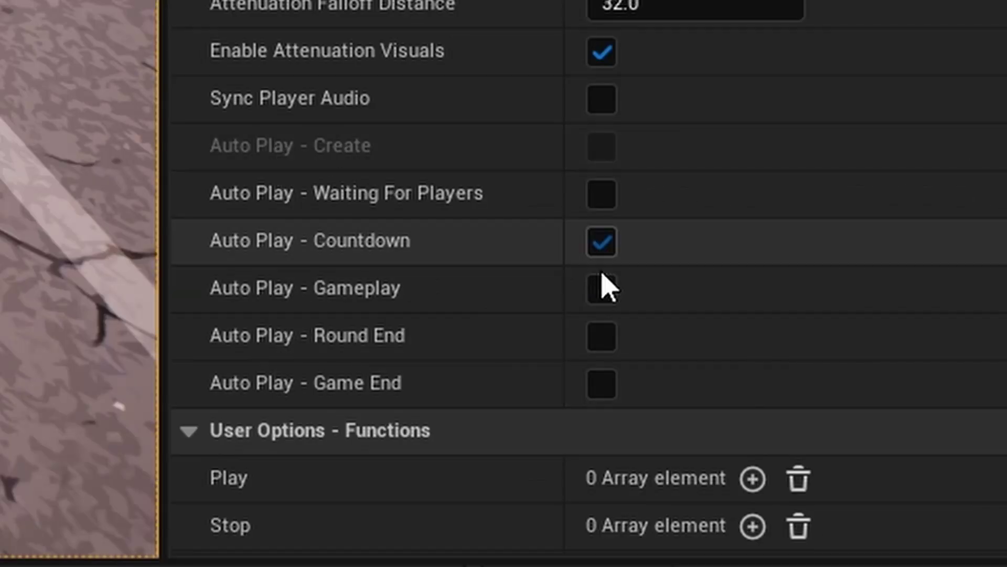
click(602, 252)
click(602, 344)
click(602, 340)
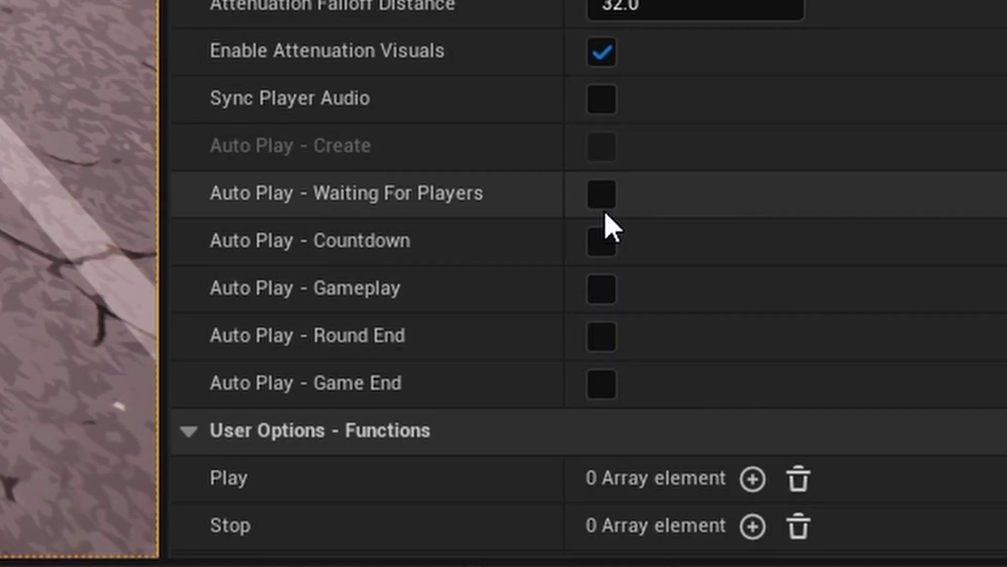
click(599, 290)
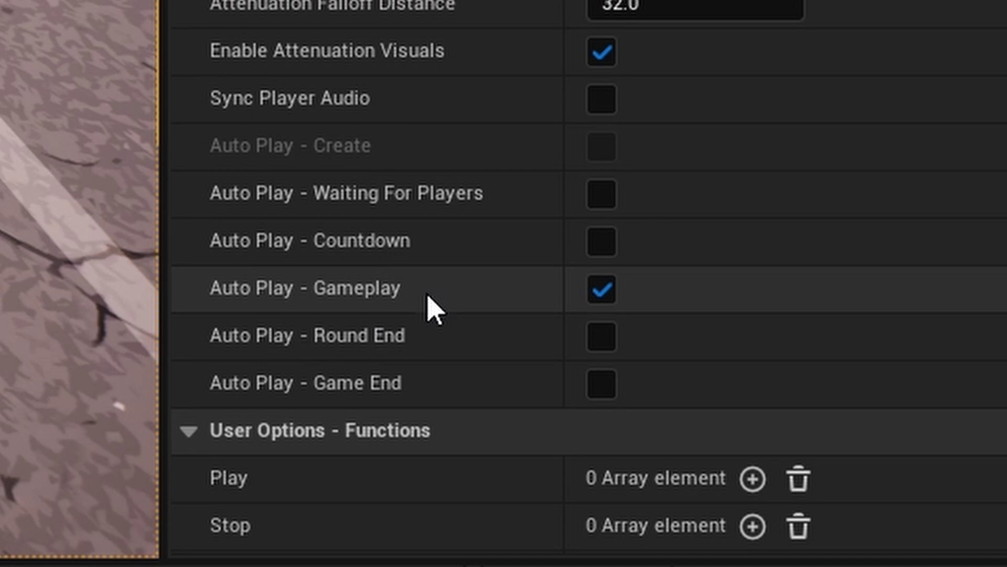
click(601, 289)
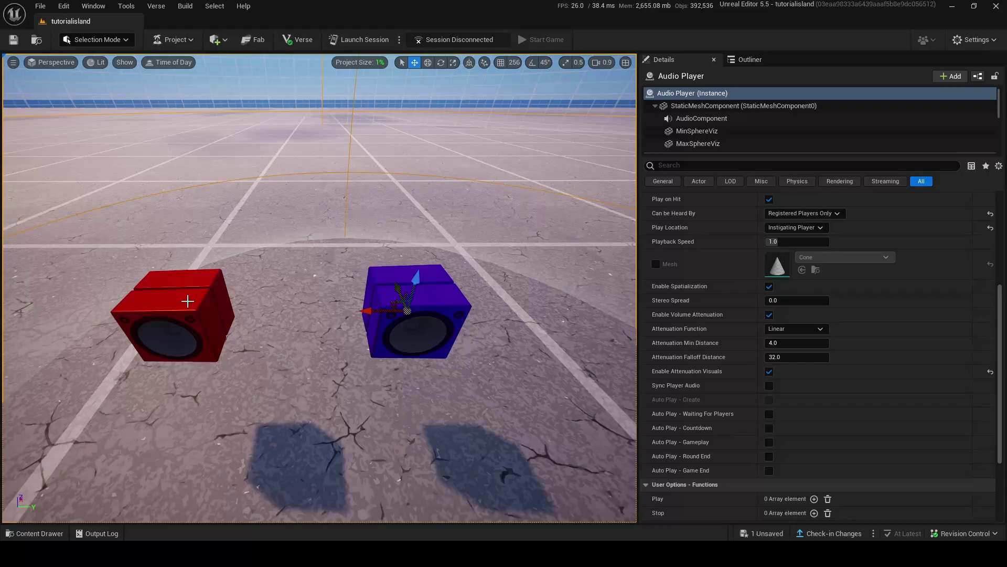
On the red Radio, disable Limit Audio Distance, enable Mesh, and set Playback Speed to about 0.93, Fade in to about 96.8, Fade Out to 100
click(187, 297)
scroll(806, 322, up, 3)
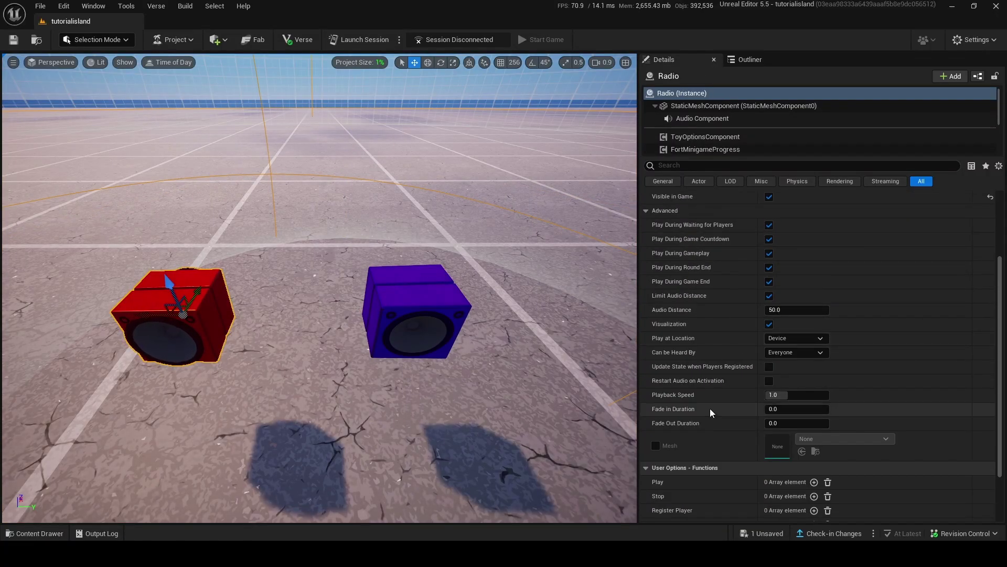
scroll(796, 312, up, 3)
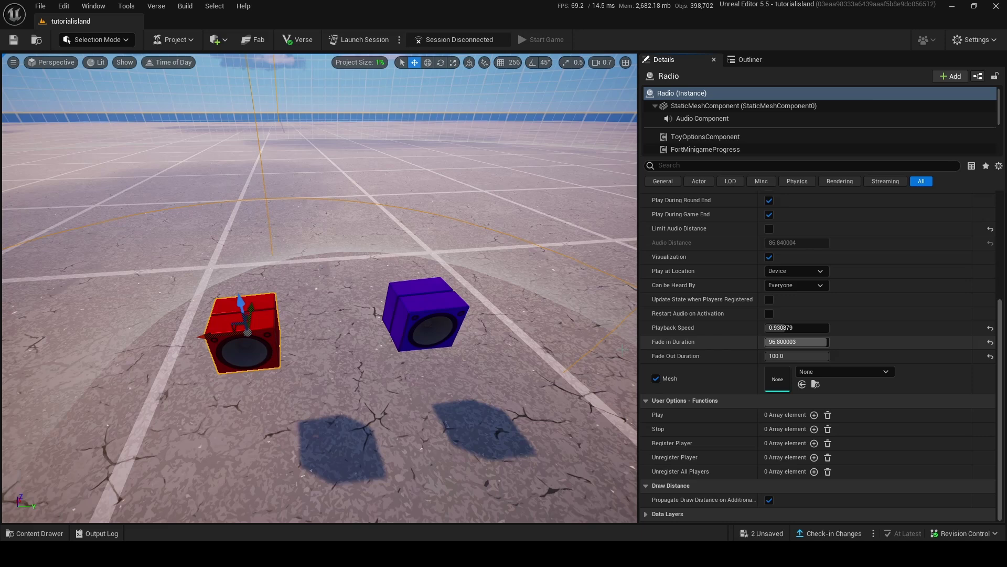
scroll(247, 299, up, 2)
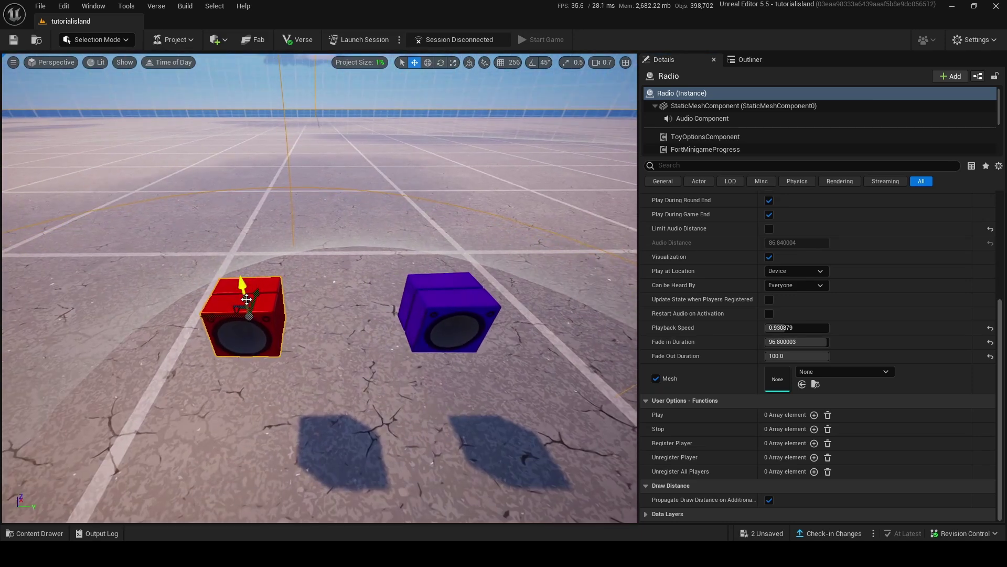
Select the purple Audio Player and examine it next to the red Radio from several viewpoints
click(430, 299)
key(s)
right_drag(257, 289, 278, 234)
key(w)
key(s)
key(w)
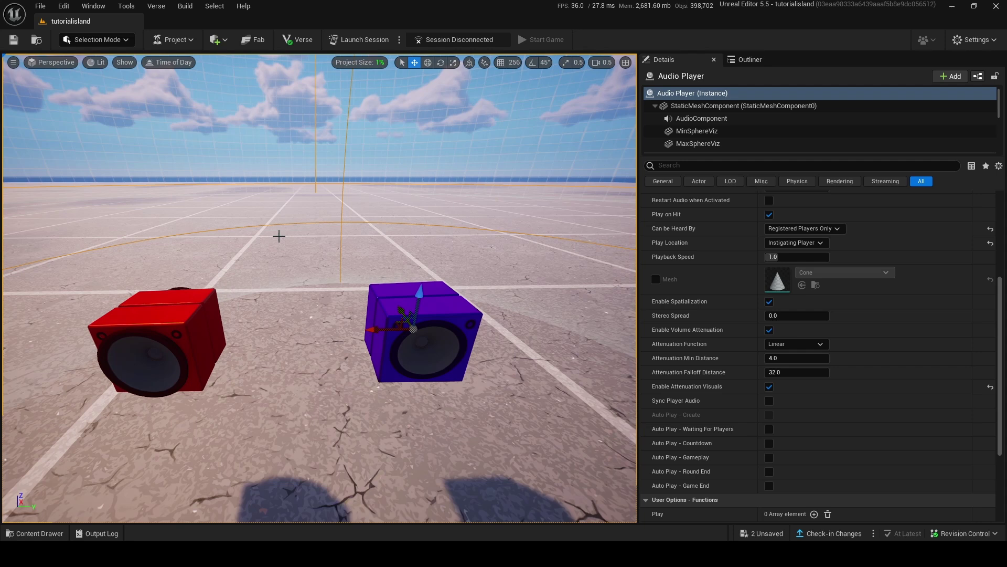
key(s)
right_drag(313, 277, 307, 273)
key(w)
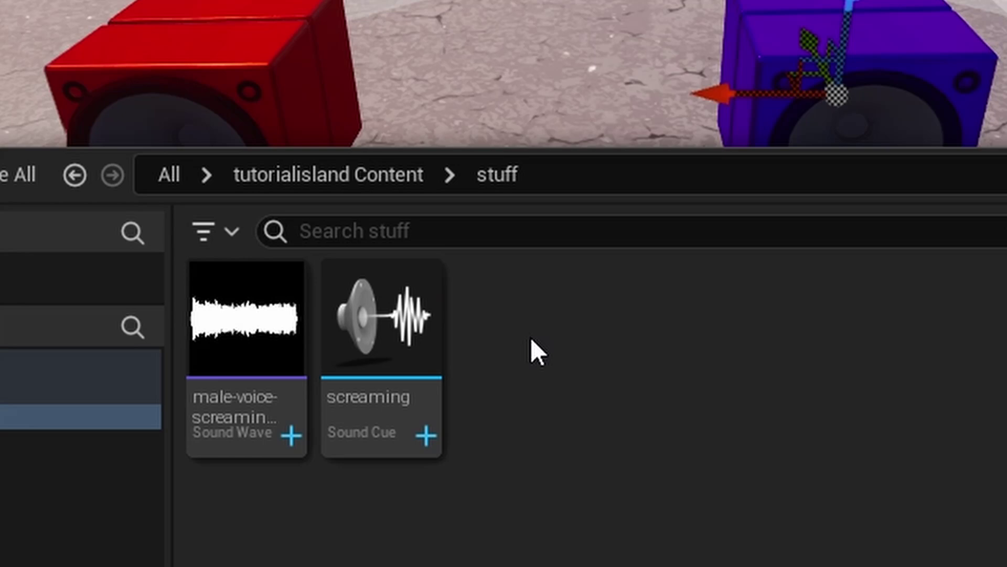
Open the screaming Sound Cue from the stuff folder and shift its Looping Wave Player node slightly away from the Output node
mouse_move(401, 416)
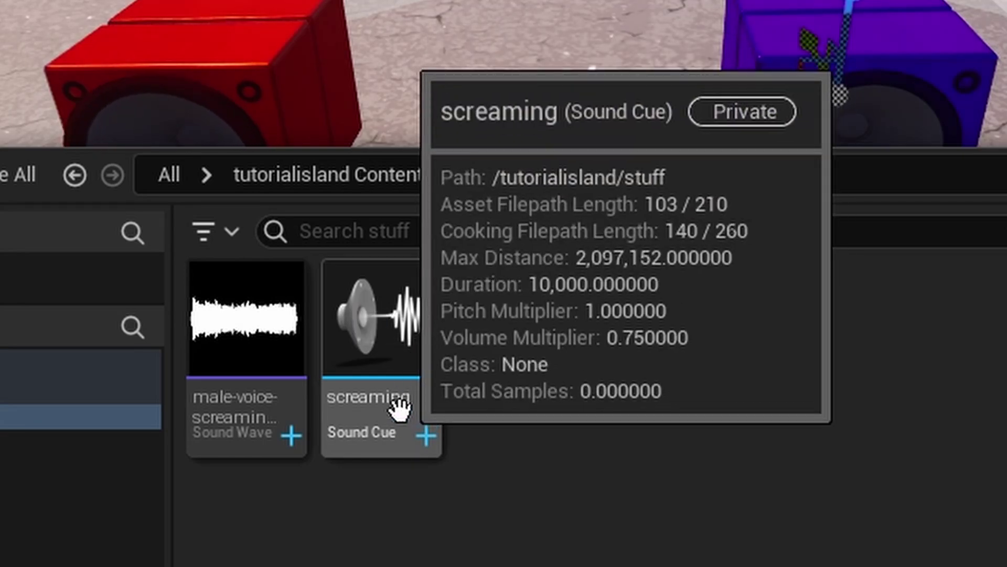
double_click(402, 411)
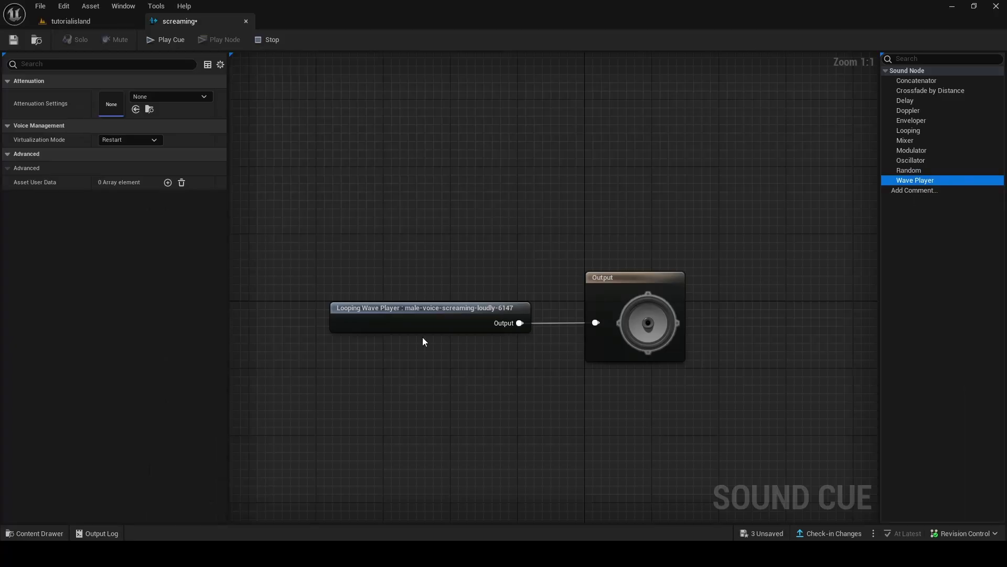
drag(399, 328, 395, 328)
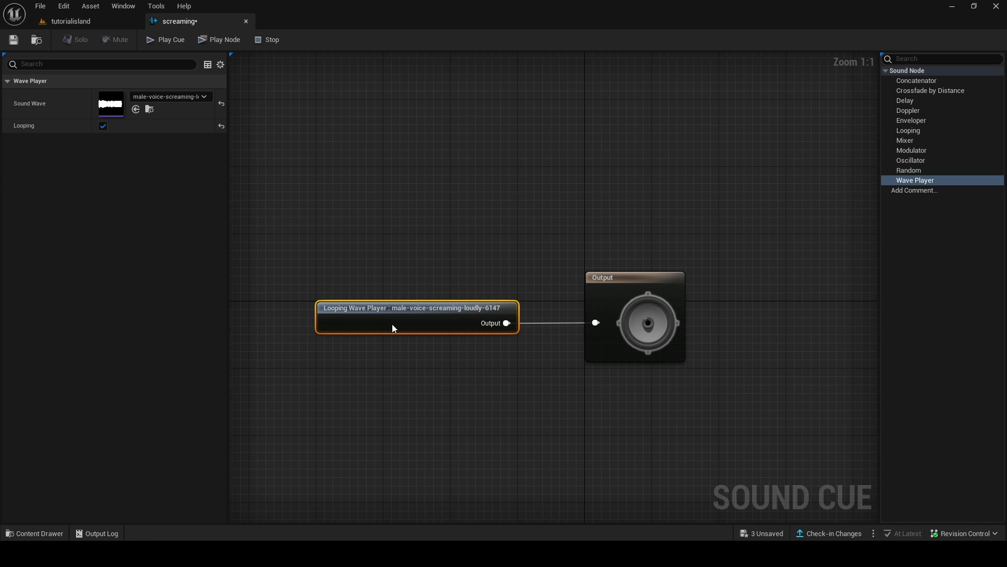
Add a Random node above the Output node and move the Looping Wave Player further away to make room
right_drag(453, 156, 507, 193)
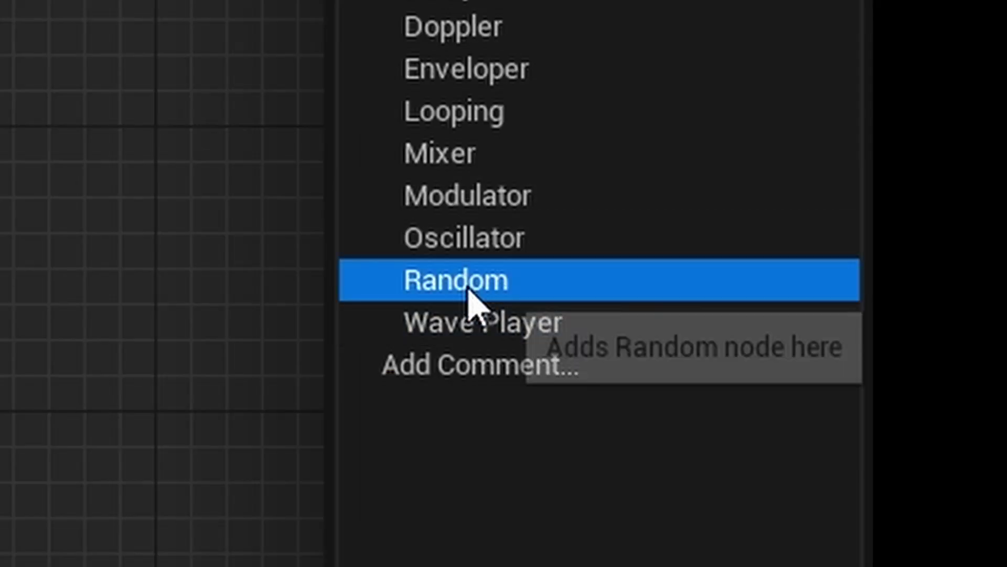
drag(912, 172, 692, 204)
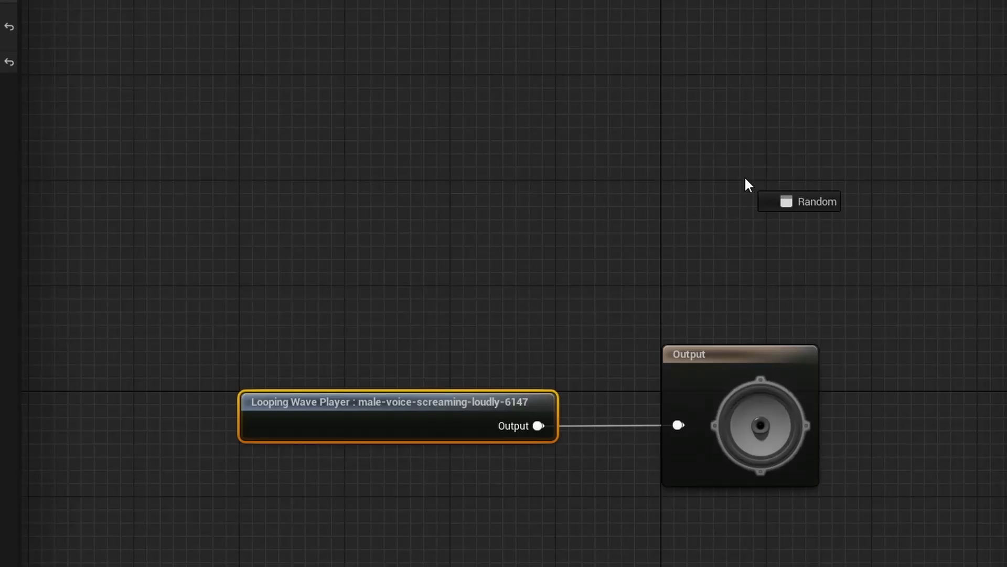
drag(748, 185, 527, 229)
right_drag(655, 209, 689, 105)
drag(532, 297, 334, 219)
right_drag(583, 129, 542, 161)
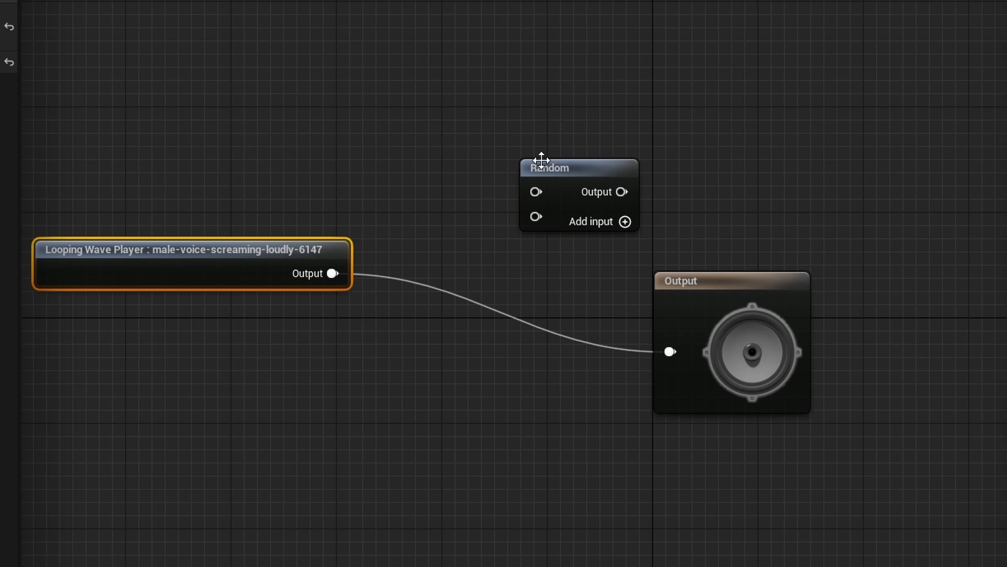
Place the Random node between the Looping Wave Player and Output, routing the sound through its first input to Output
drag(593, 172, 489, 284)
right_drag(570, 221, 685, 139)
click(742, 163)
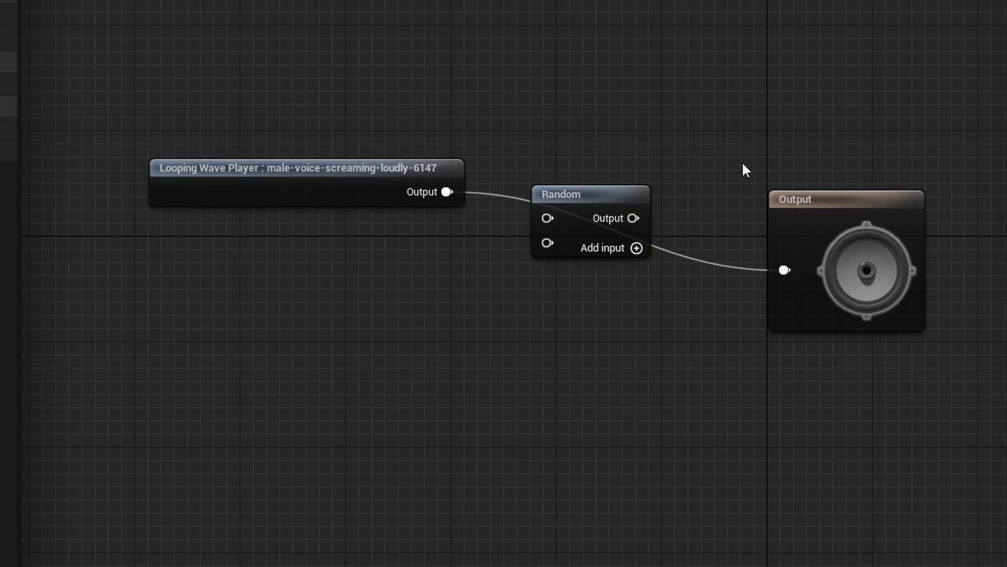
click(337, 171)
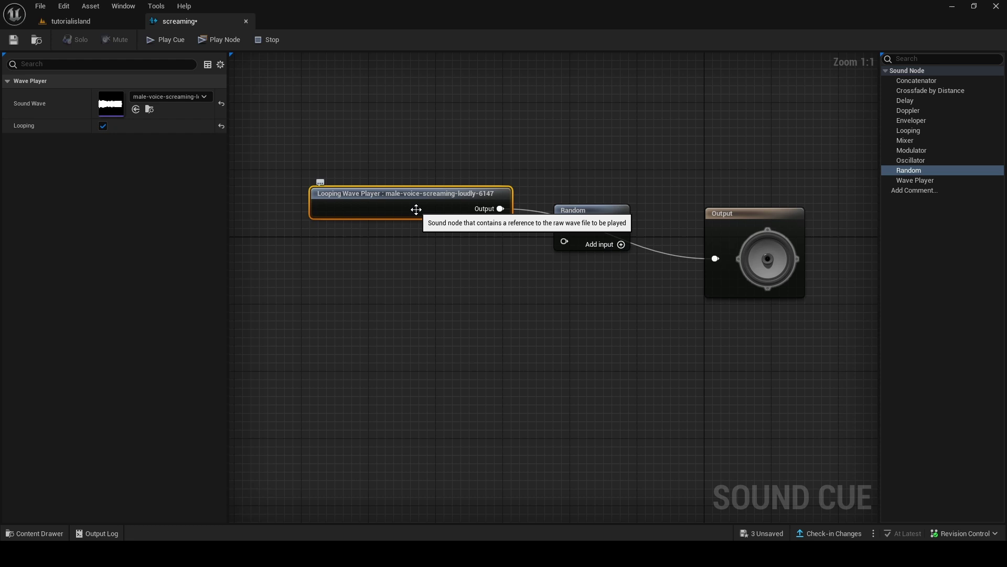
drag(416, 210, 367, 209)
drag(565, 226, 715, 258)
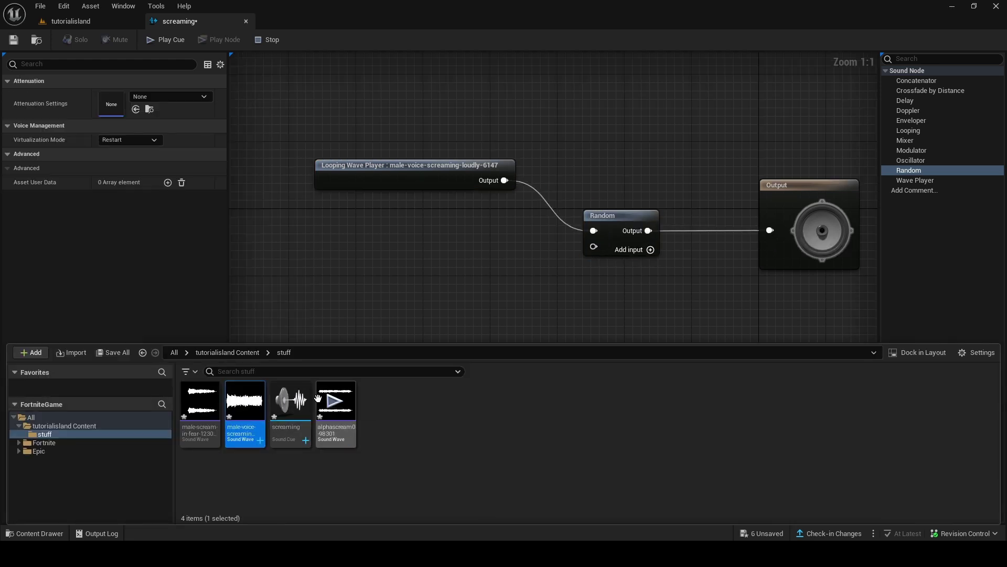
Add the alphascream001-98301 and male-scream-in-fear sound waves from the stuff folder to the graph, stacked below the Looping Wave Player
click(334, 402)
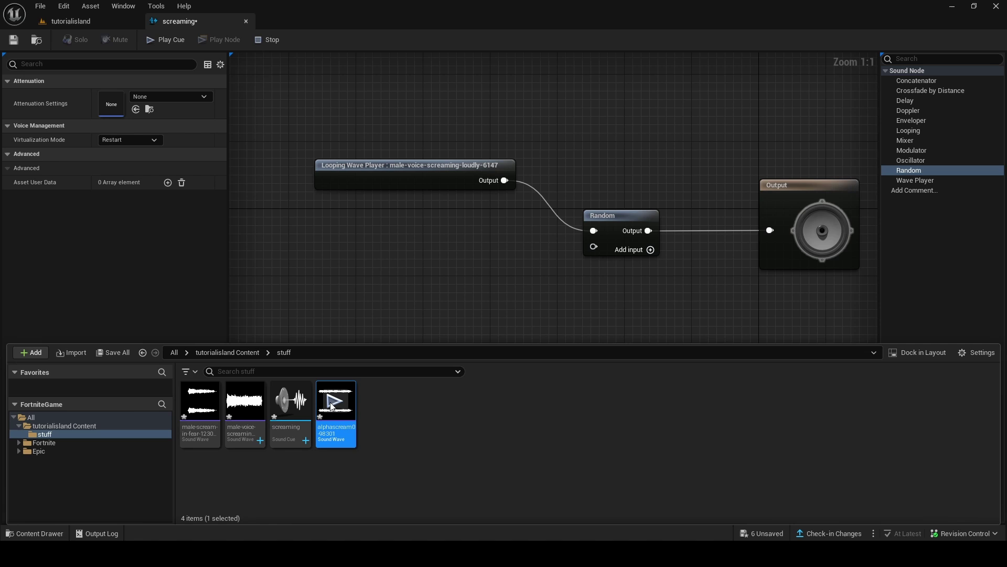
ctrl+click(200, 402)
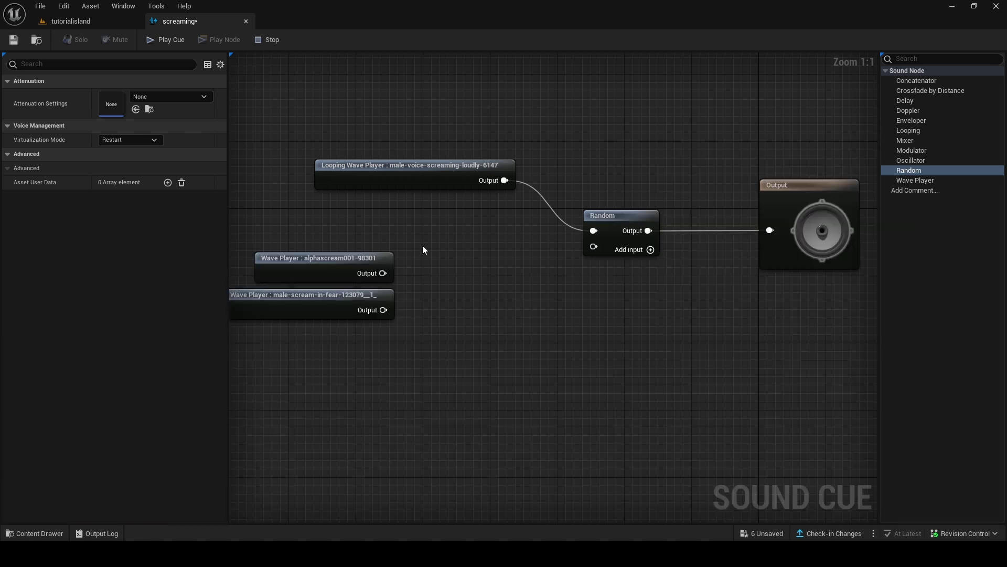
right_drag(422, 245, 416, 215)
drag(340, 231, 442, 187)
drag(350, 274, 451, 228)
right_drag(451, 228, 418, 264)
drag(387, 270, 389, 278)
click(446, 264)
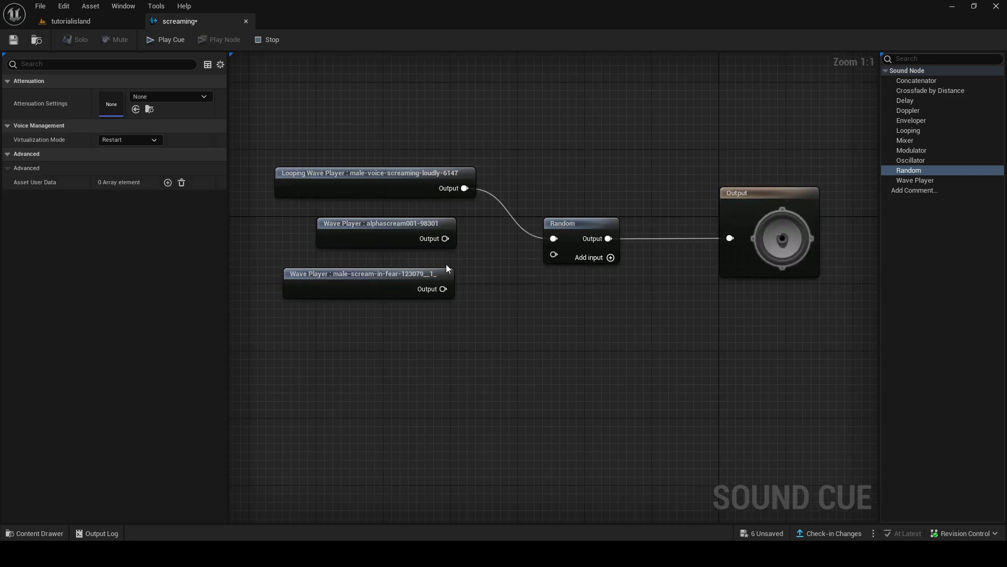
Connect the alphascream001 player to Random's second input, then add a third input for the male-scream-in-fear player
drag(481, 245, 554, 255)
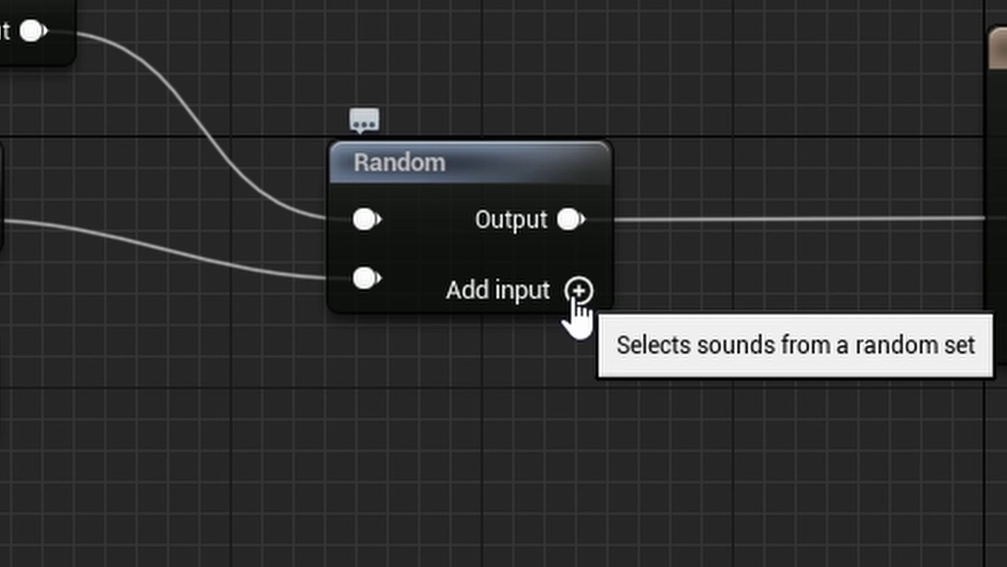
click(609, 258)
drag(443, 289, 560, 272)
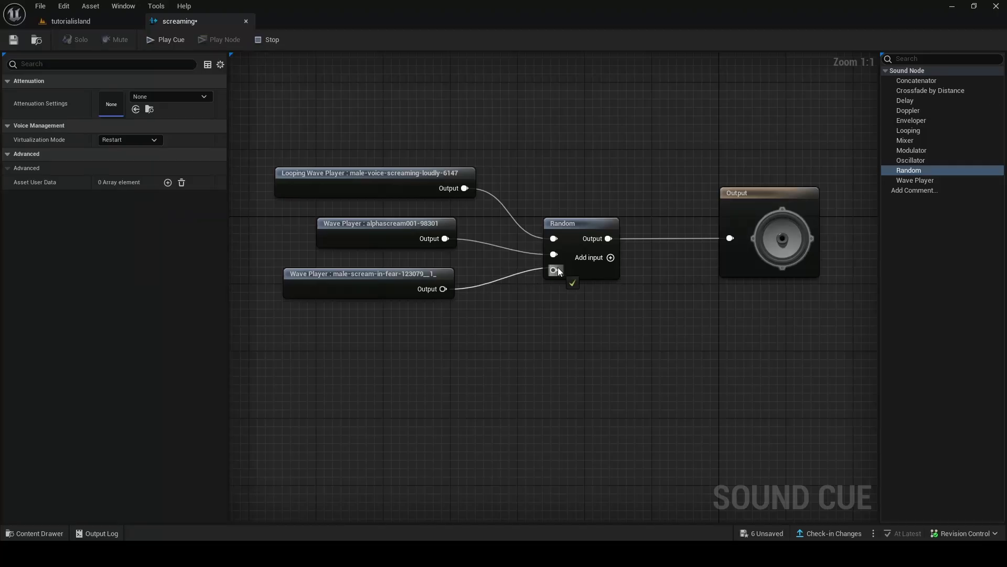
Try adding a batch of extra inputs to the Random node and undo several of those additions
click(611, 258)
click(610, 258)
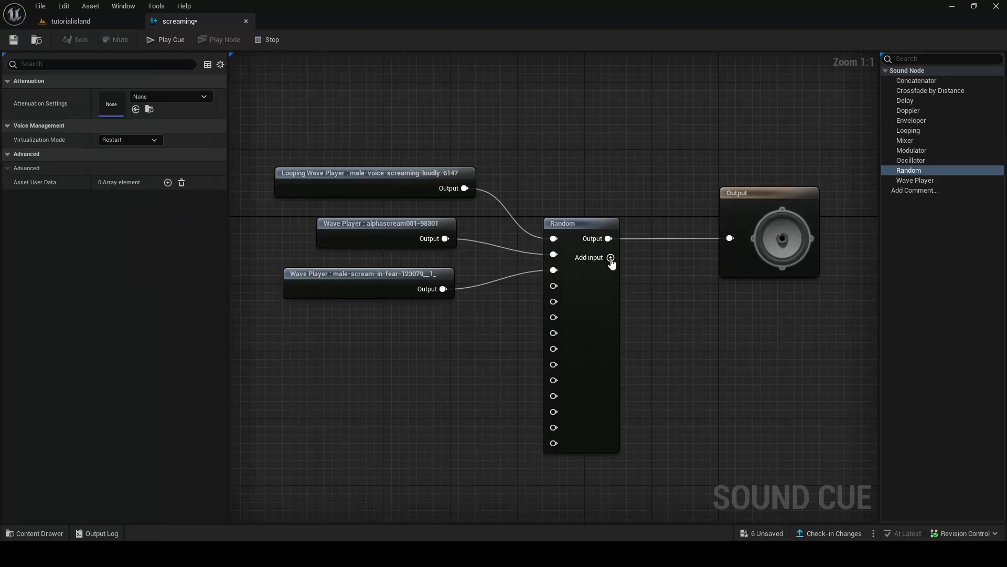
key(ctrl+z)
key(ctrl+z)
key(ctrl+z)
key(ctrl+z)
key(ctrl+z)
key(ctrl+z)
key(ctrl+z)
key(ctrl+z)
key(ctrl+z)
key(ctrl+z)
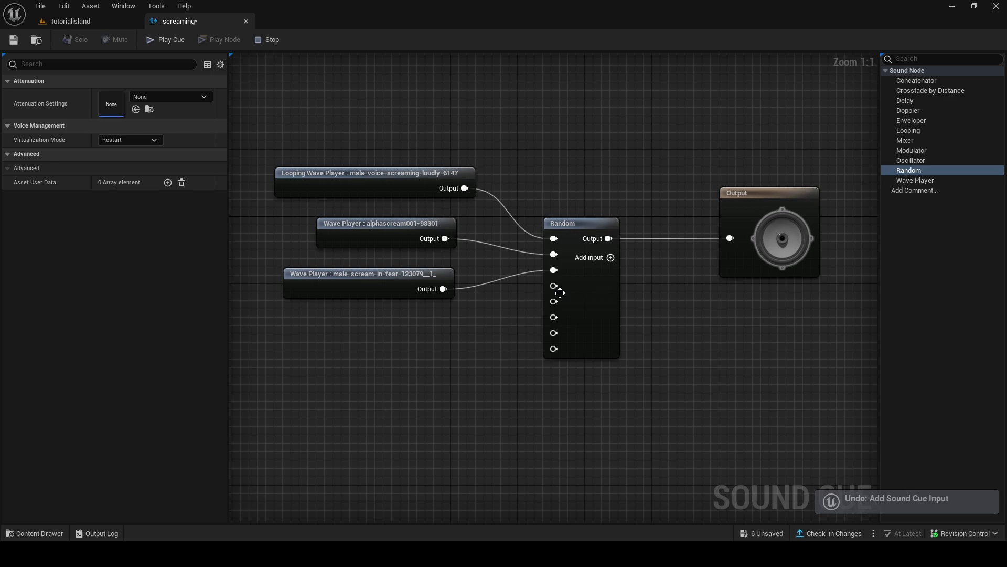
Delete the remaining unconnected inputs from the Random node, keeping only the three wired ones
right_click(554, 301)
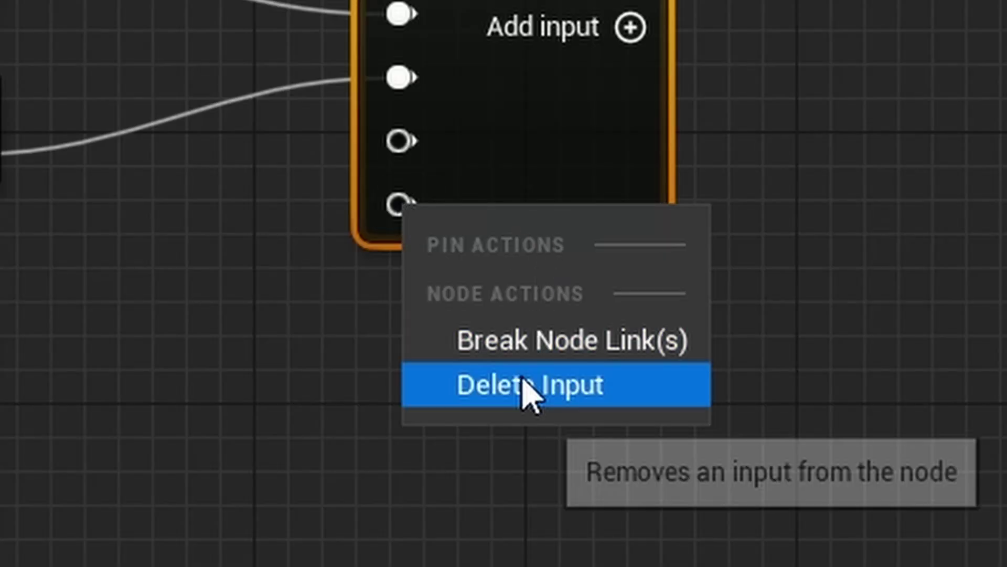
click(586, 348)
right_click(392, 142)
click(509, 299)
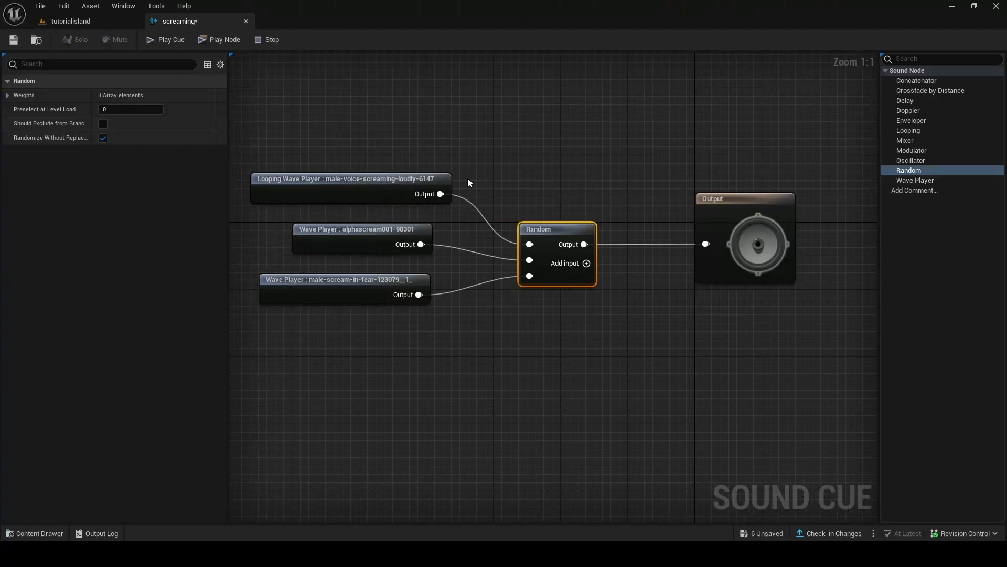
Play the Sound Cue repeatedly to check which of the three screams the Random node picks
click(156, 41)
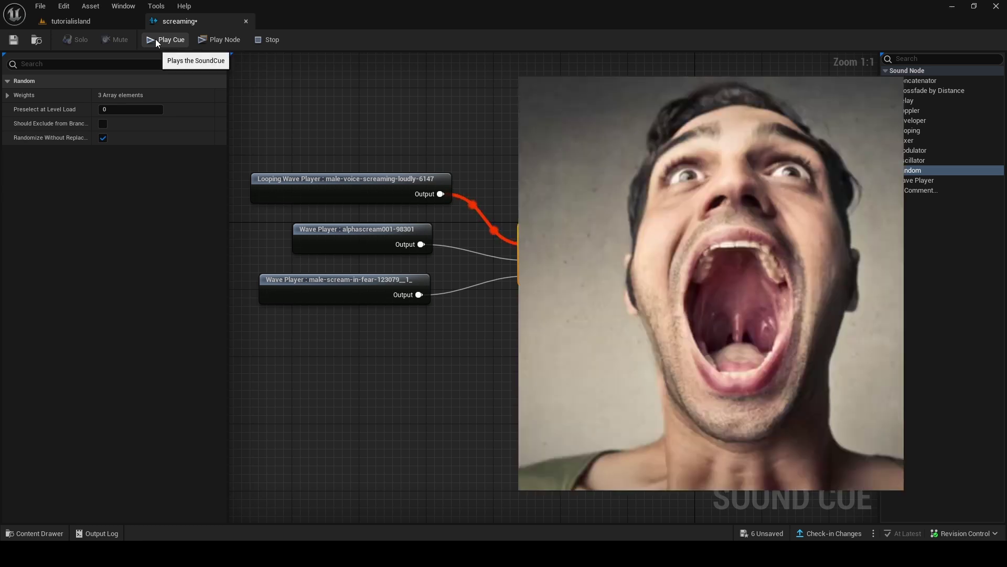
click(155, 40)
click(156, 38)
click(156, 37)
click(155, 37)
click(156, 37)
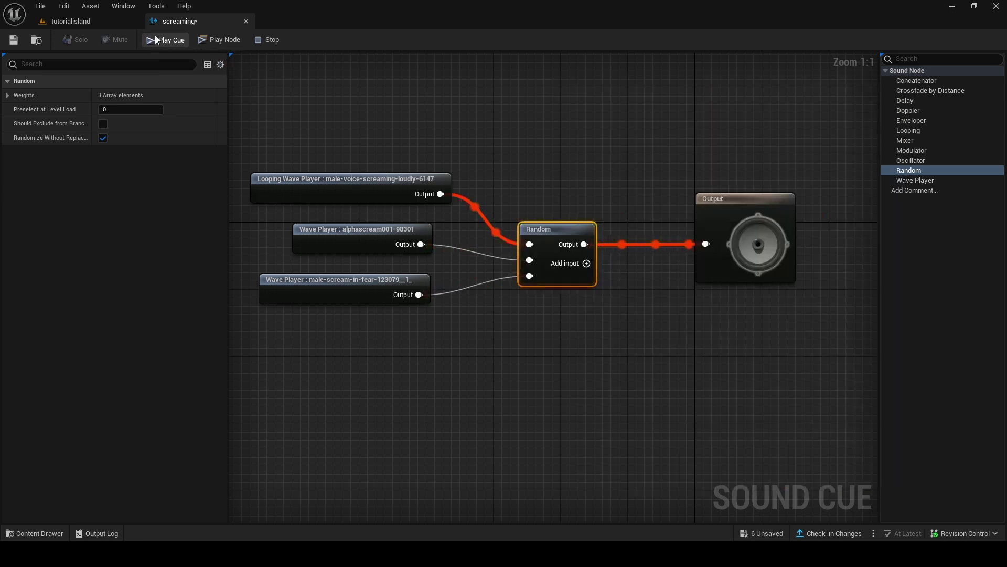
click(155, 39)
click(155, 39)
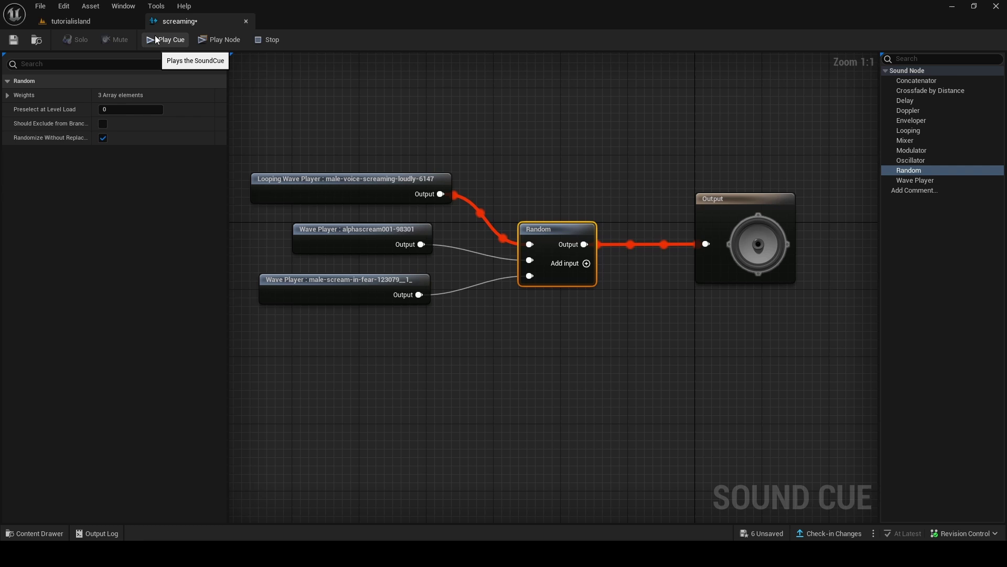
Delete the Random node and place a Looping node between the wave players and Output
key(Delete)
scroll(567, 299, down, 1)
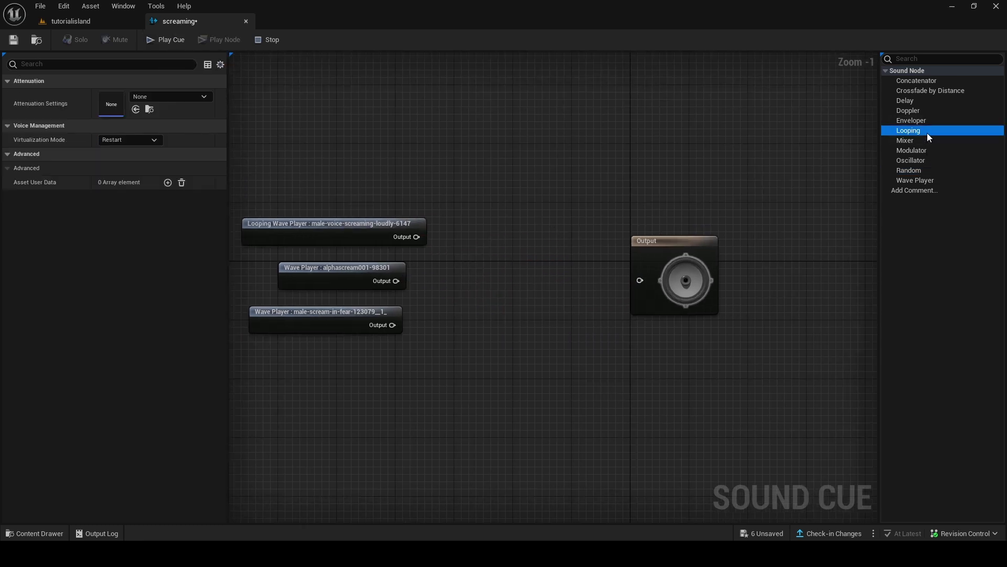
drag(928, 133, 508, 266)
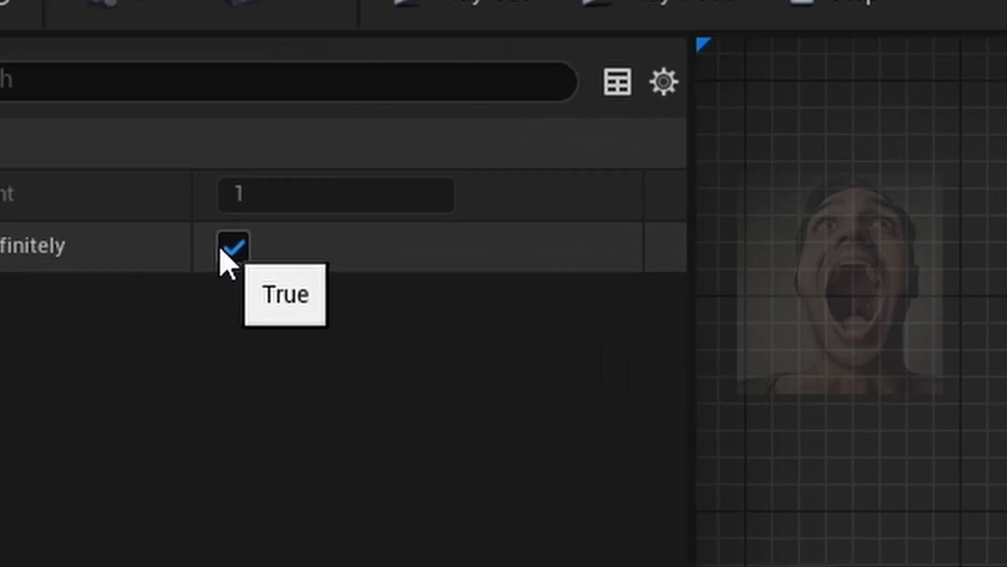
Turn off Loop Indefinitely on the Looping node and set its Loop Count to 3
click(231, 243)
click(503, 278)
text(4)
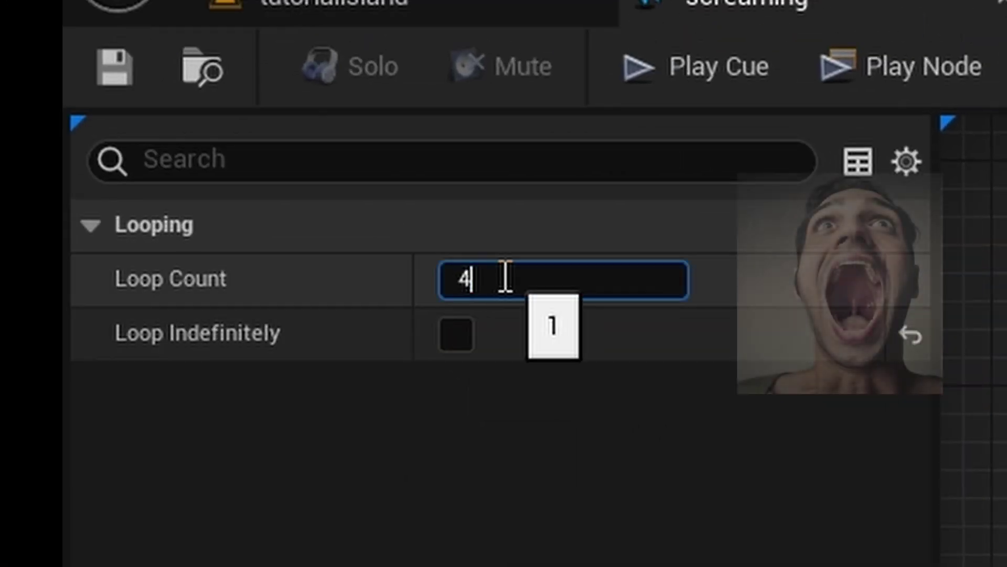
key(BackSpace)
text(3)
click(598, 476)
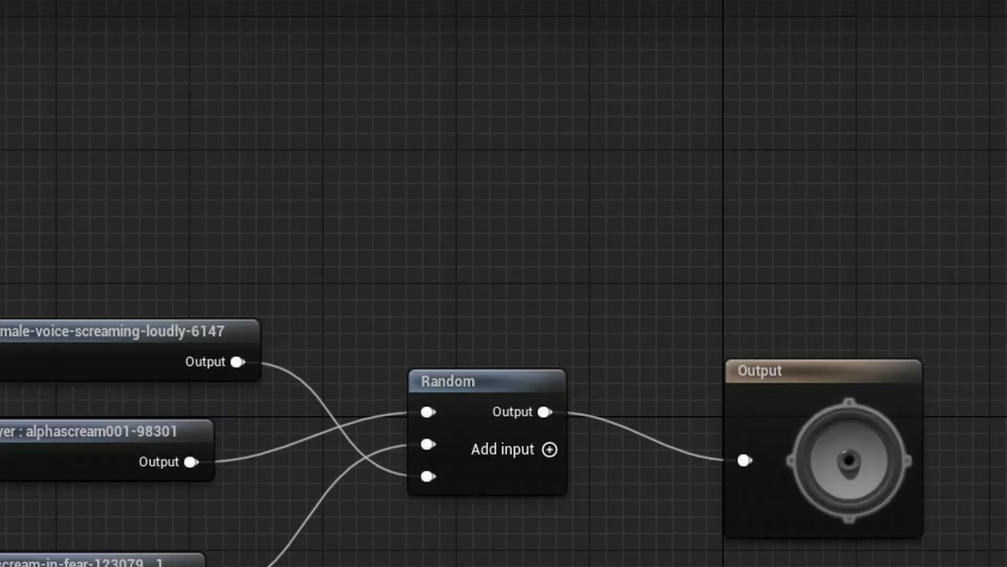
Add a Delay node above Random and route the Looping Wave Player through it into Random's third input
drag(304, 214, 471, 251)
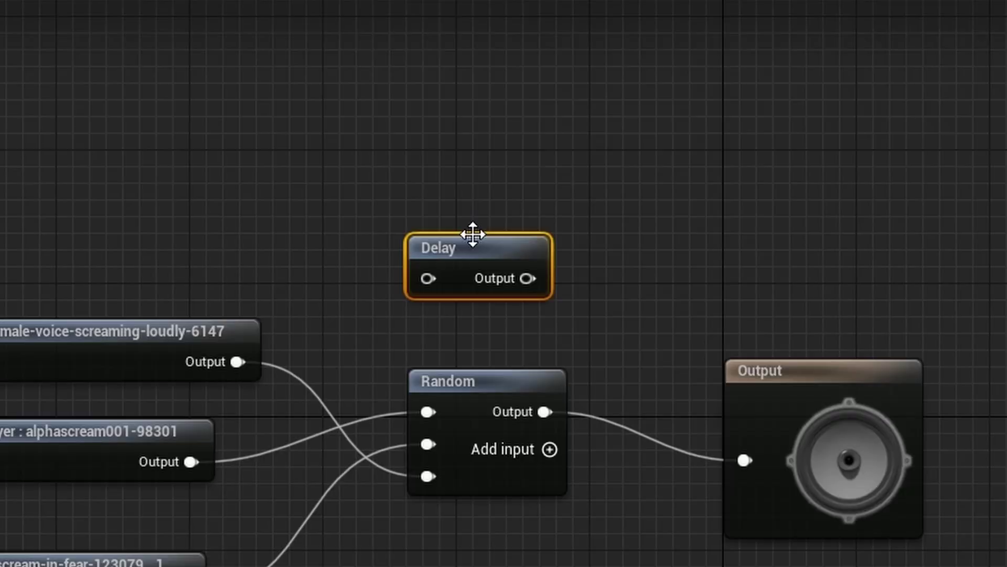
click(491, 351)
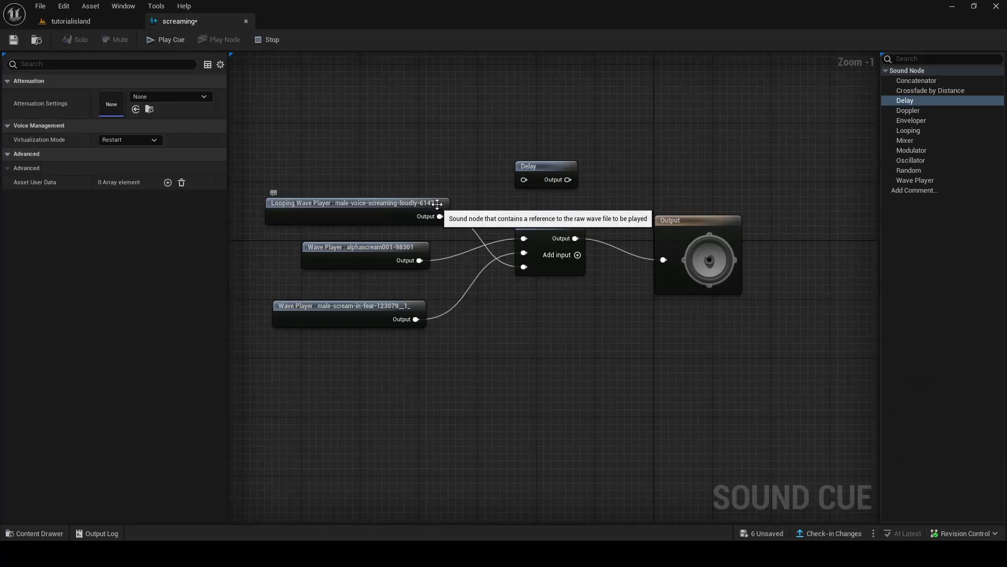
drag(440, 202, 410, 195)
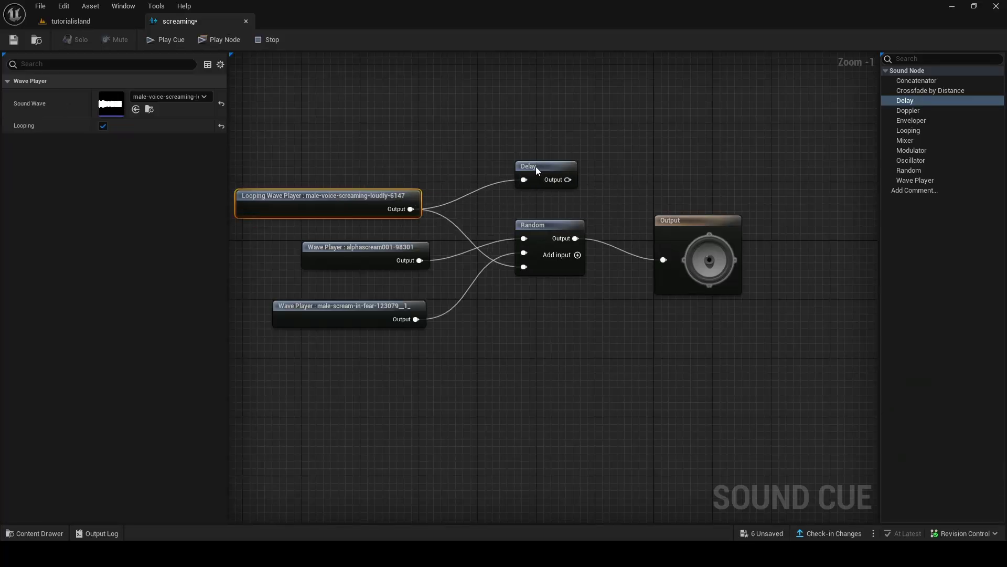
drag(536, 167, 455, 168)
drag(487, 180, 524, 264)
drag(524, 264, 524, 266)
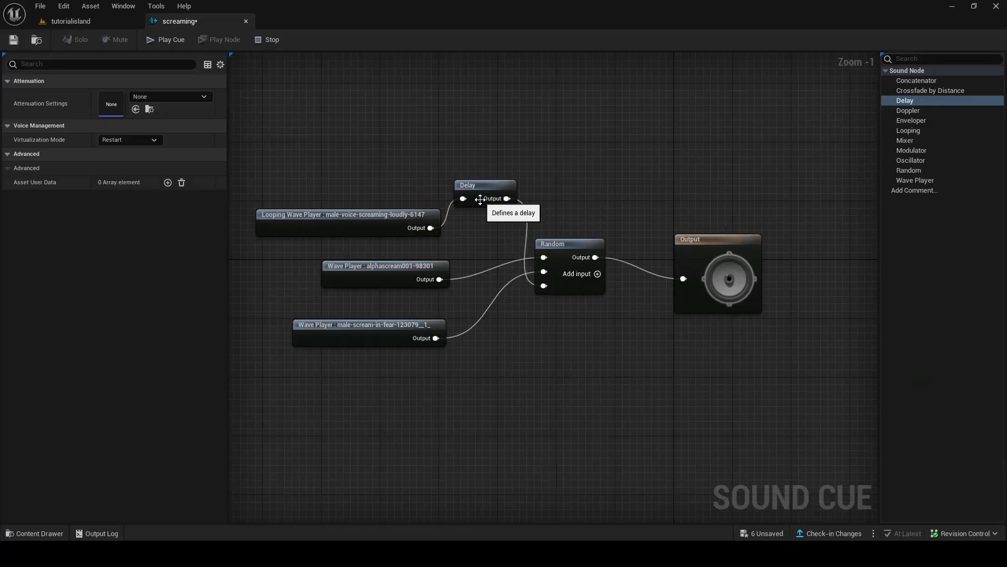
Set the Delay node's Delay Max to 16.0, keeping Delay Min at 0.0
click(475, 195)
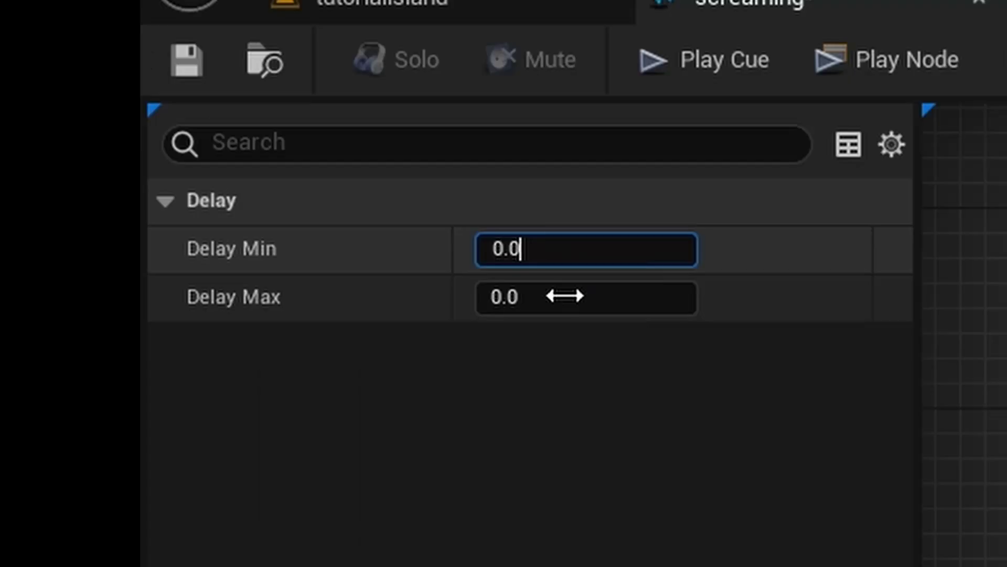
click(121, 121)
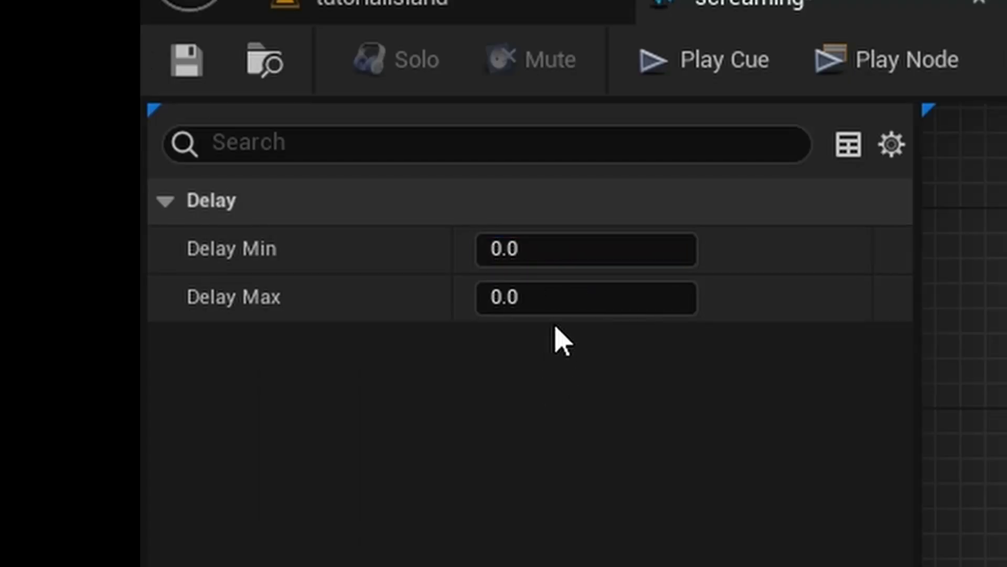
click(124, 110)
text(9.0)
key(BackSpace)
key(BackSpace)
key(BackSpace)
text(6.0)
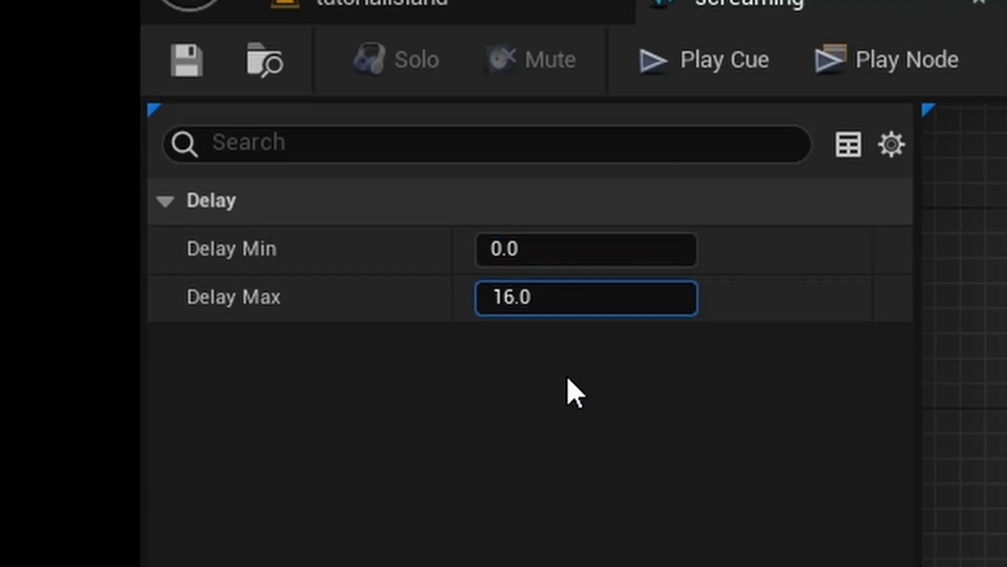
key(Return)
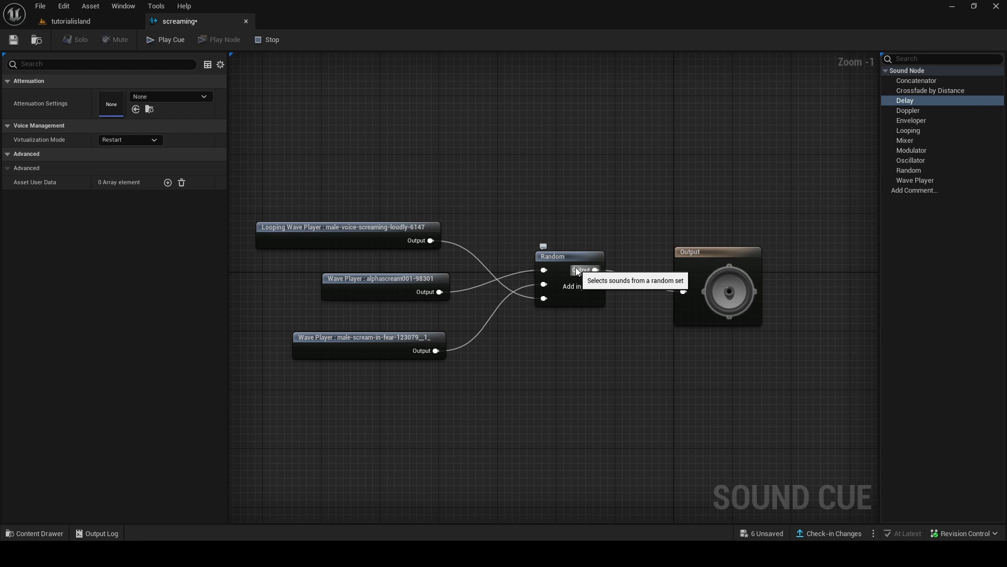
Replace the Random node with a three-input Concatenator and connect each of the three wave players to it
right_click(578, 271)
click(596, 328)
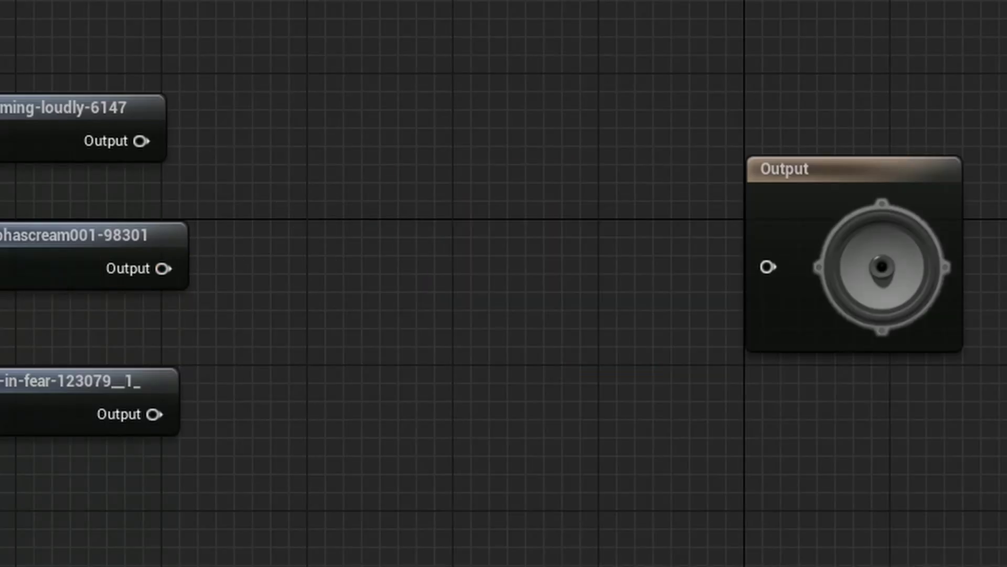
click(917, 83)
drag(533, 270, 533, 269)
drag(564, 269, 559, 261)
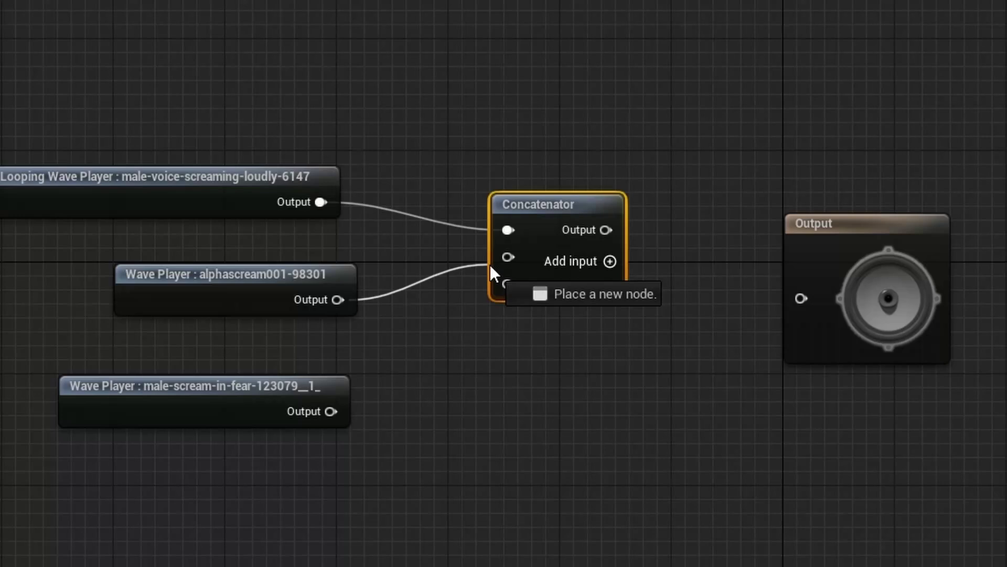
drag(491, 265, 499, 261)
drag(337, 410, 514, 285)
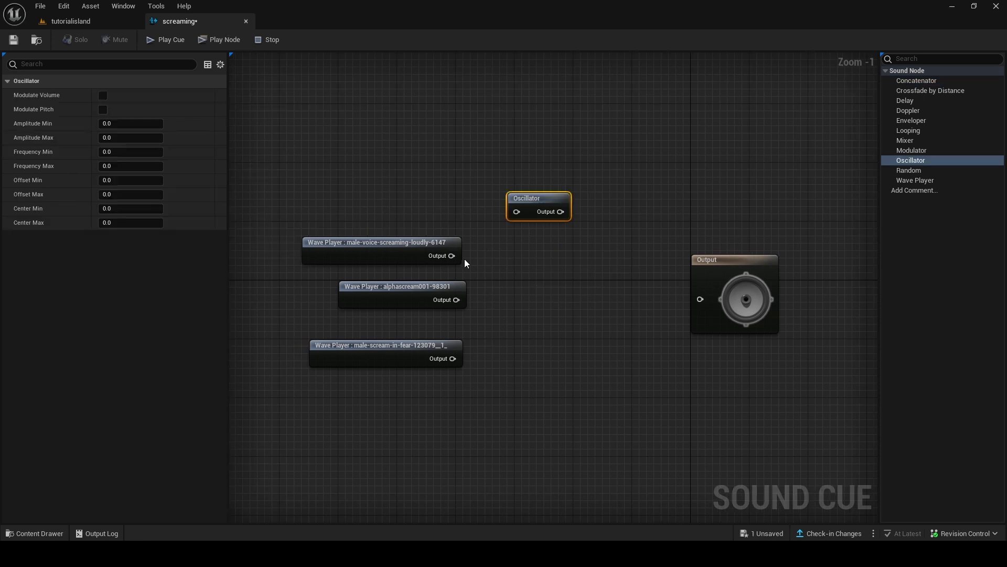
Wire the male-voice-screaming-loudly-6147 Wave Player to the Output through the Oscillator and enable the Oscillator's Modulate Volume and Modulate Pitch
drag(452, 255, 720, 304)
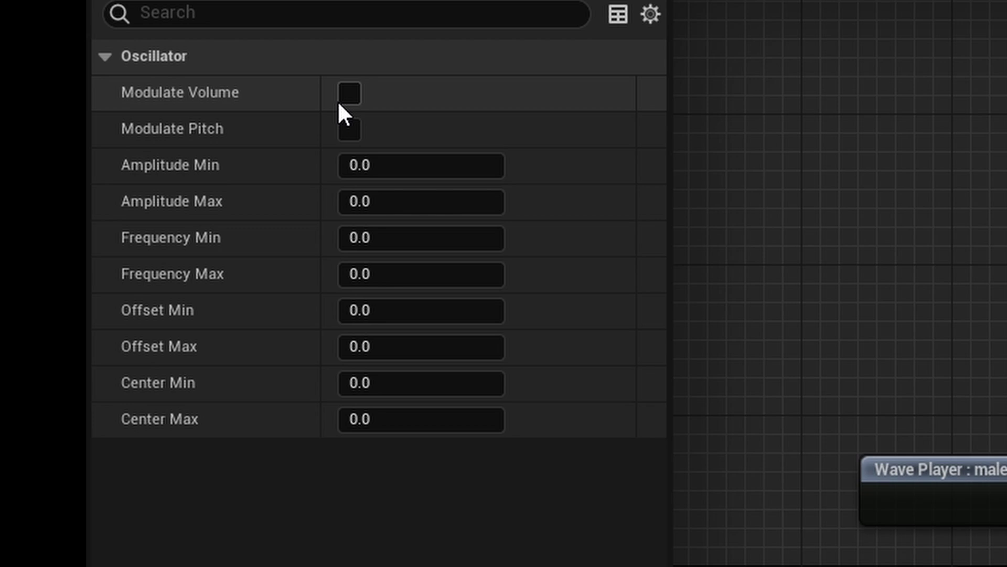
click(103, 96)
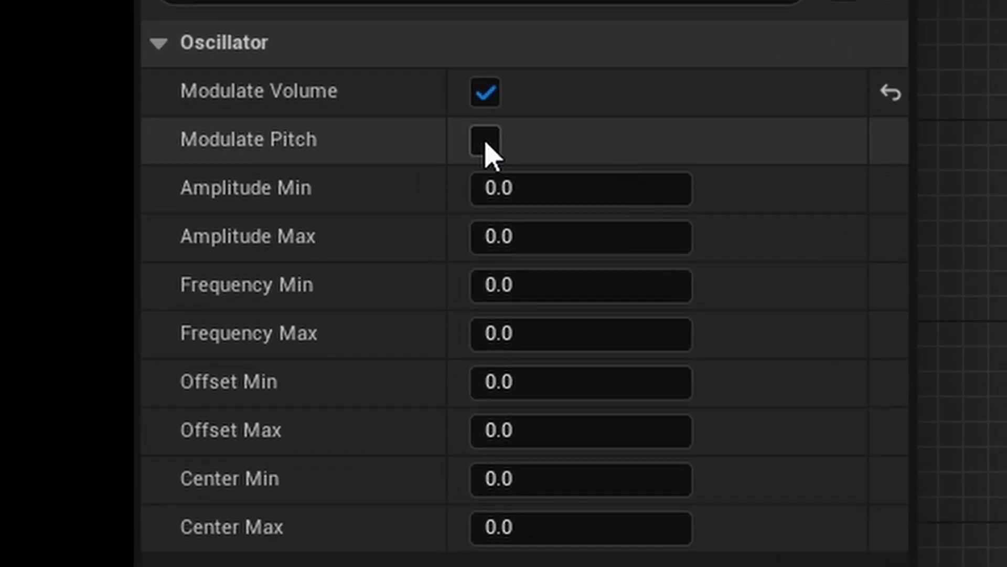
click(485, 142)
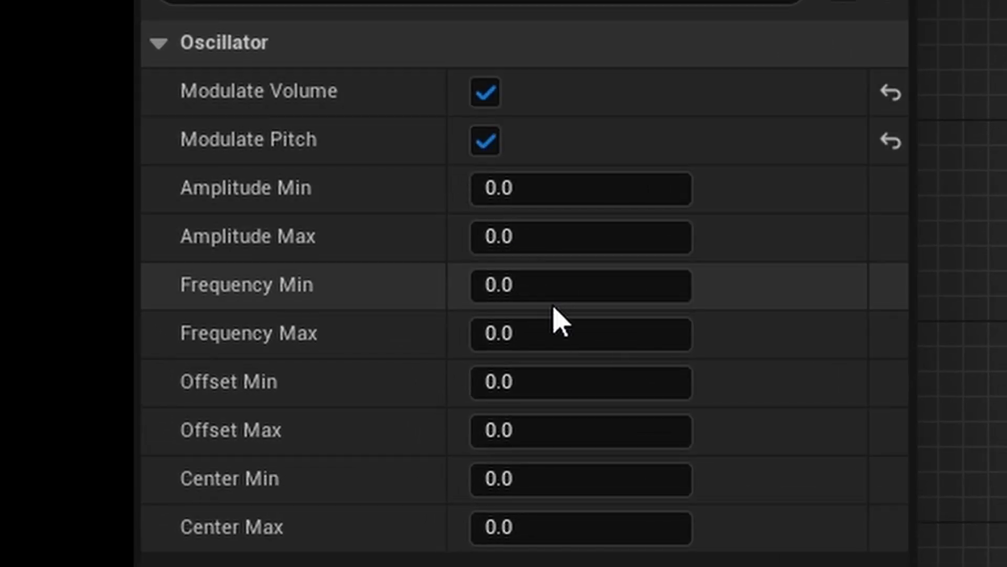
drag(582, 334, 588, 290)
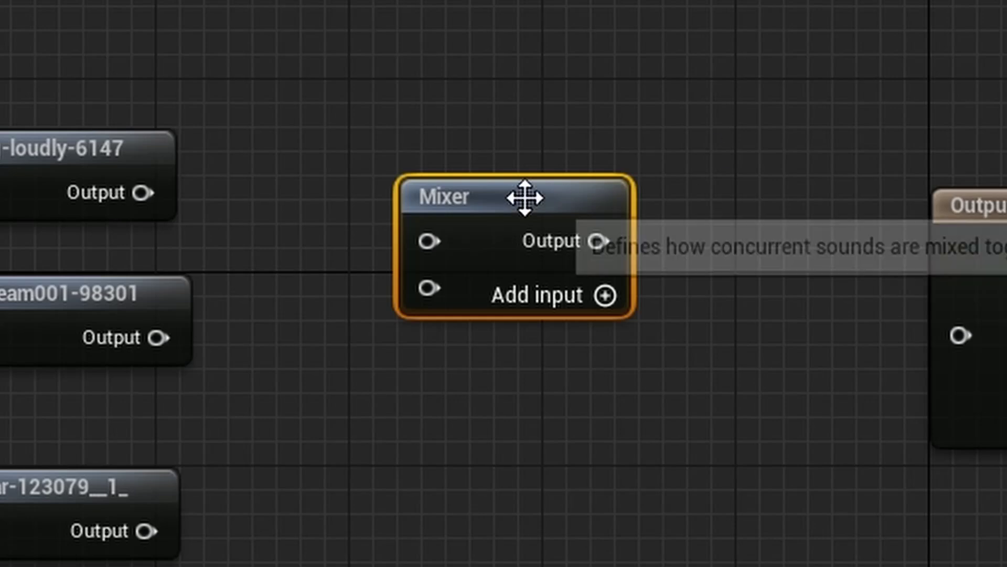
Place a Mixer node between the wave players and the Output and add a third input to it
drag(524, 196, 535, 218)
click(549, 103)
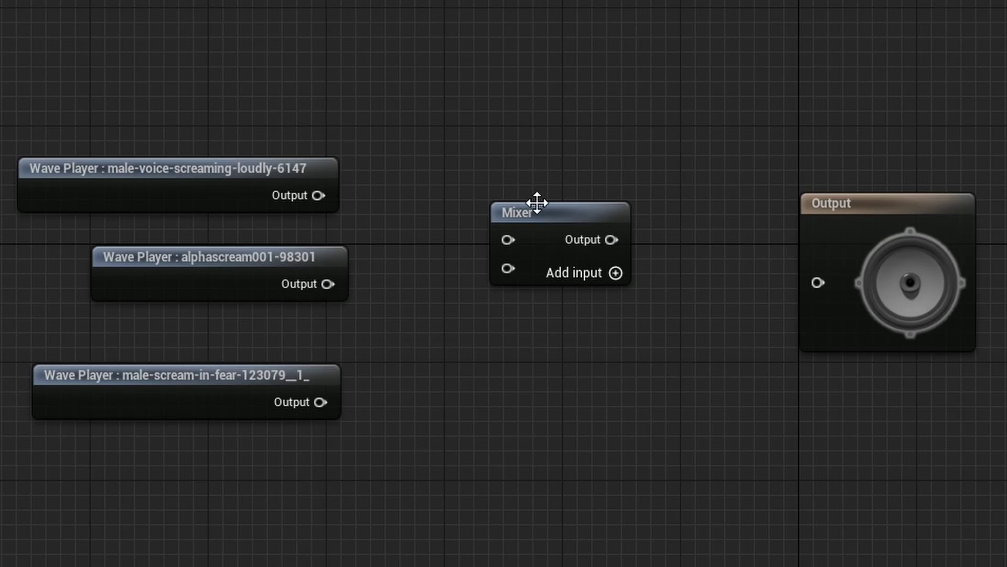
click(498, 211)
drag(318, 195, 499, 235)
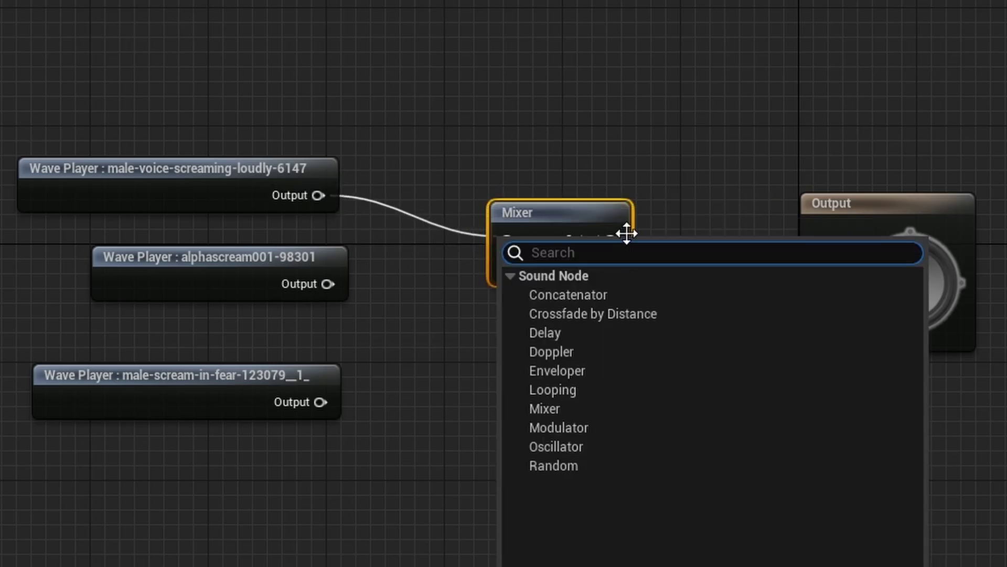
key(Escape)
click(615, 273)
Route all three wave players through the Mixer to the Output and play the cue
drag(318, 195, 517, 237)
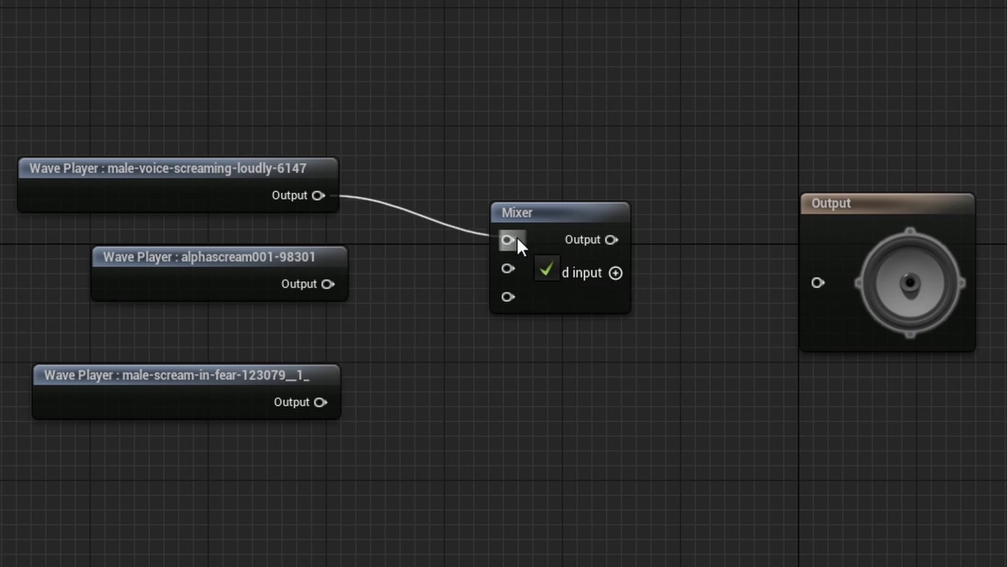
drag(323, 299, 508, 269)
drag(351, 263, 248, 290)
drag(320, 402, 508, 297)
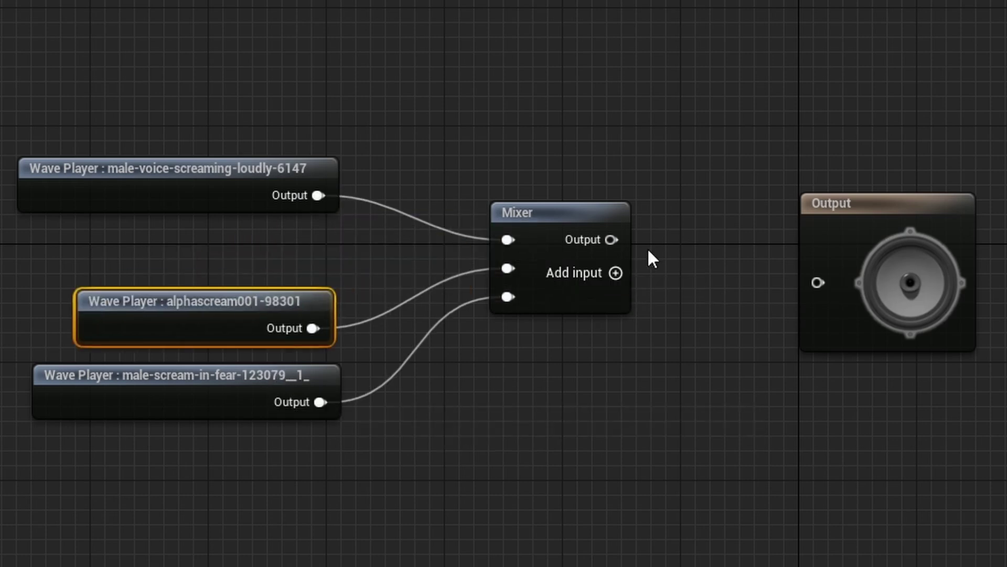
drag(622, 243, 830, 285)
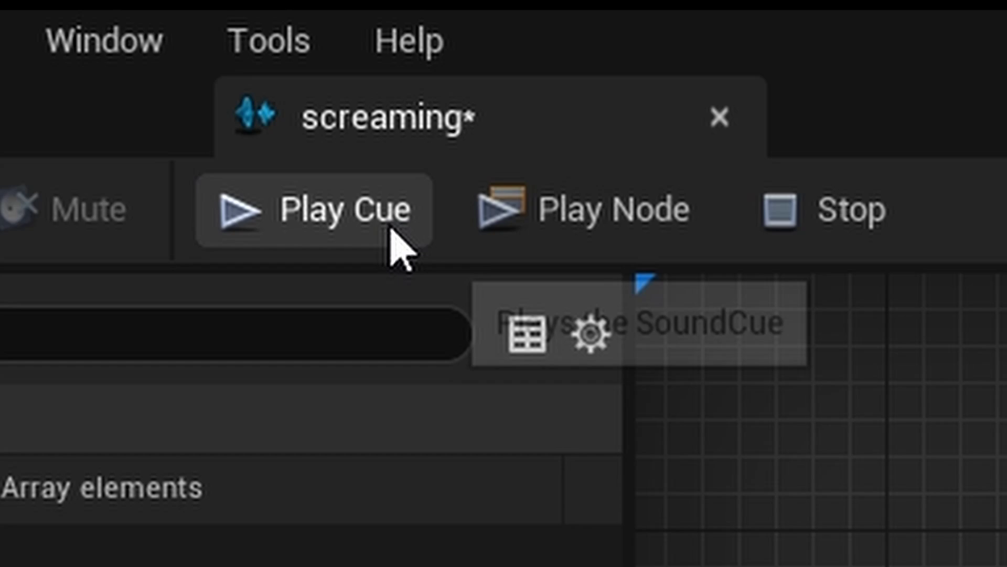
click(391, 228)
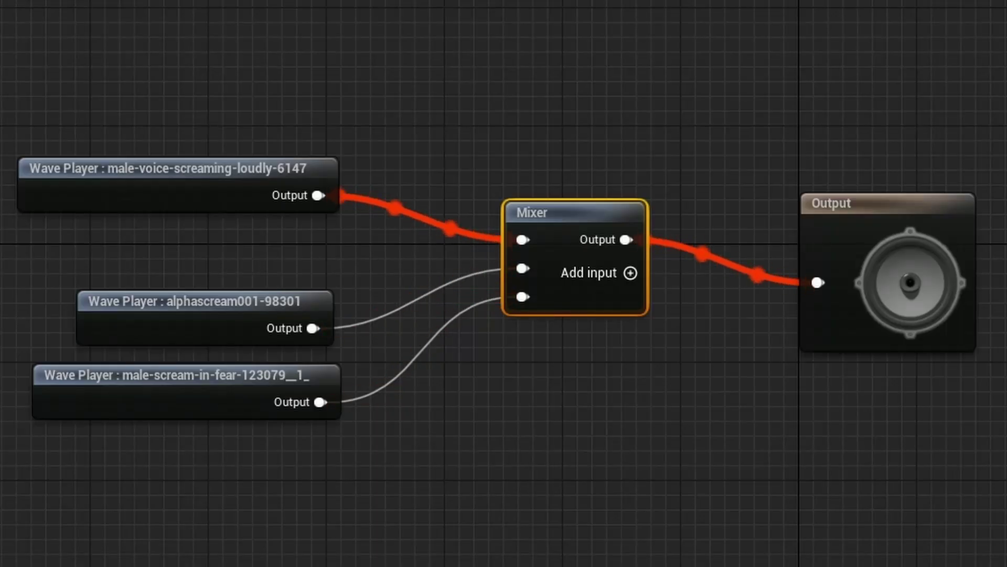
Replace the Mixer with a Doppler node and route the male-voice-screaming-loudly-6147 Wave Player through it toward the Output
right_click(565, 249)
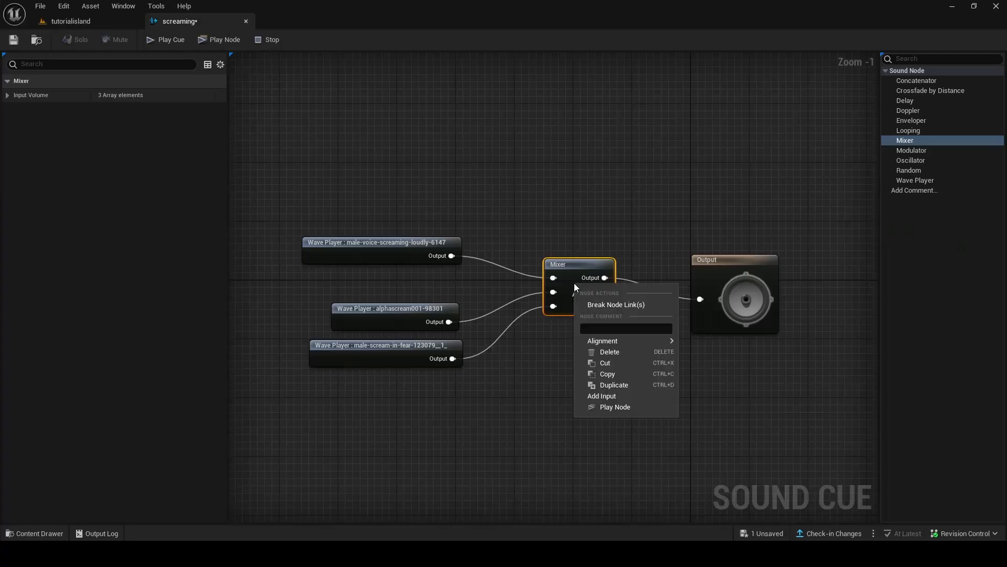
drag(1006, 53, 583, 277)
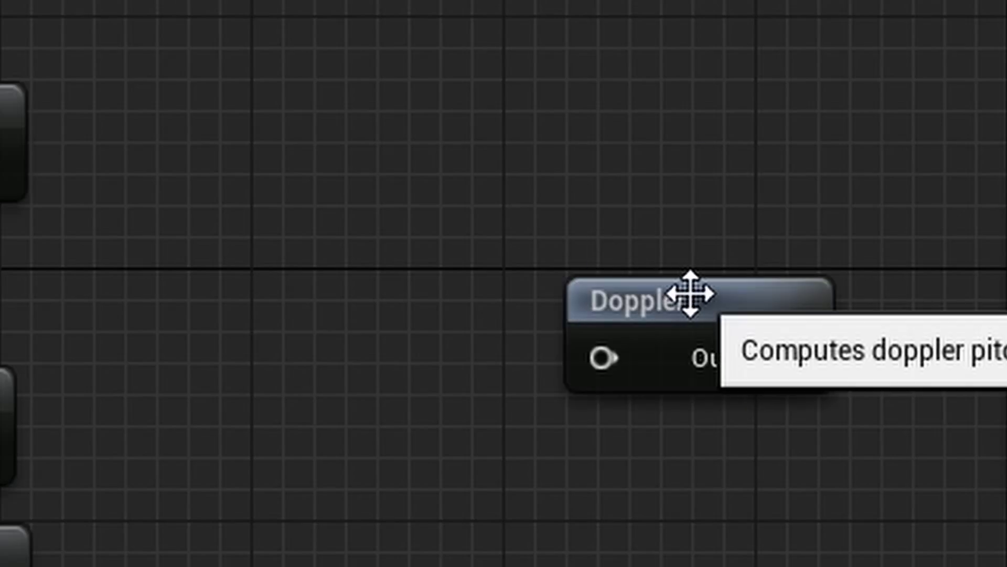
drag(690, 295, 382, 118)
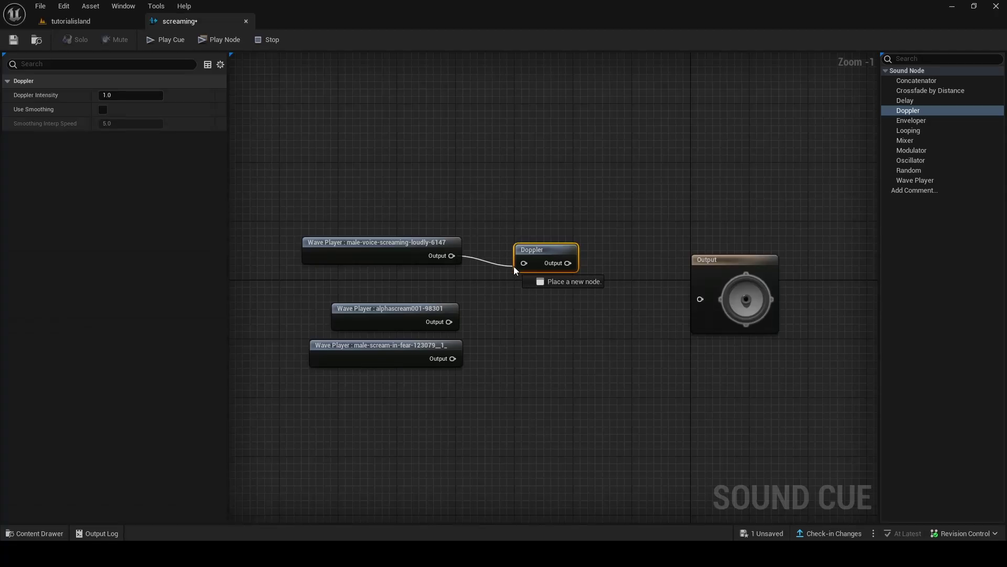
drag(515, 266, 769, 295)
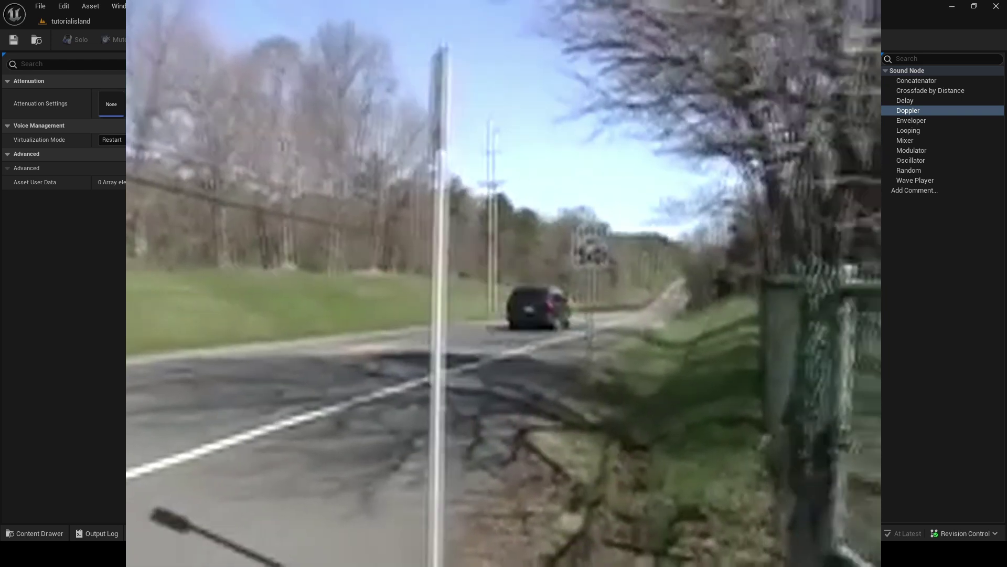
Set the Output's Virtualization Mode to Play when Silent and assign a new Sound Attenuation asset named attenutation
click(568, 256)
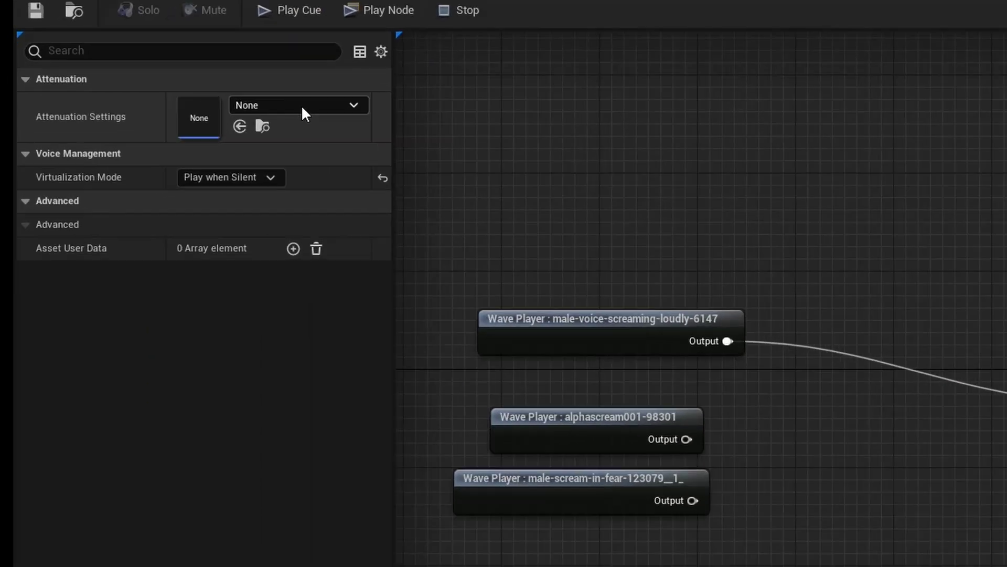
click(301, 105)
click(559, 124)
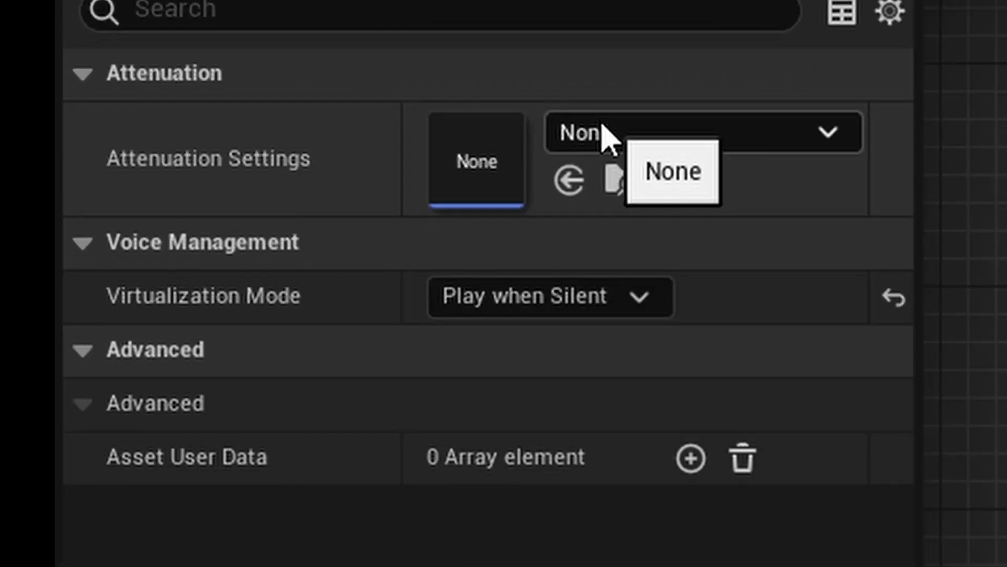
click(604, 133)
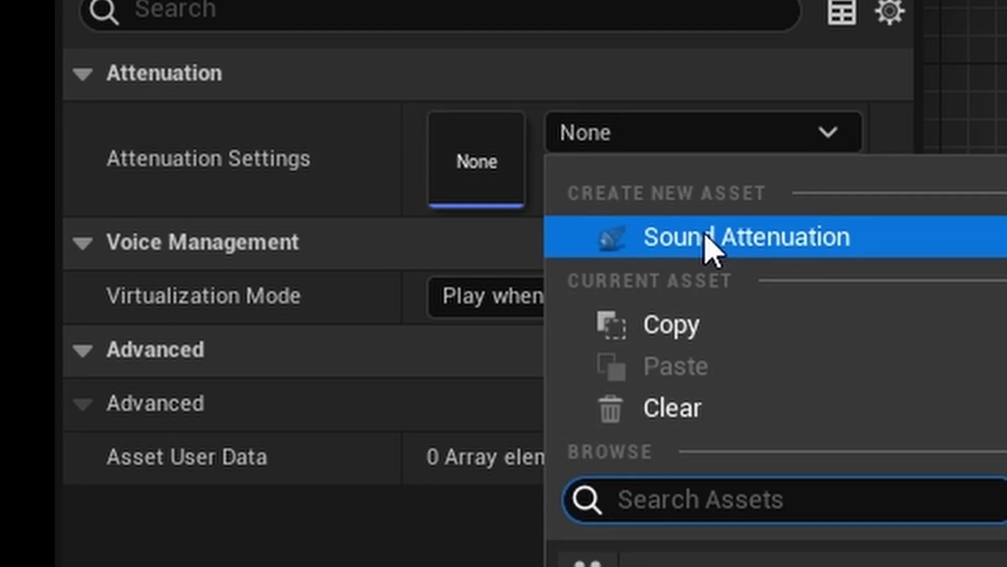
click(707, 237)
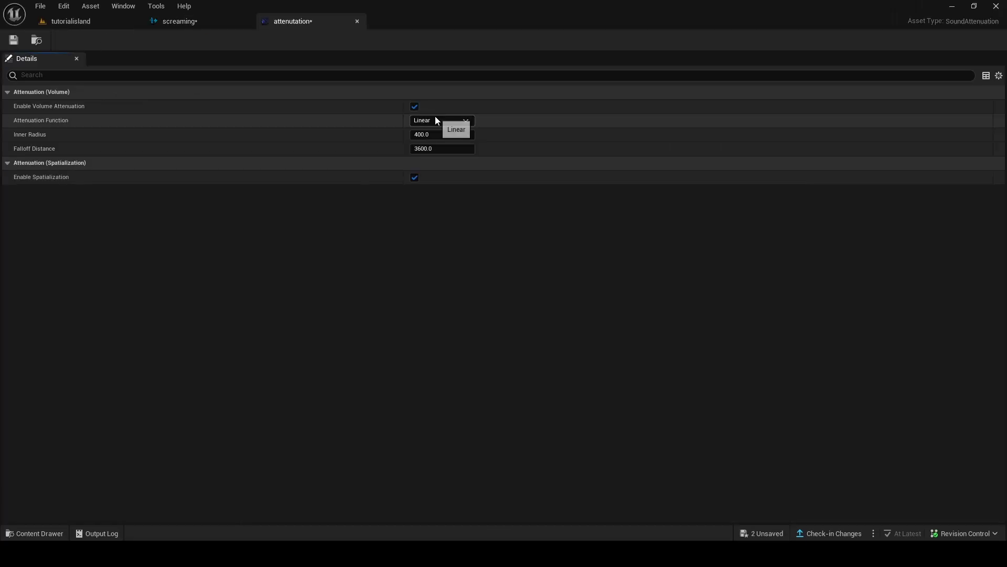
Keep the attenuation function at Linear, save and close the attenuation asset, and nudge the cue's Output node slightly closer to the wave players
click(442, 121)
click(449, 146)
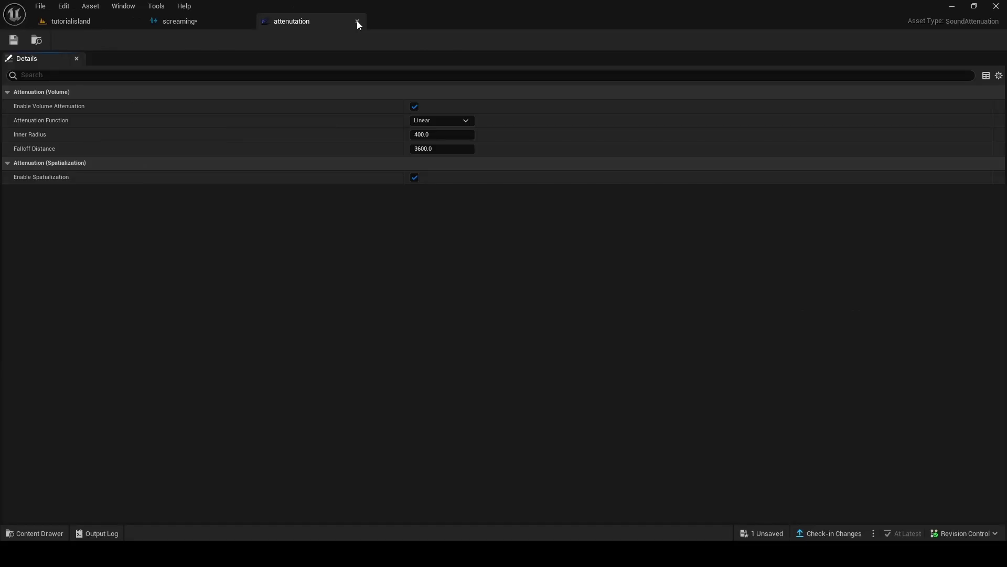
click(357, 21)
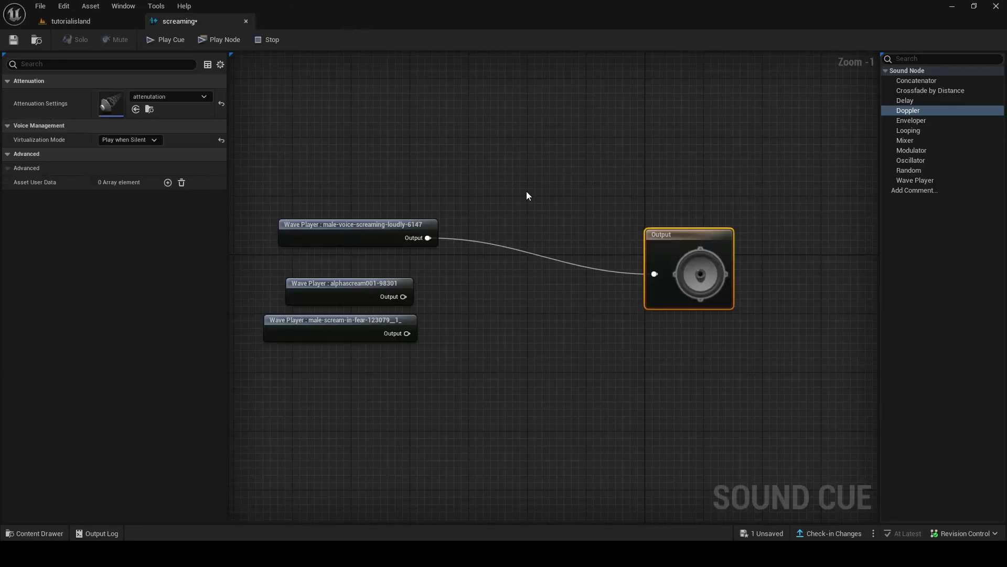
drag(657, 236, 643, 233)
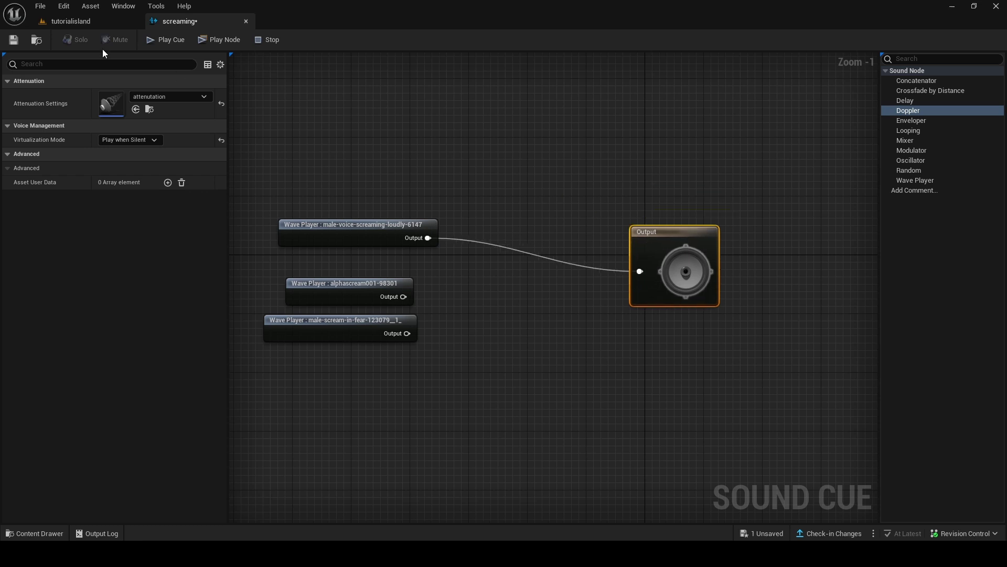
Create a Level Sequence named audio in the tutorialisland Content folder and open it in the Sequencer
click(88, 23)
mouse_move(462, 184)
right_down()
mouse_move(477, 172)
mouse_move(473, 188)
right_up()
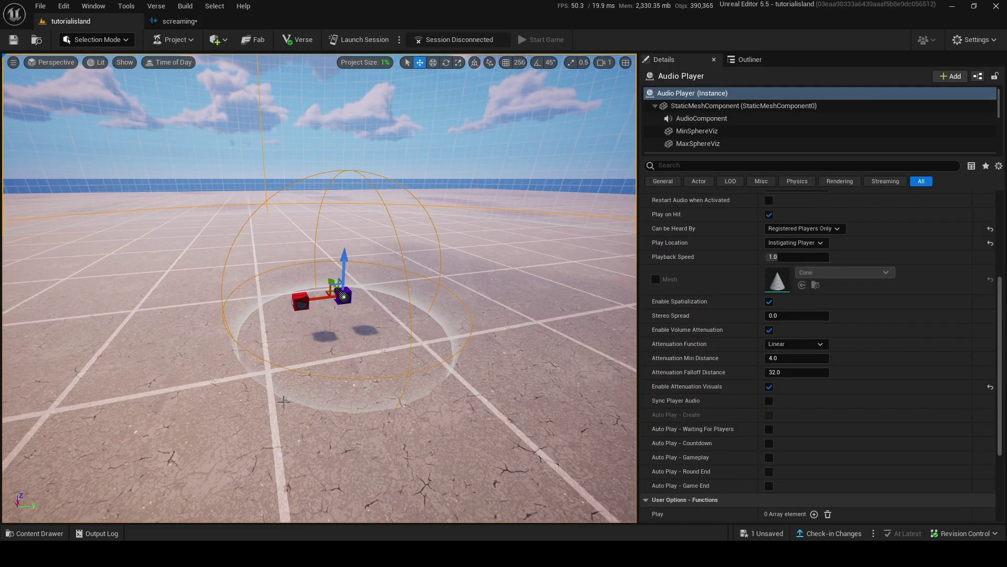
click(36, 533)
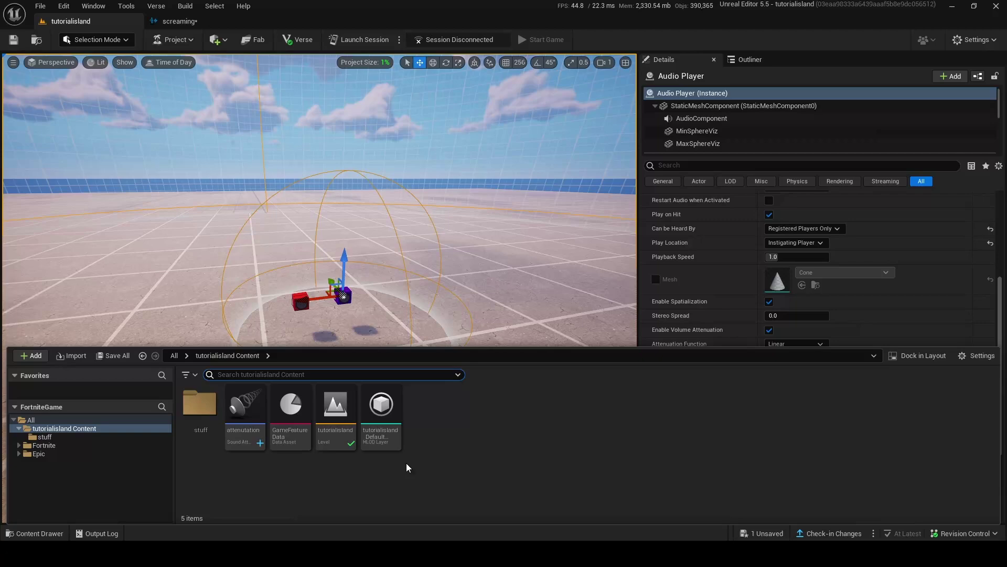
right_click(446, 434)
mouse_move(454, 305)
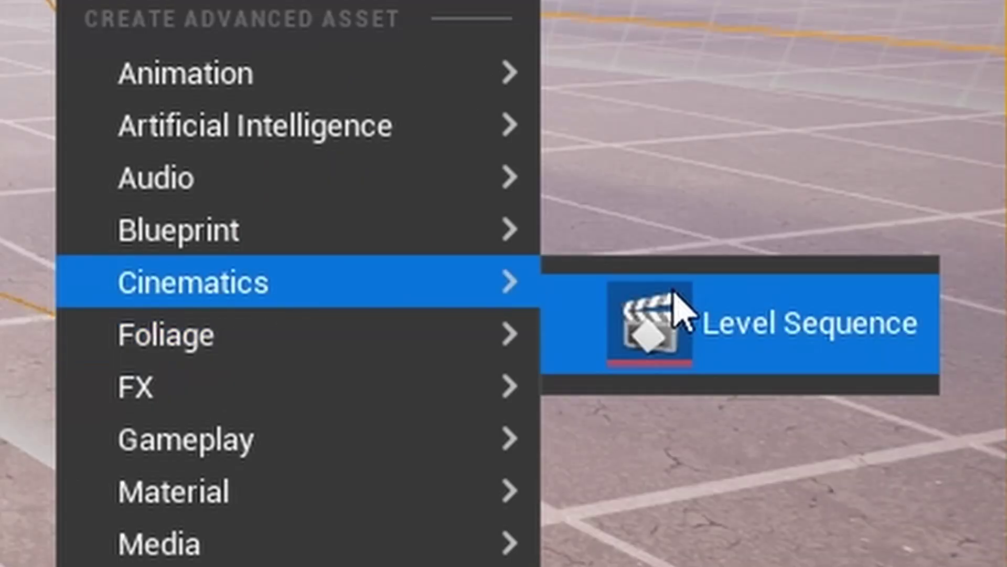
click(675, 304)
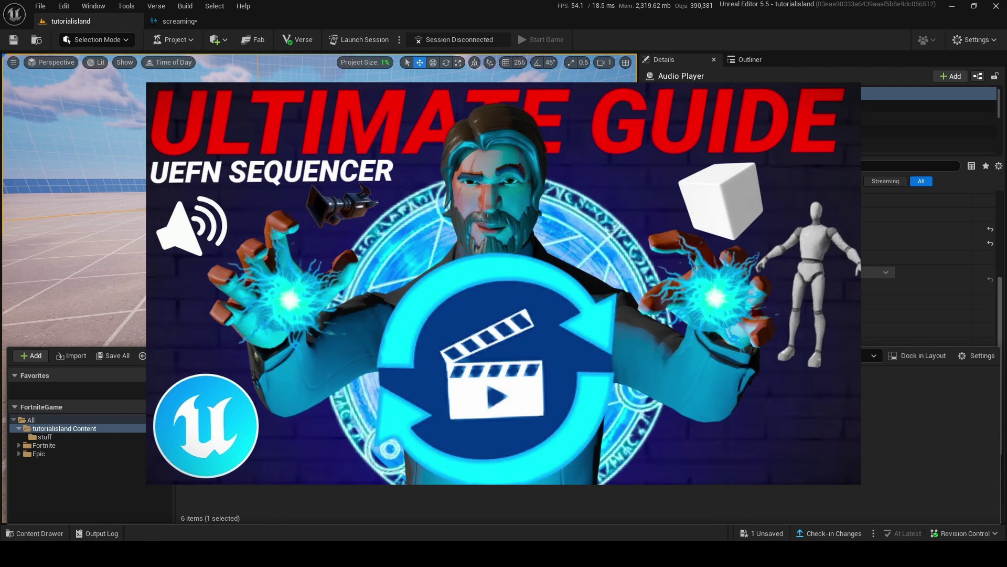
key(BackSpace)
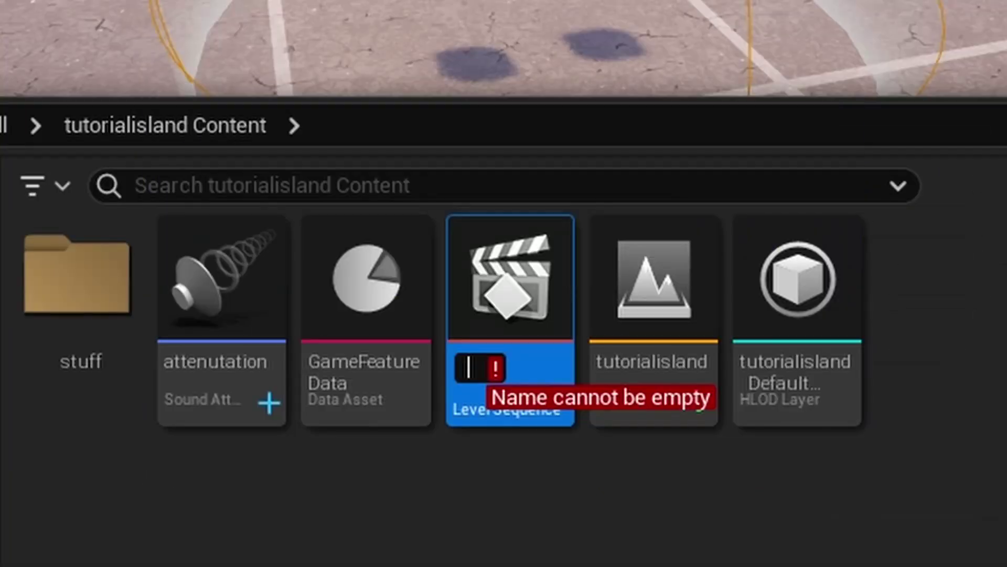
text(audio)
key(Return)
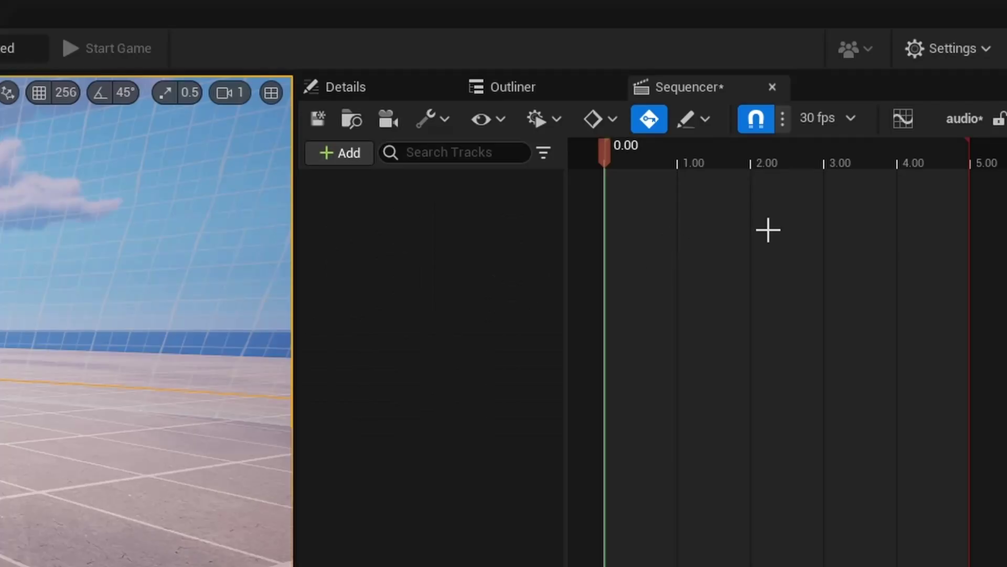
Add an Audio Track to the sequence and place the screaming sound cue on it
click(338, 158)
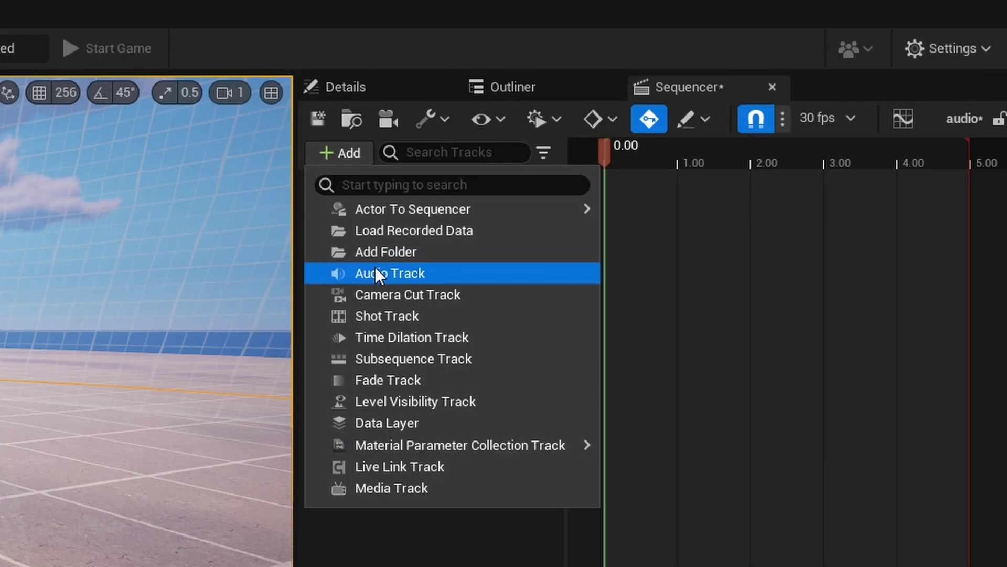
click(351, 273)
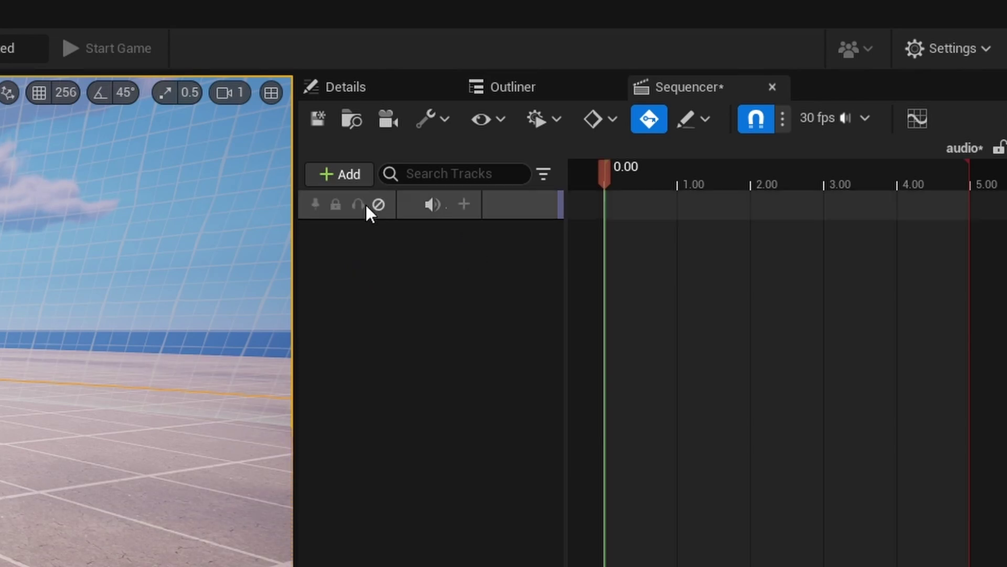
drag(295, 253, 45, 270)
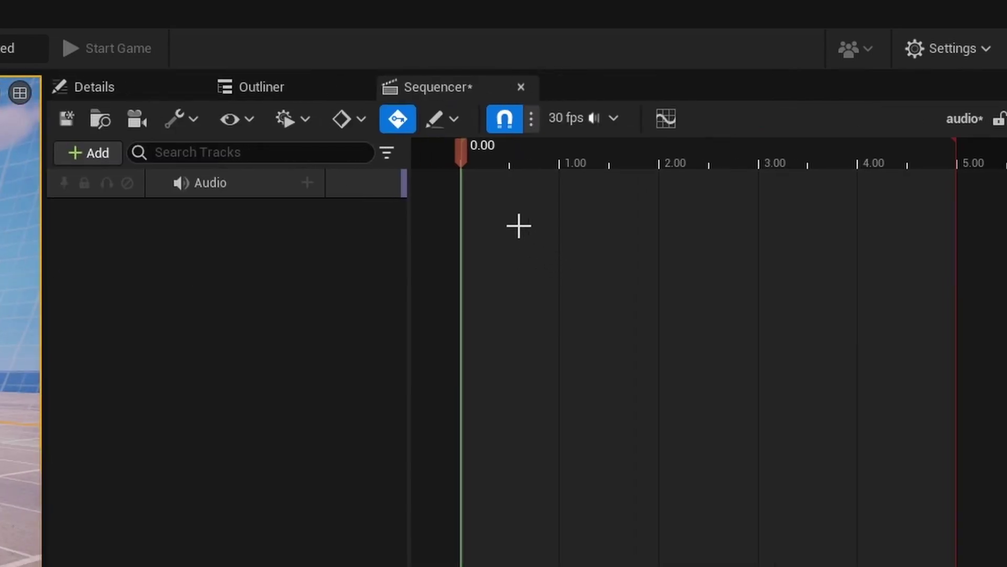
click(307, 183)
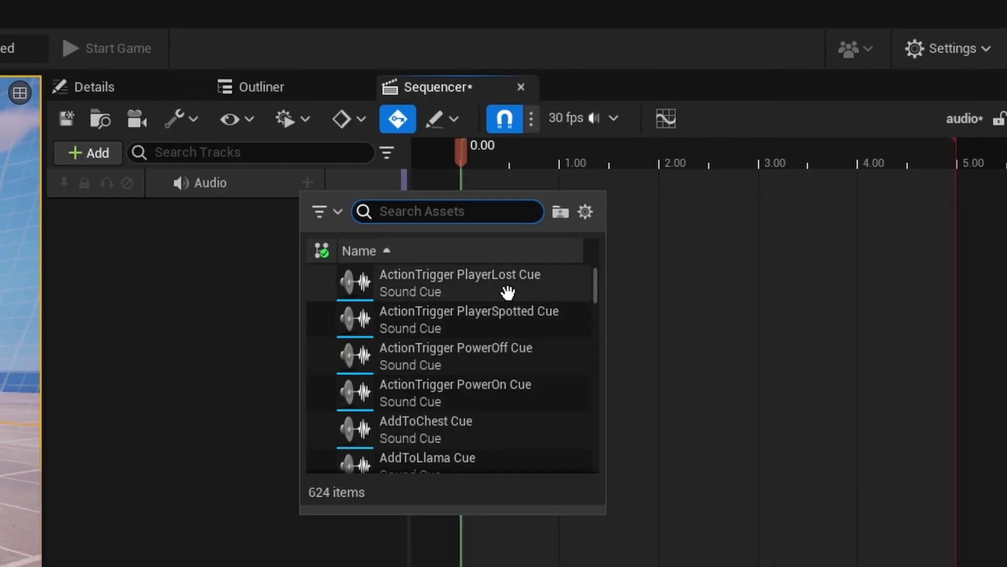
drag(594, 283, 588, 407)
drag(588, 408, 589, 406)
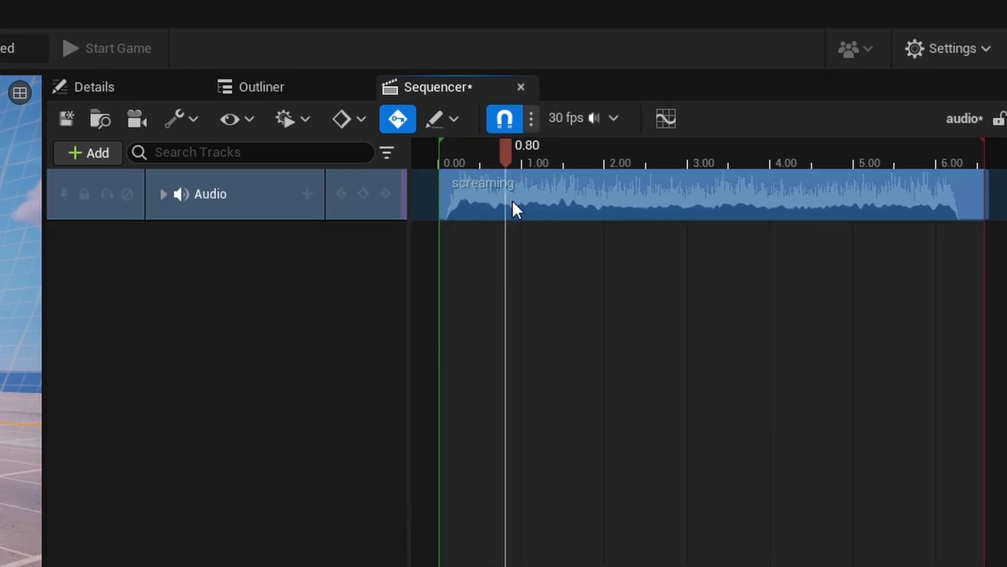
Add an ease-in and an ease-out to the screaming clip and return the playhead to 0.00
key(space)
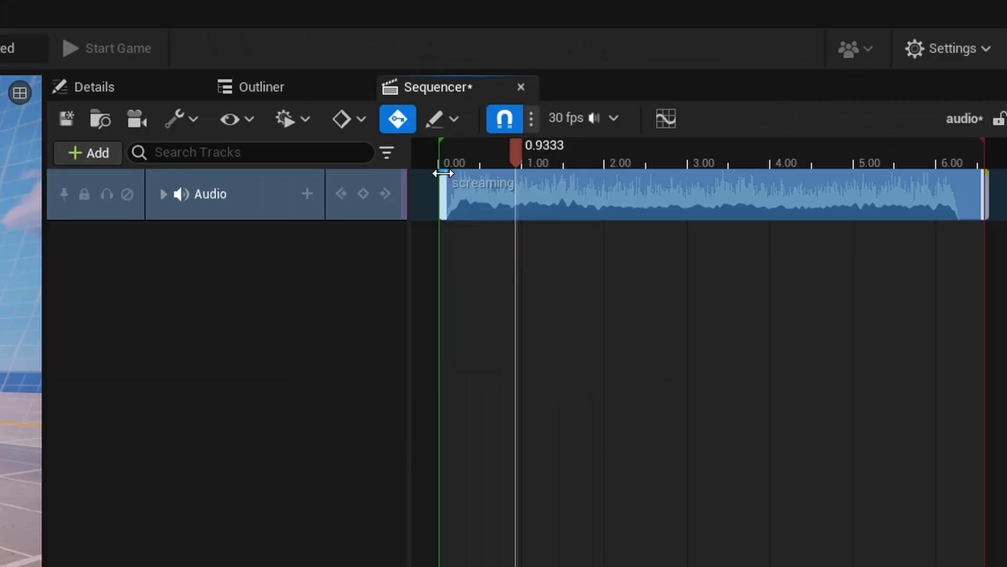
drag(463, 174, 593, 193)
drag(980, 174, 751, 187)
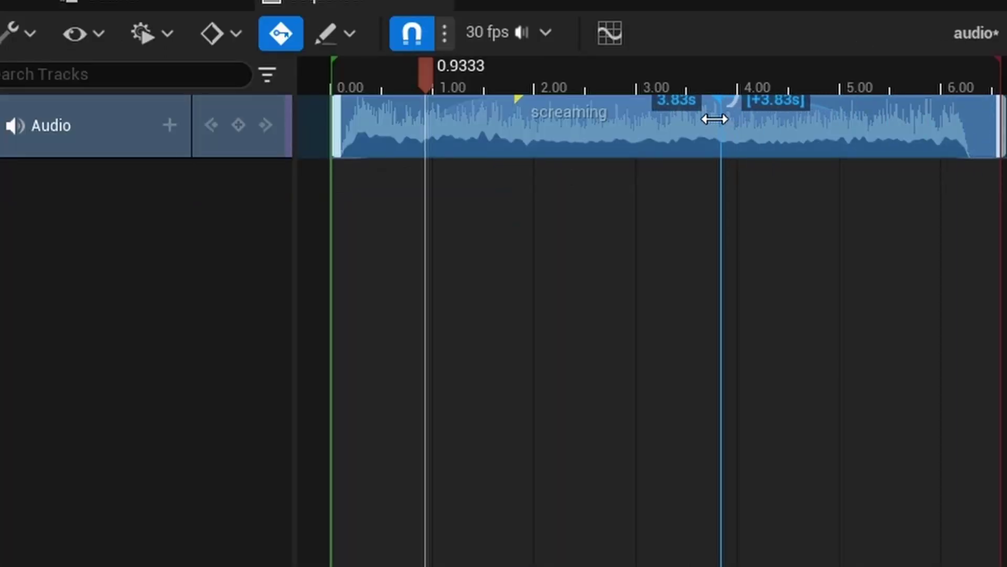
drag(414, 94, 339, 112)
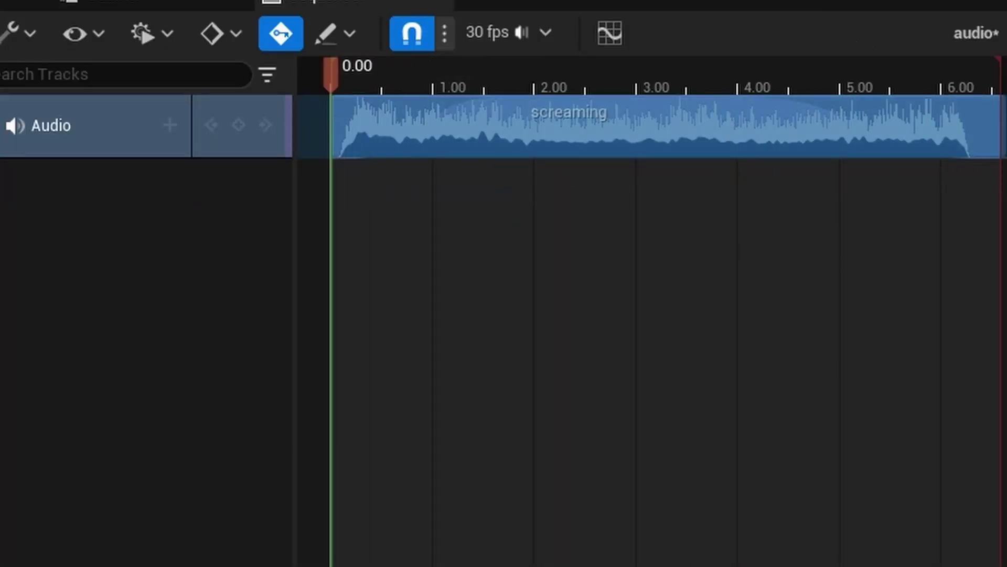
Play the screaming clip in the sequence and look through the stuff and tutorialisland Content folders
key(space)
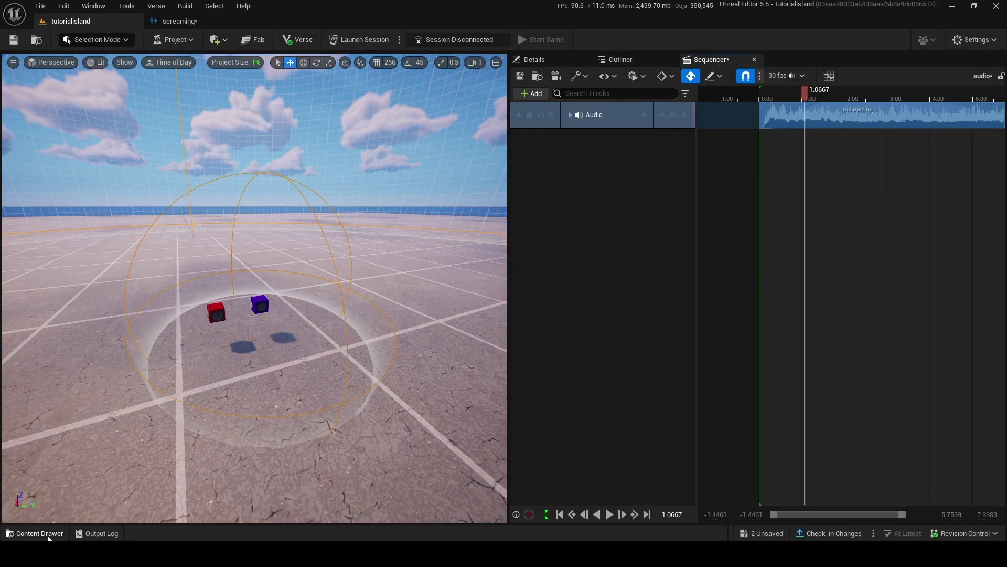
click(40, 533)
click(321, 477)
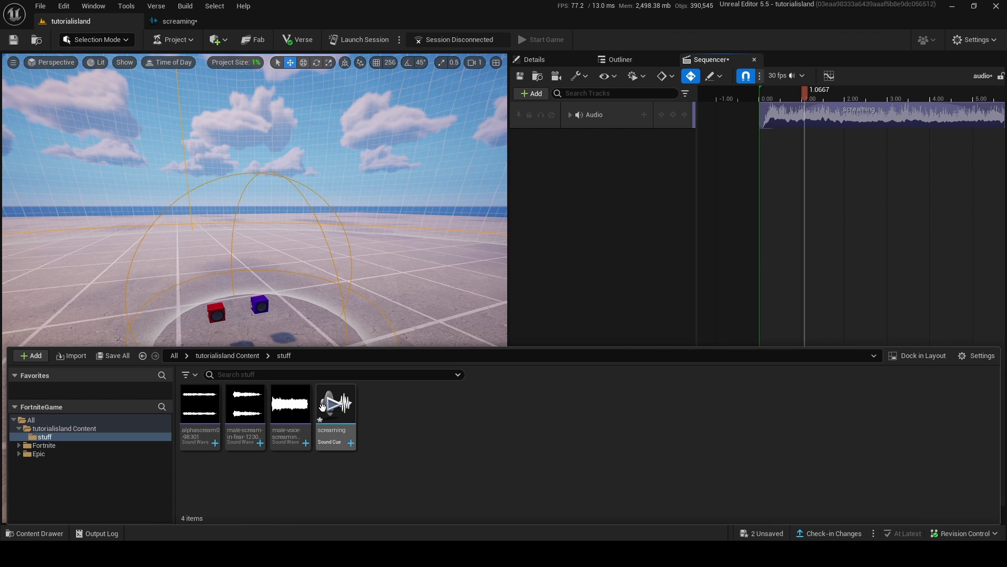
click(103, 431)
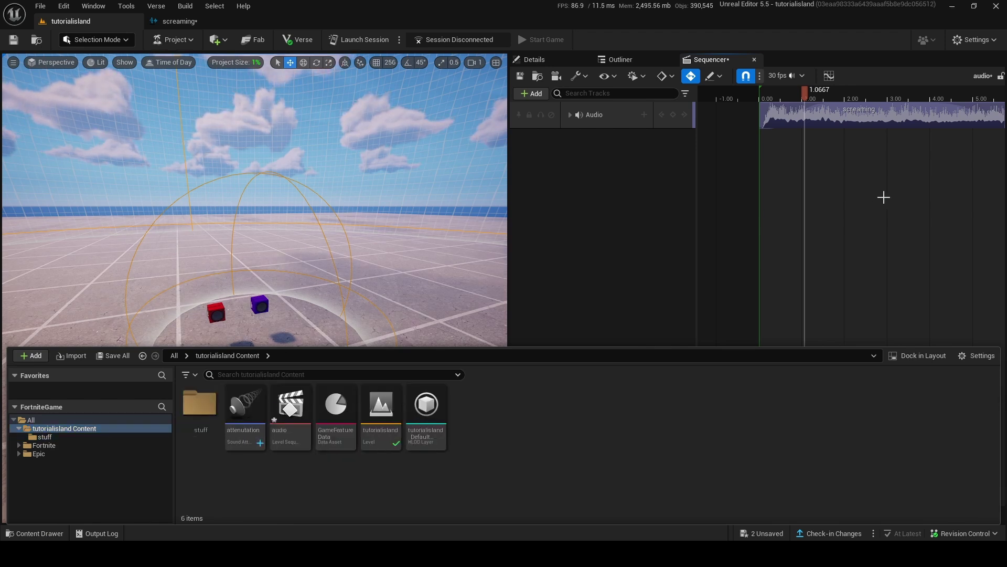
click(884, 197)
Enable Override Attenuation on the screaming clip and assign the attenutation asset as its attenuation settings
right_click(805, 112)
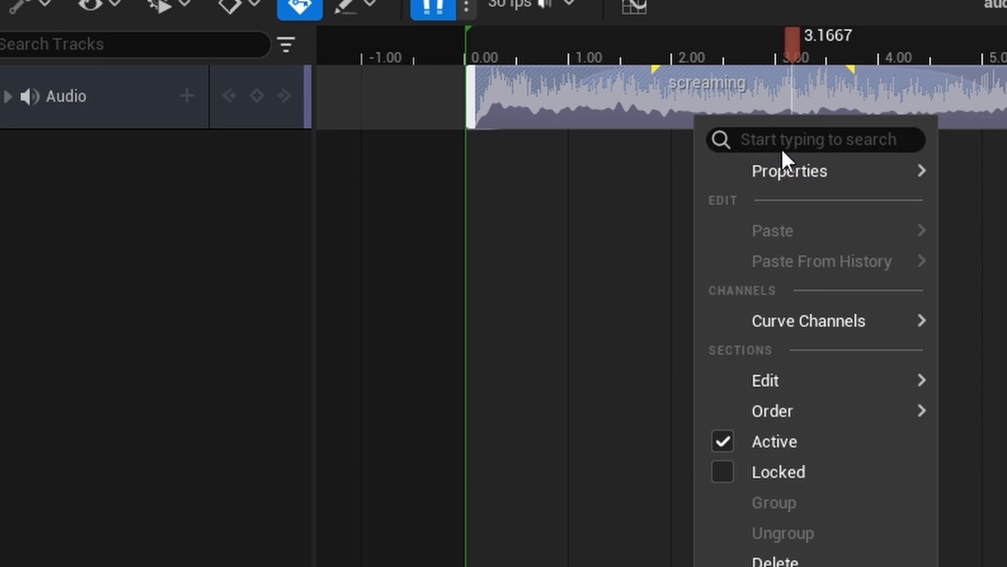
mouse_move(787, 174)
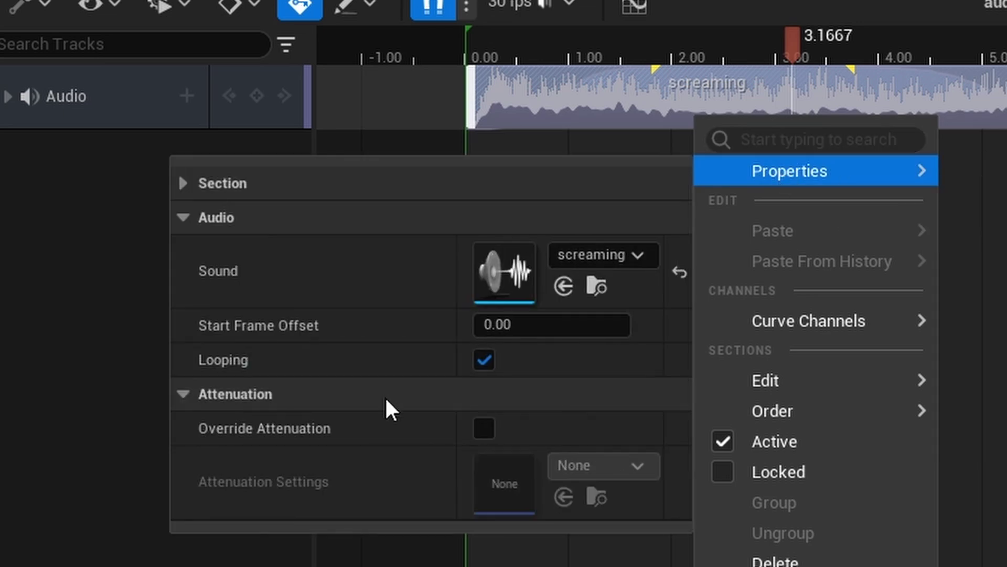
click(485, 429)
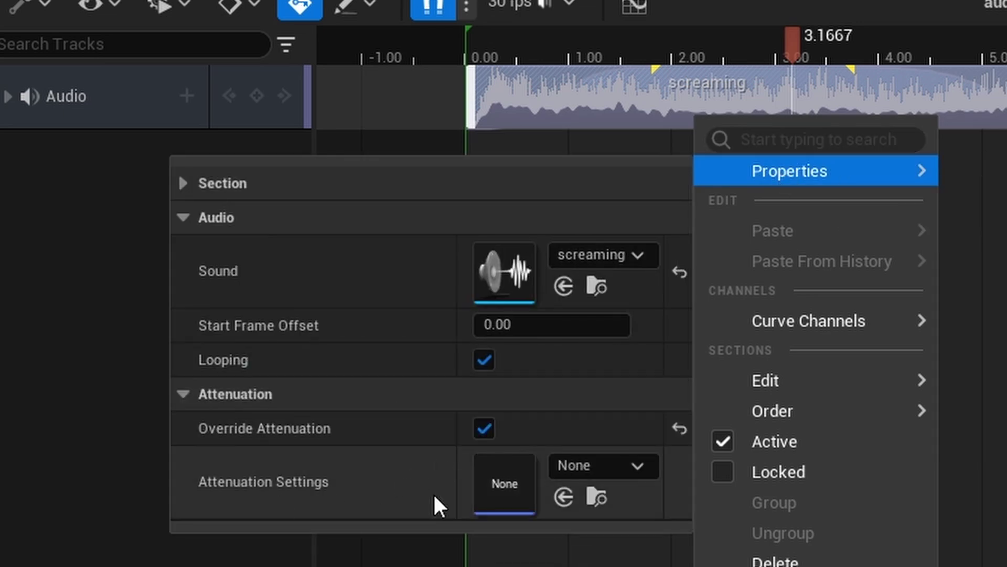
click(578, 463)
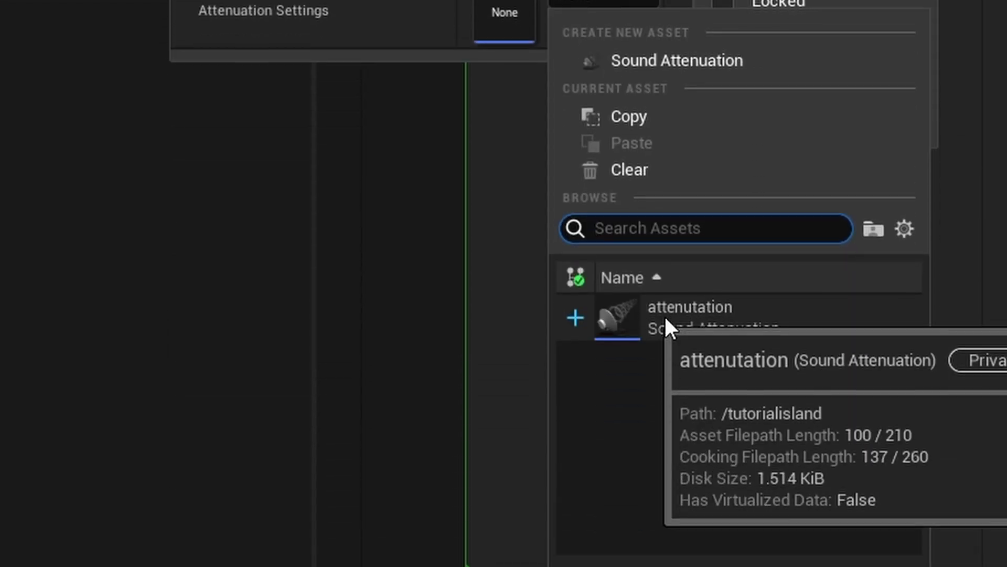
click(650, 322)
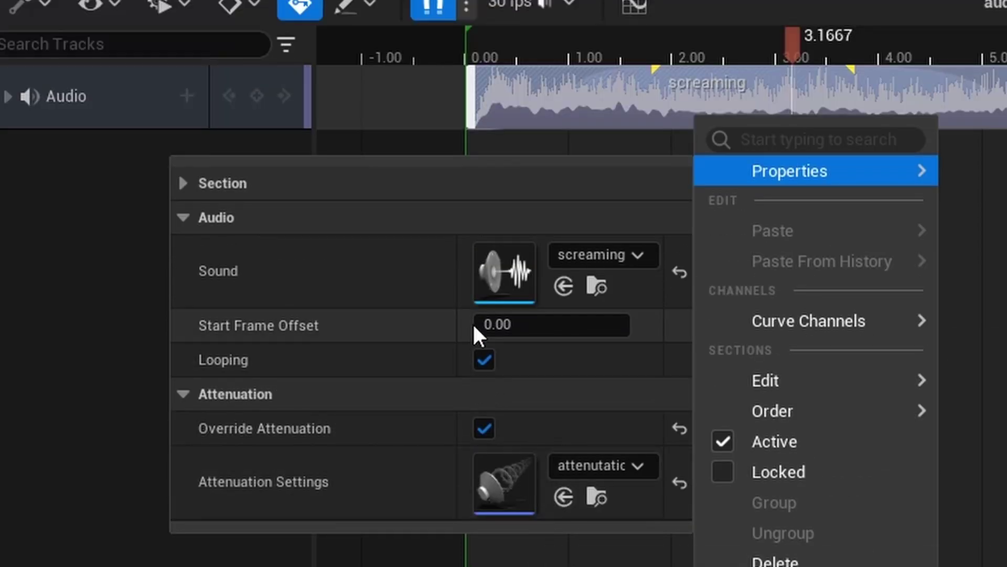
click(479, 365)
click(582, 253)
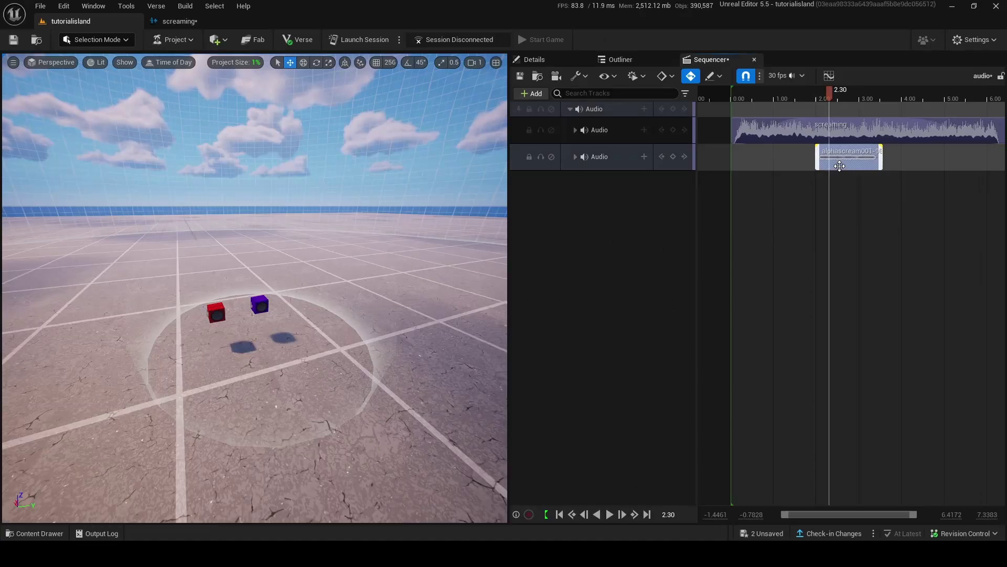
Delete the alphascream001 clip from the audio track, leaving only the screaming clip
right_click(838, 164)
click(884, 353)
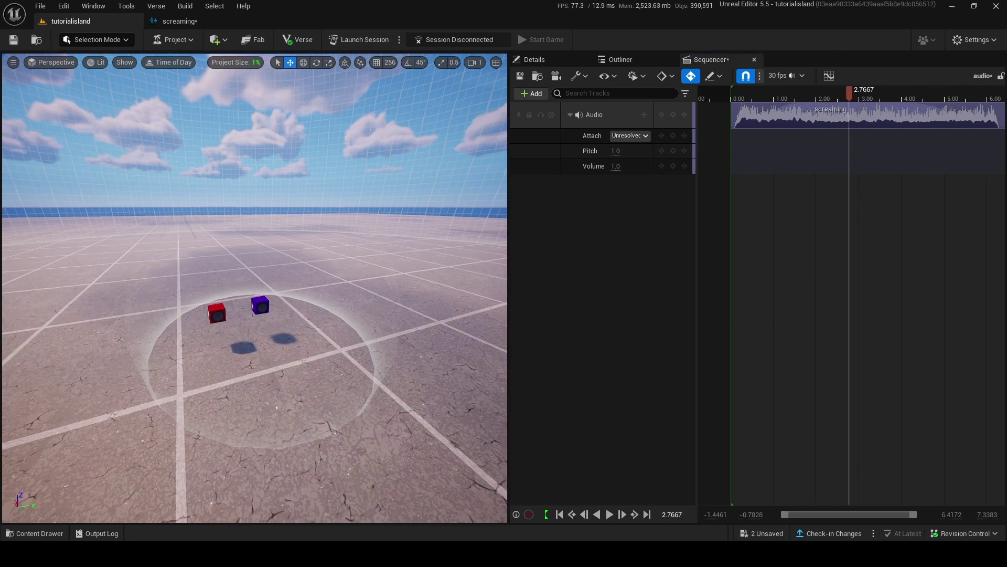
Place a cube shape in an open area of the level and select it
right_drag(315, 273, 173, 236)
right_drag(252, 273, 305, 307)
right_drag(225, 258, 218, 265)
click(216, 40)
mouse_move(246, 103)
click(336, 105)
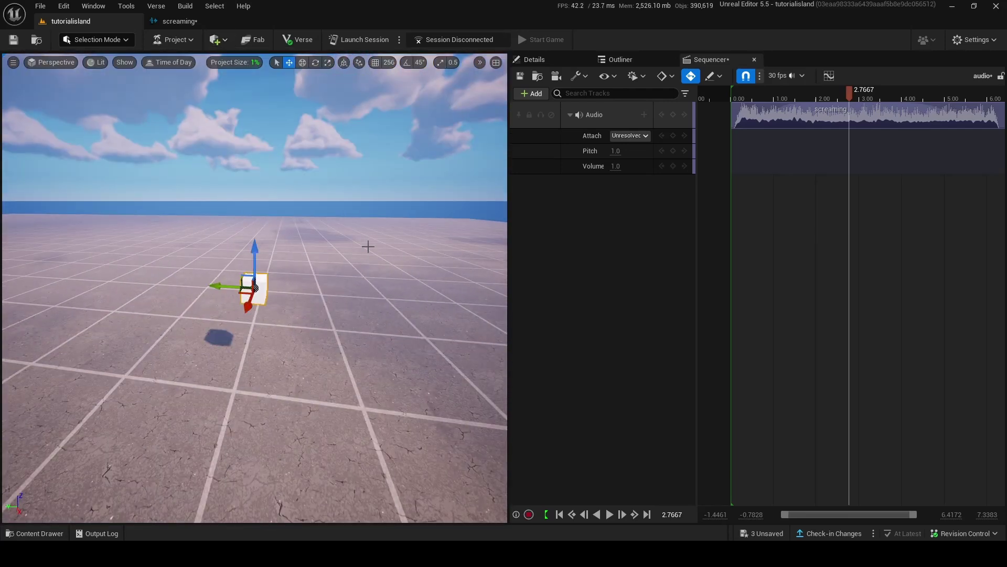
click(231, 319)
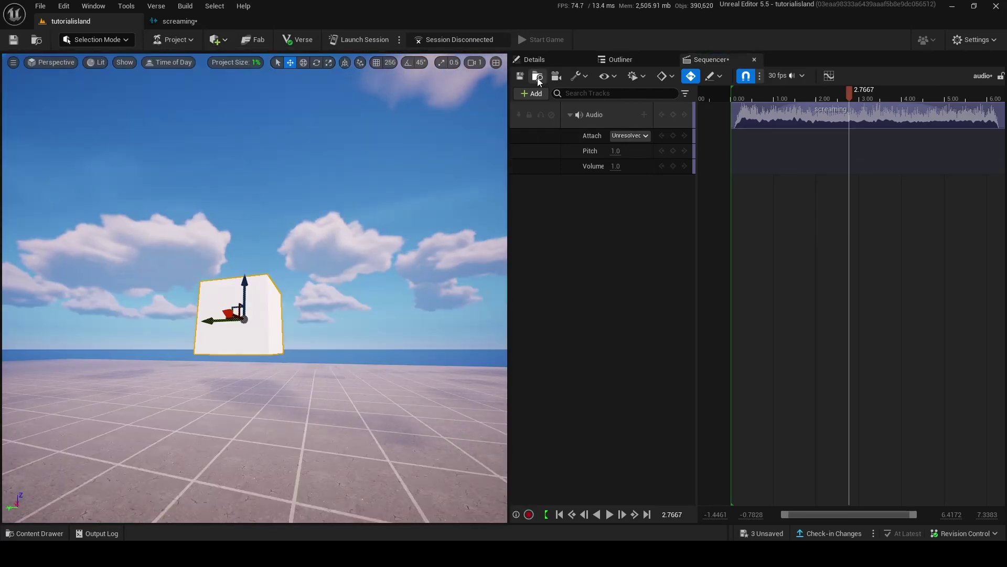
Add the selected cube to the sequence and attach the screaming audio track to it
click(539, 92)
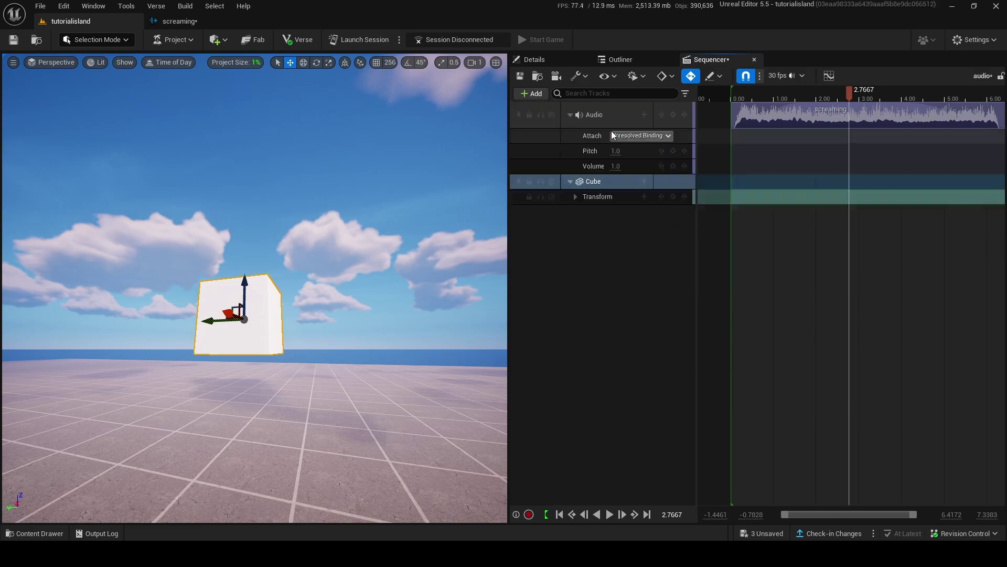
click(635, 136)
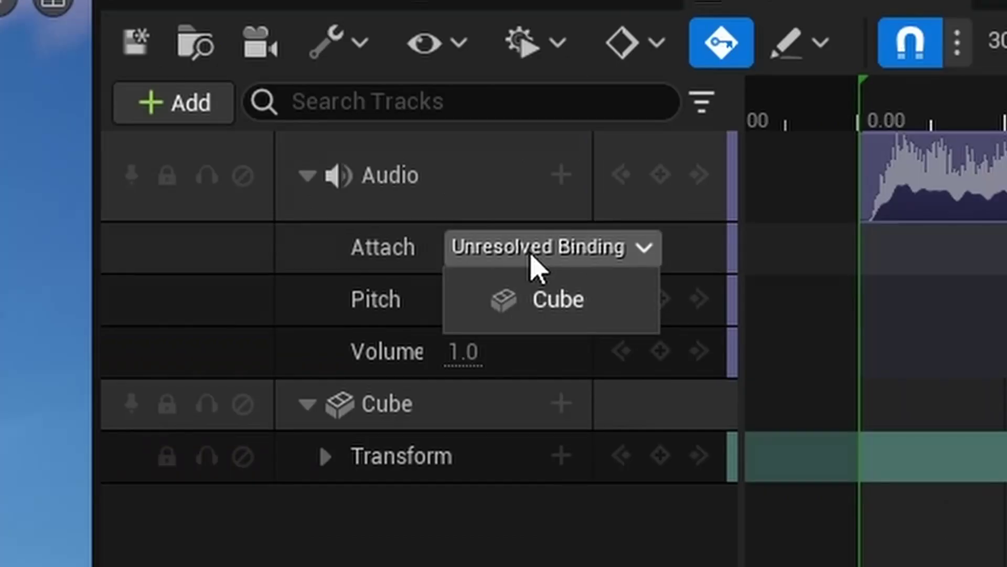
click(534, 307)
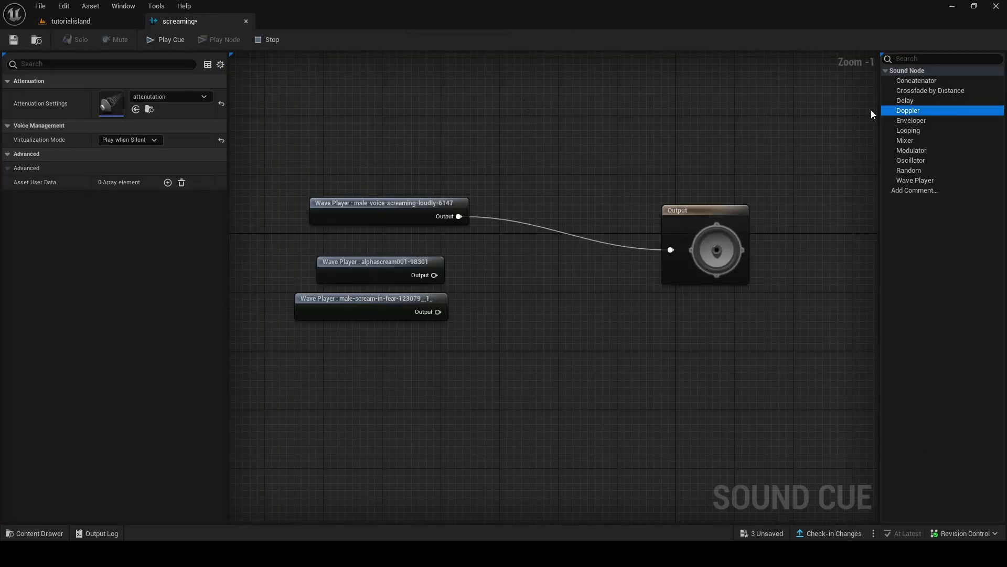
Insert a Doppler node between the male-voice-screaming-loudly-6147 wave player and the Output, save the cue, and return to the level
drag(873, 114, 525, 163)
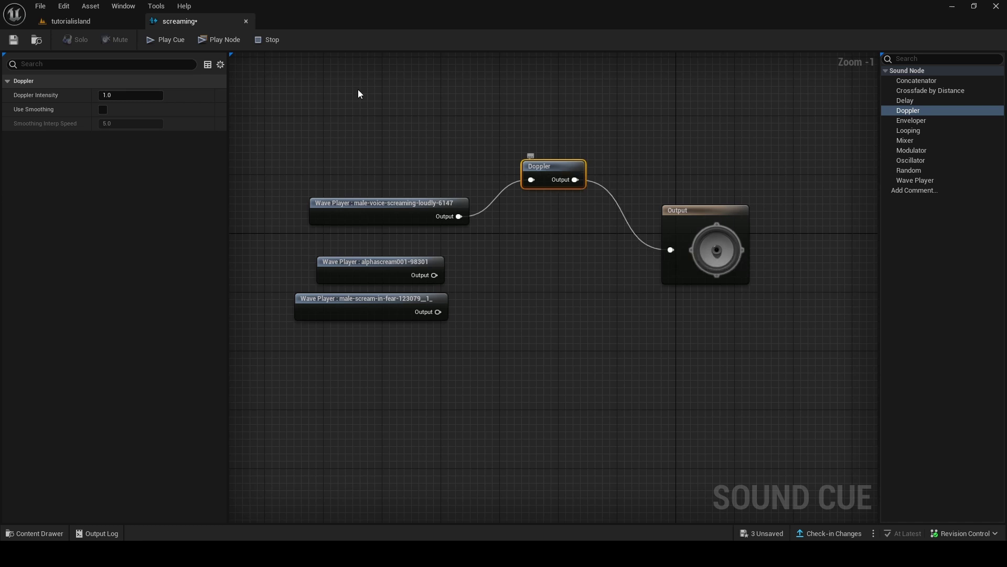
click(13, 40)
click(89, 24)
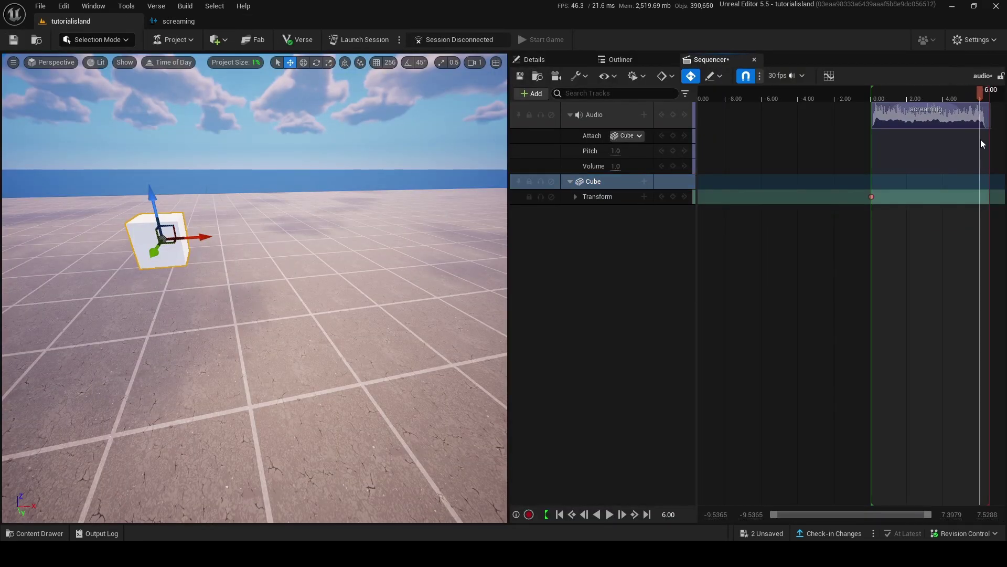
Key the cube at a different position at 6.10 and play the sequence to preview the moving sound
drag(981, 141, 983, 140)
right_drag(293, 220, 294, 194)
drag(159, 275, 168, 239)
right_drag(252, 262, 263, 236)
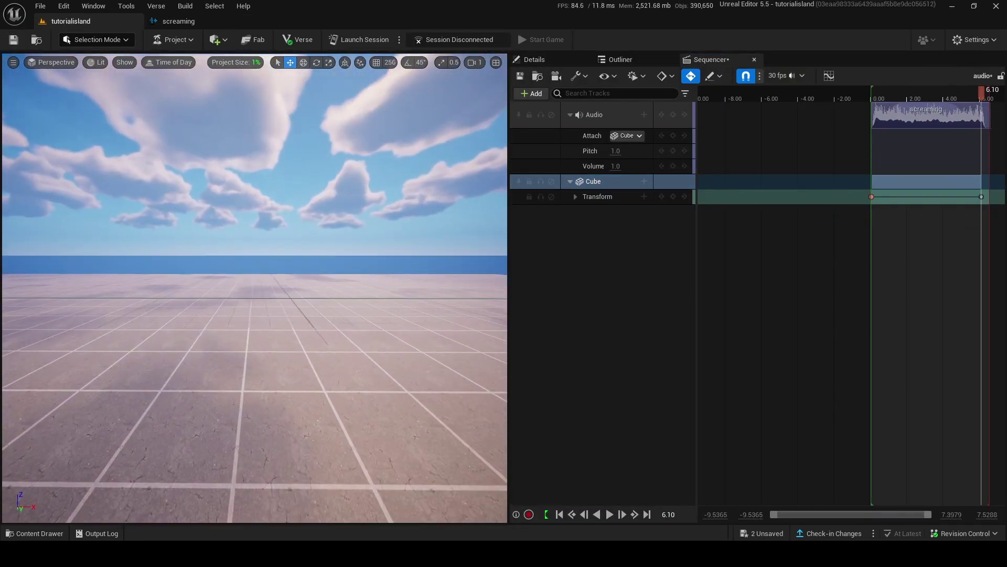
click(609, 514)
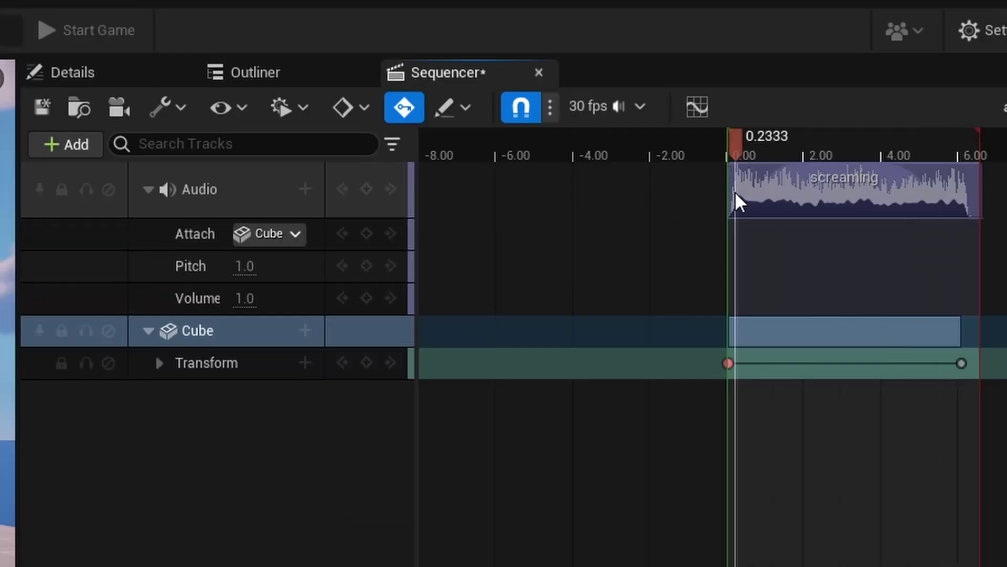
Key the audio track's pitch at 1.0 at 0.00 and at 0.1 at 2.5333
drag(736, 194, 734, 197)
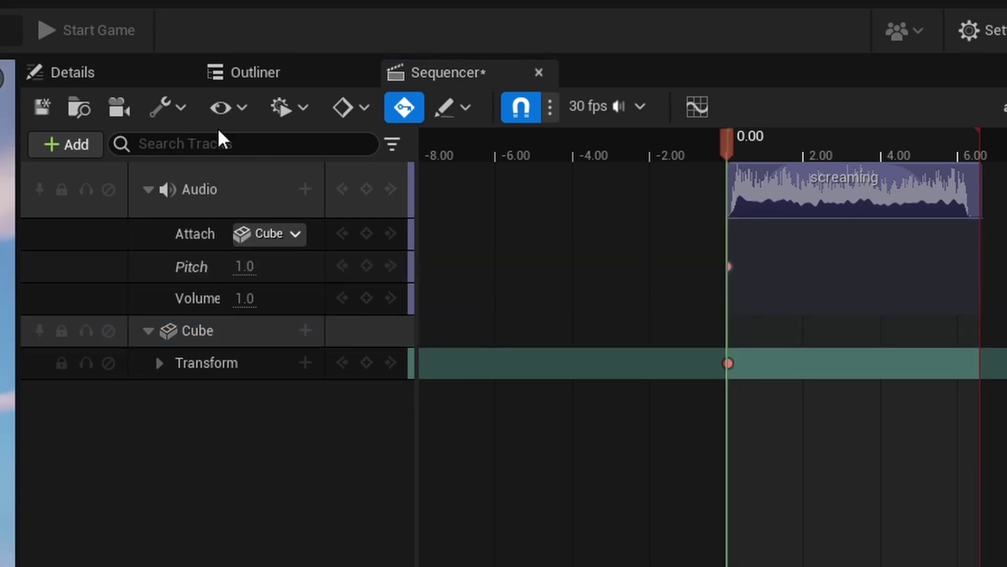
drag(819, 193, 824, 195)
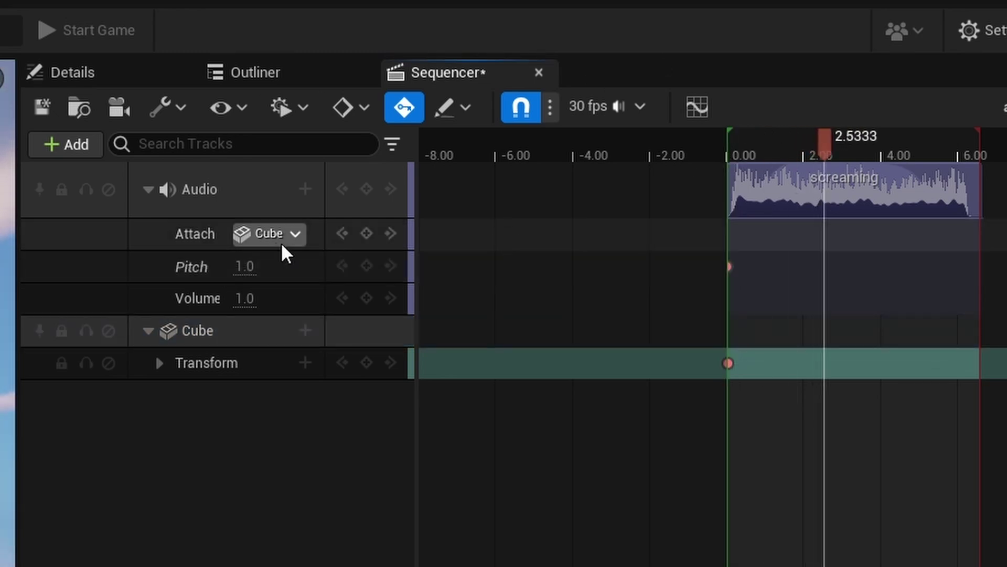
click(263, 267)
text(0.1)
key(Return)
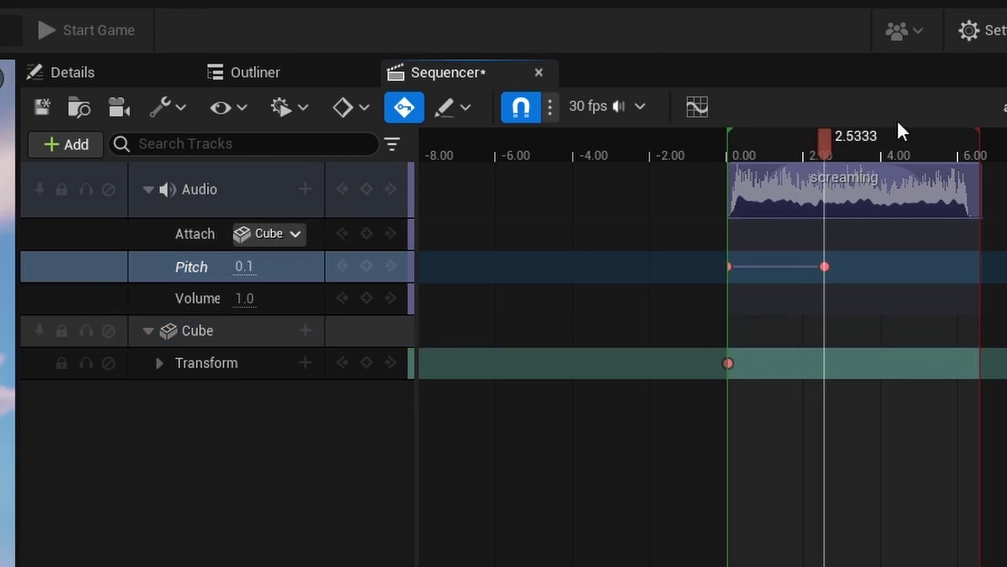
Key the pitch at 1 at about 6.00 and play the sequence from the start
drag(821, 142, 960, 184)
click(263, 268)
text(1)
key(Return)
drag(958, 147, 720, 195)
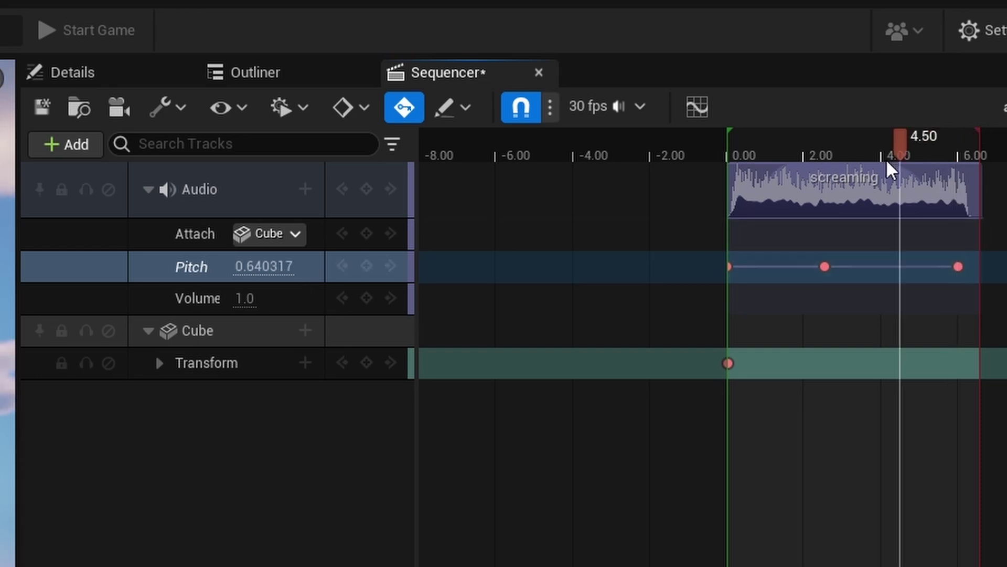
key(space)
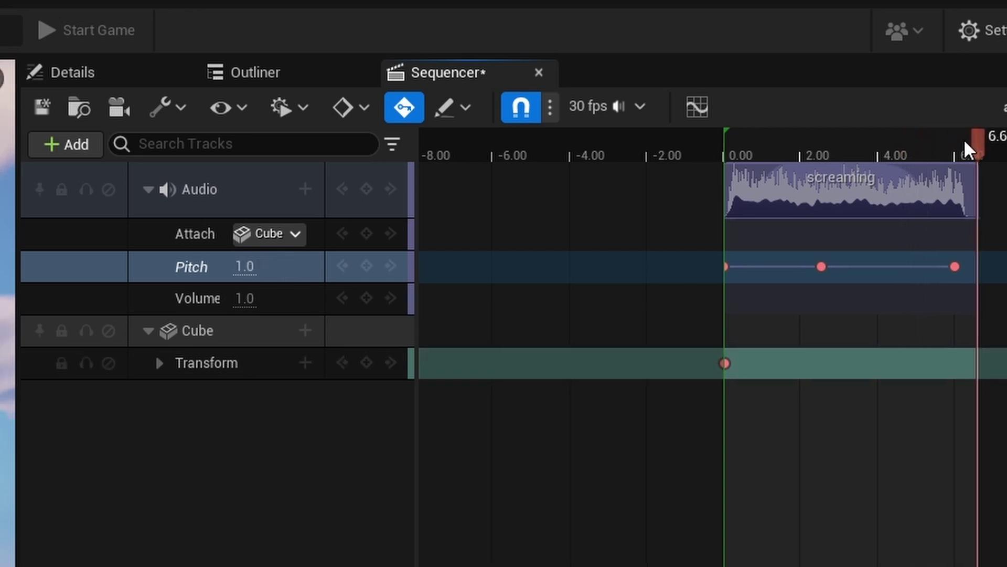
Key the audio track's volume at 1.0 at 0.0667 and at 0.5 at 2.5333
drag(866, 157, 726, 221)
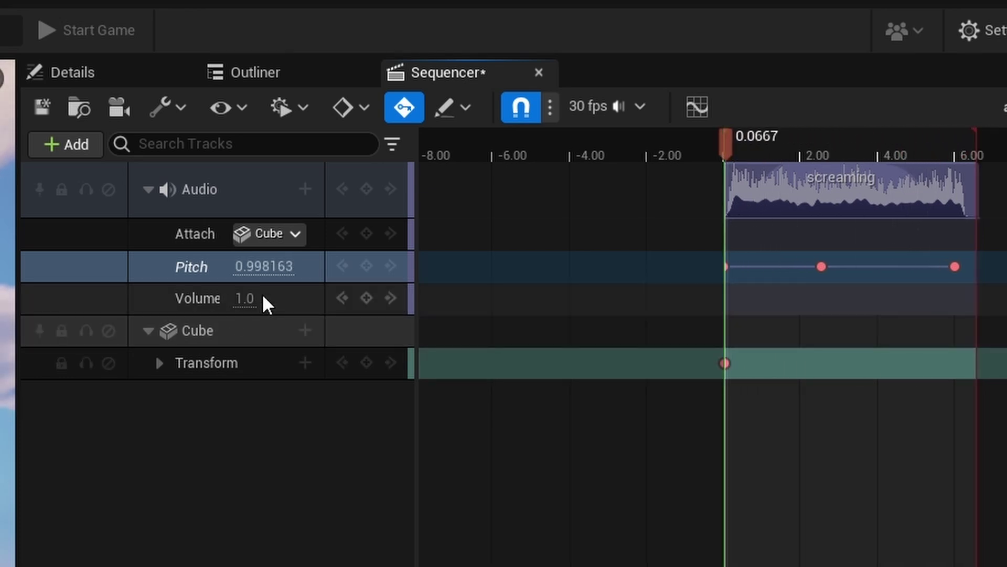
click(368, 297)
drag(769, 154, 821, 184)
click(231, 302)
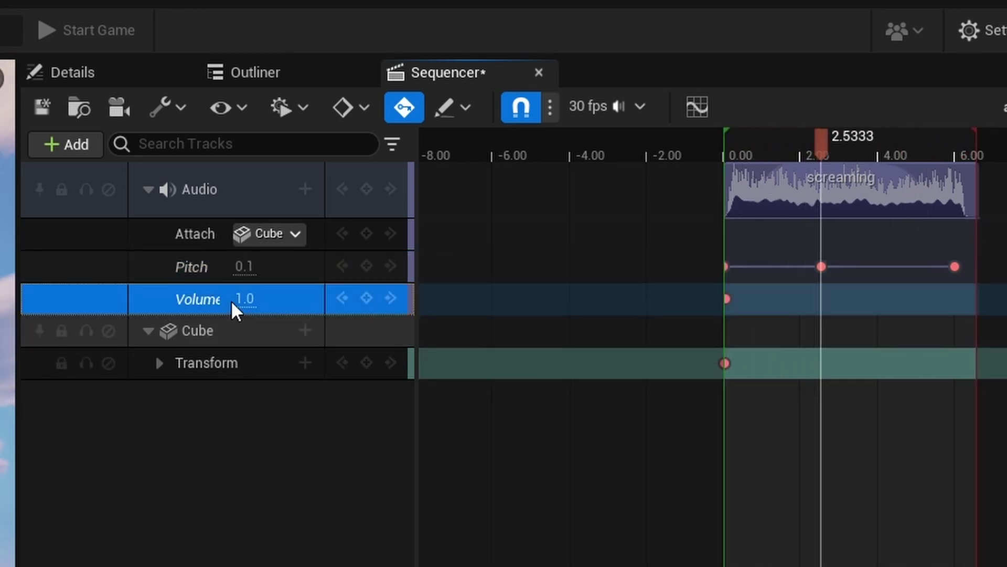
click(232, 299)
text(0.5)
key(Return)
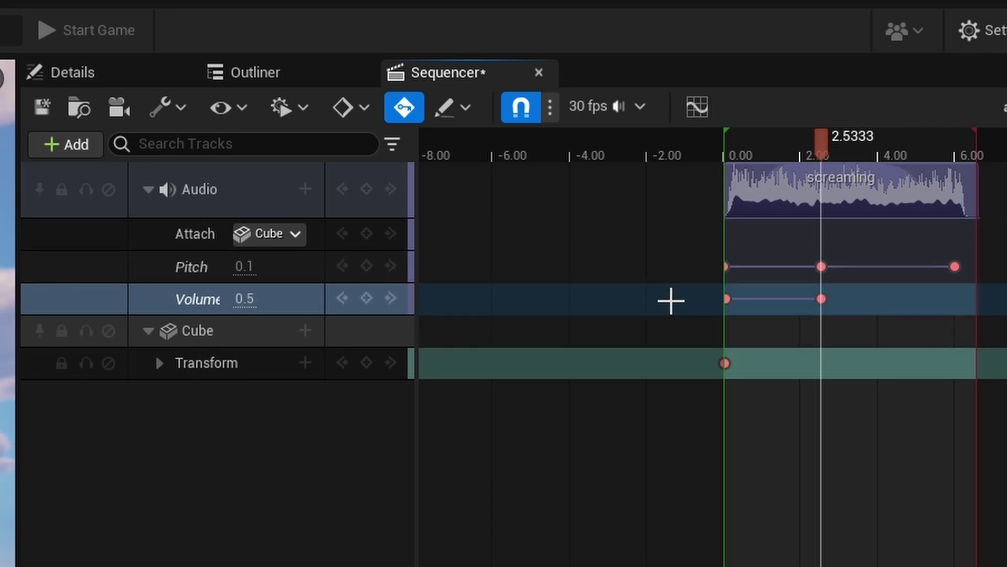
Copy the first volume key to 5.8333 and play the sequence from the start
click(726, 298)
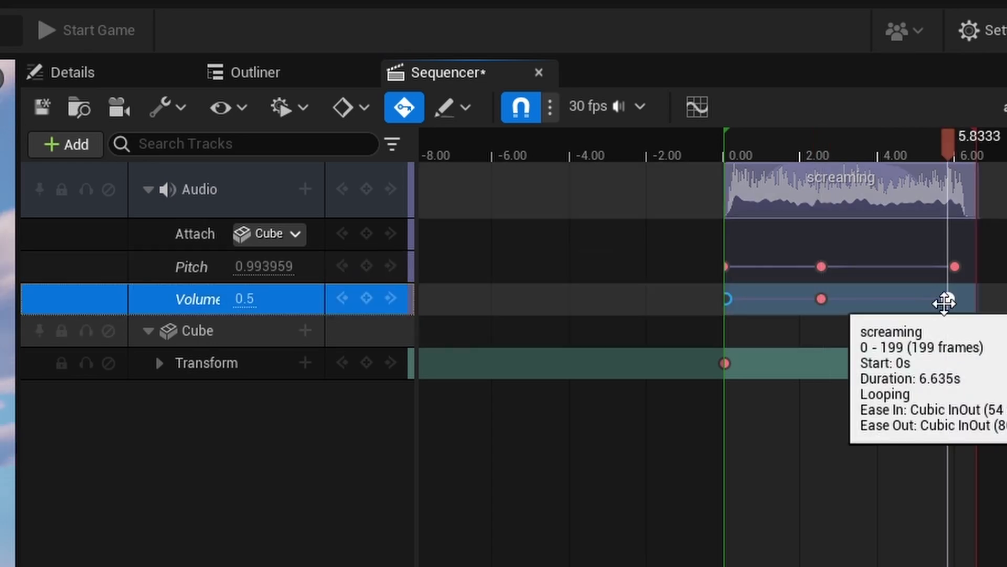
key(ctrl+v)
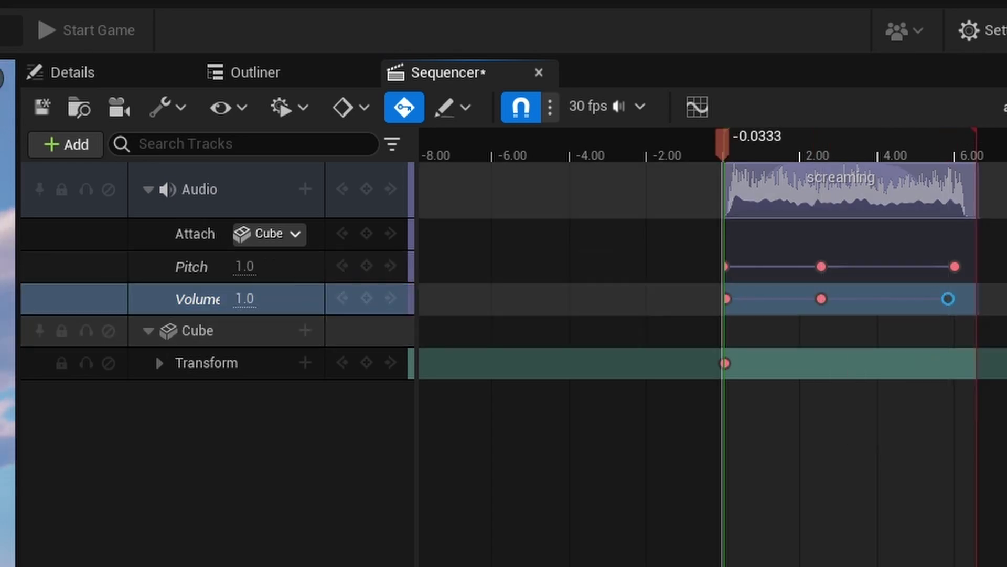
key(space)
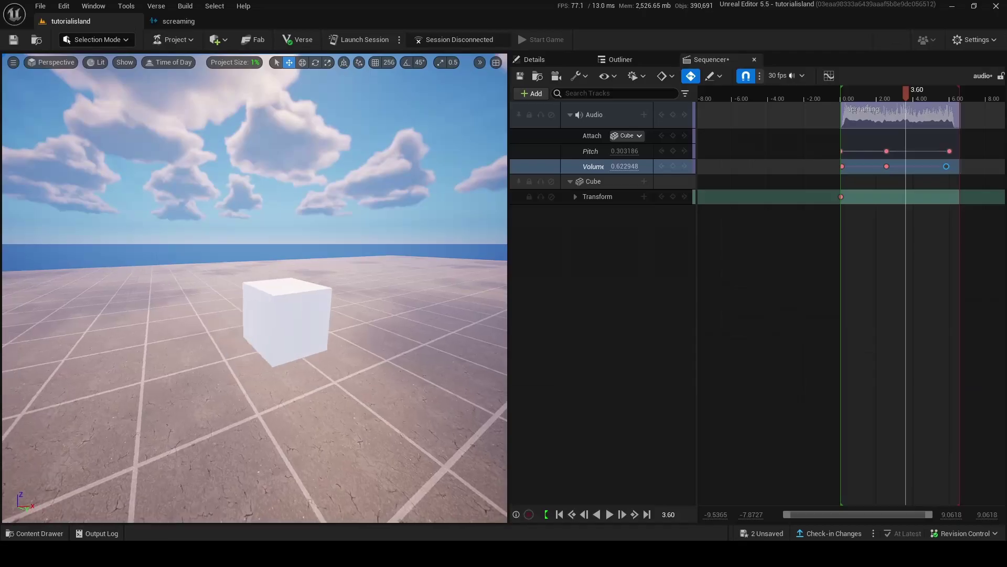
Search the Fortnite content for audio mixer, place the Audio Mixer device in the level, and focus the view on it
right_drag(166, 276, 240, 245)
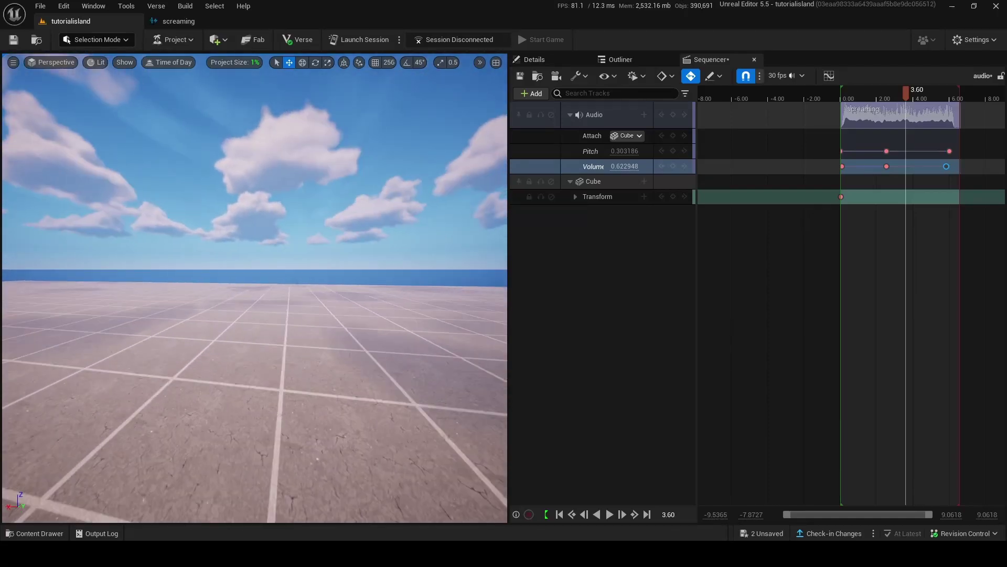
key(ctrl+space)
text(audio mixer)
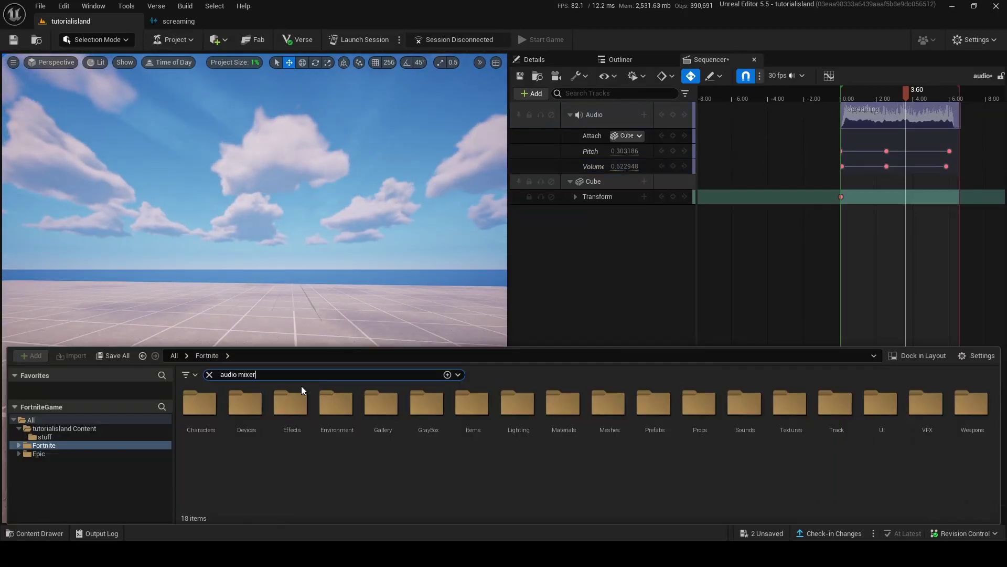
drag(200, 404, 233, 339)
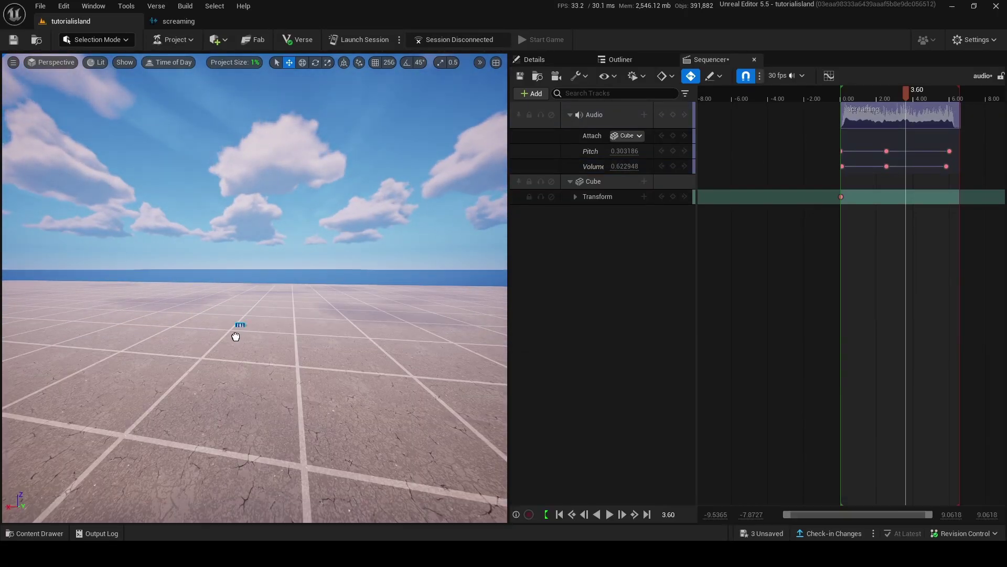
key(f)
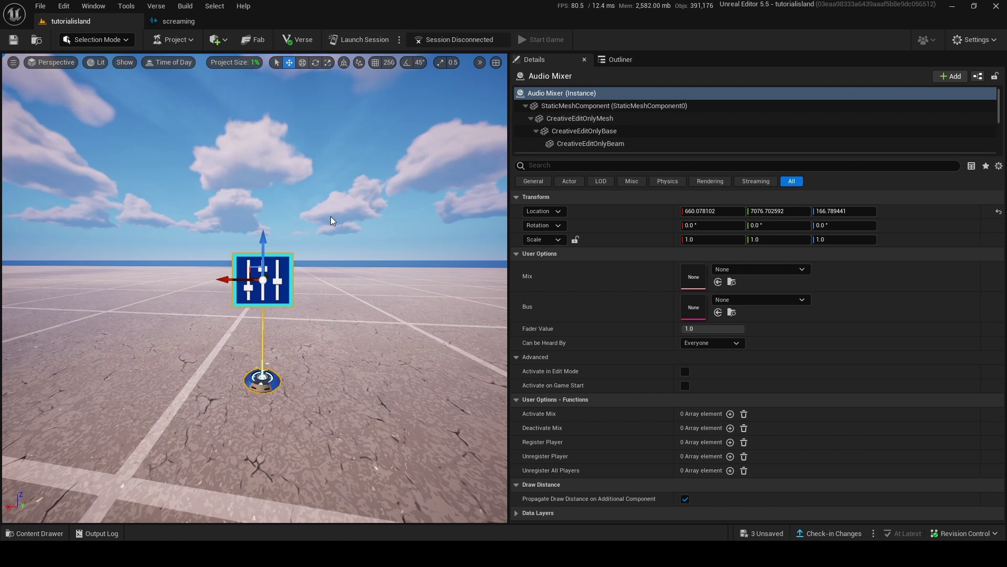
Assign the CB_FortMusic control bus to the Audio Mixer's Bus property
click(733, 303)
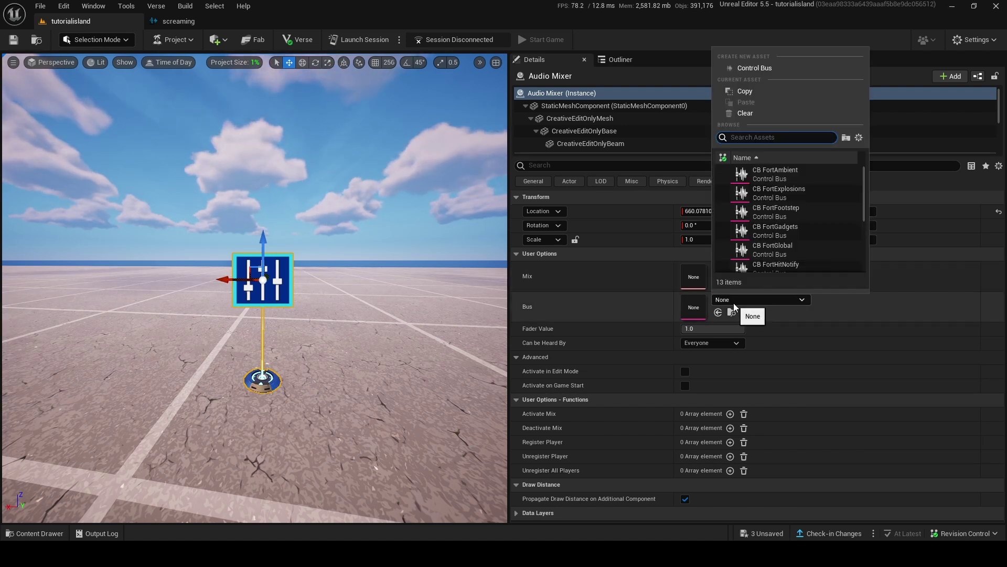
scroll(809, 175, down, 1)
scroll(809, 179, down, 2)
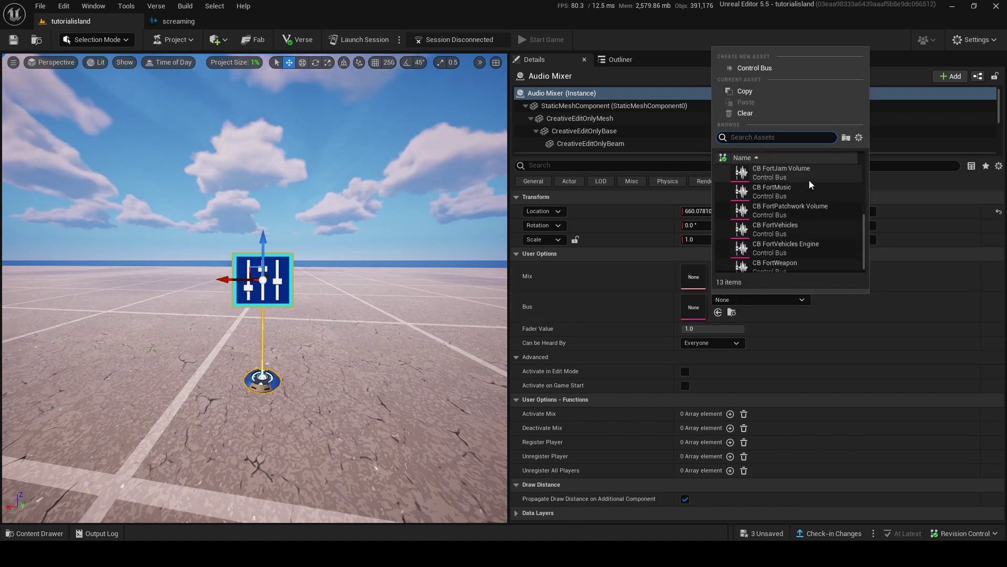
scroll(823, 224, down, 1)
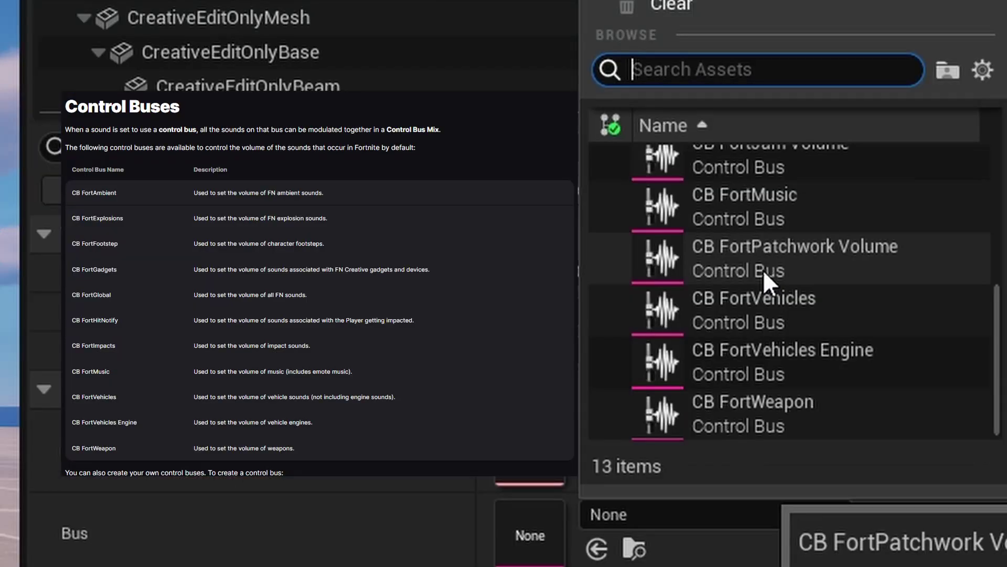
scroll(781, 214, up, 2)
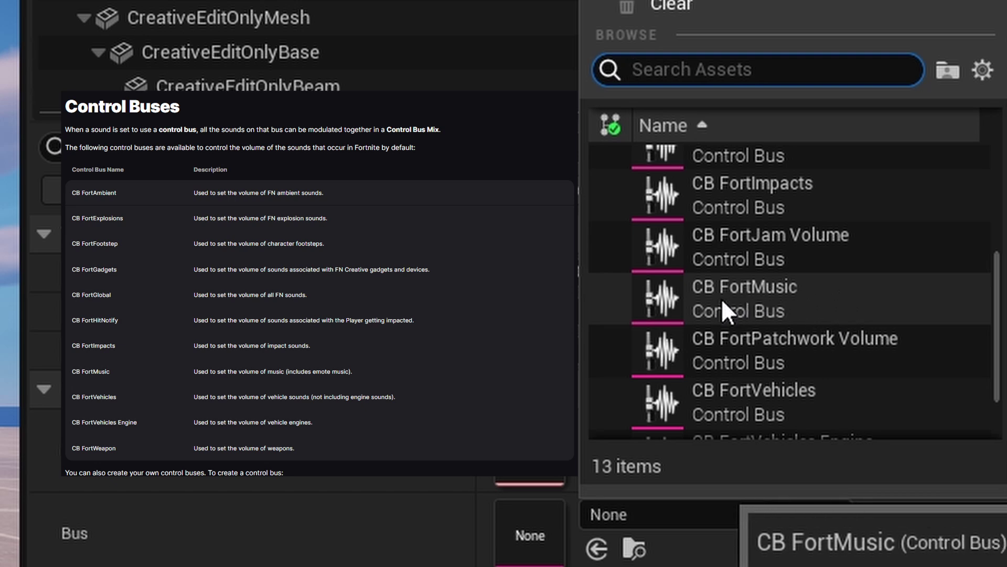
click(832, 295)
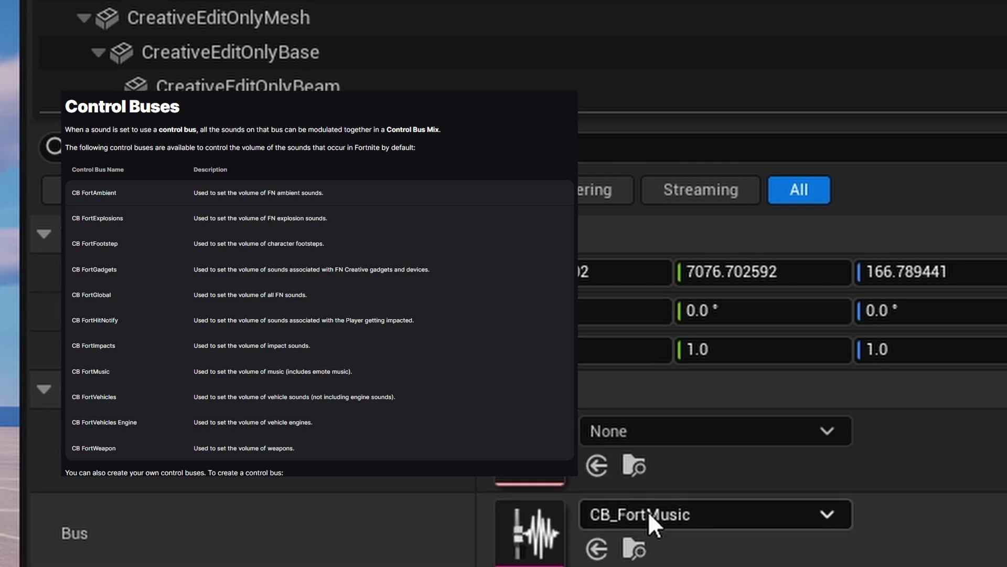
Examine the control buses available for the Audio Mixer, from CB FortAmbient to CB FortWeapon
click(652, 517)
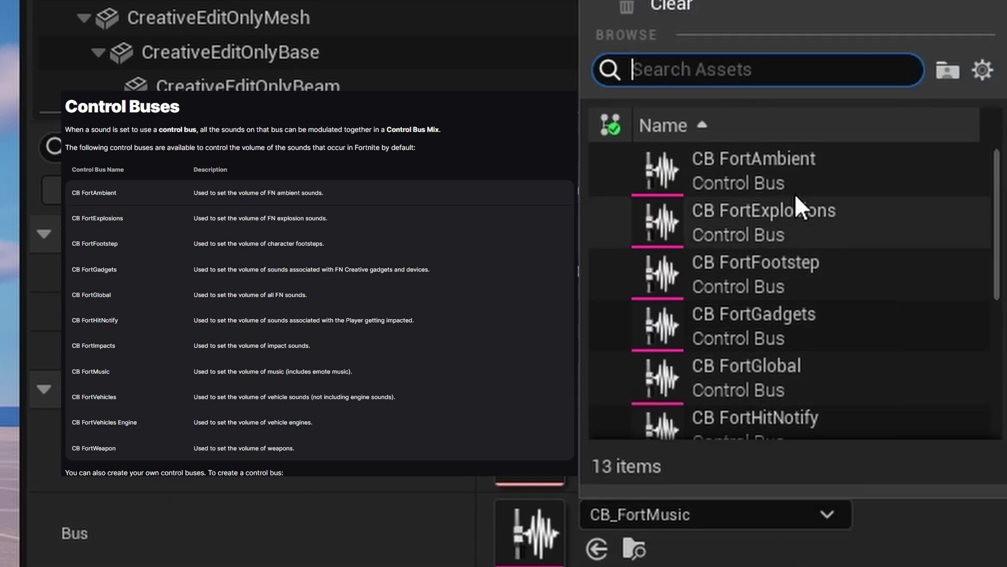
scroll(798, 278, down, 1)
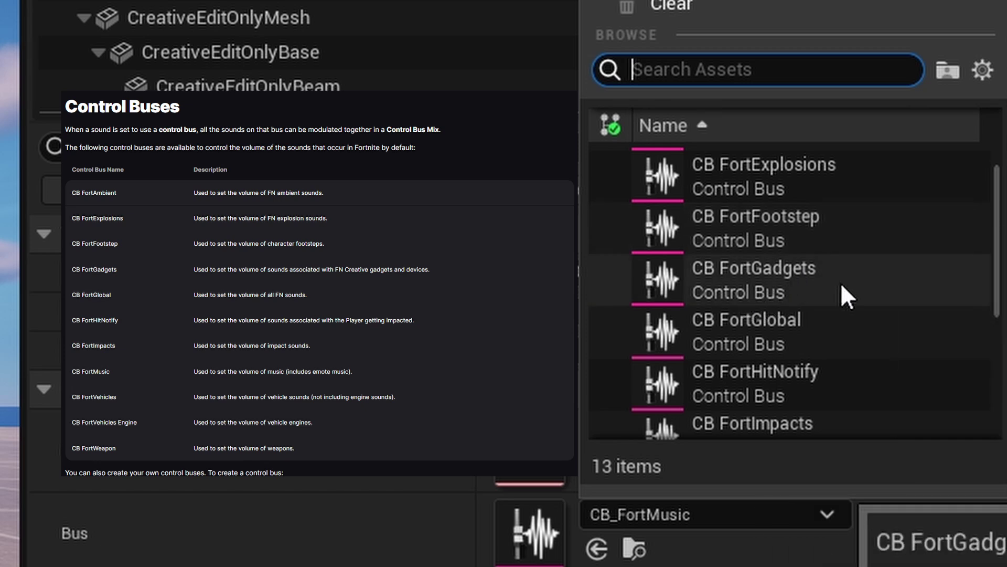
scroll(830, 299, down, 1)
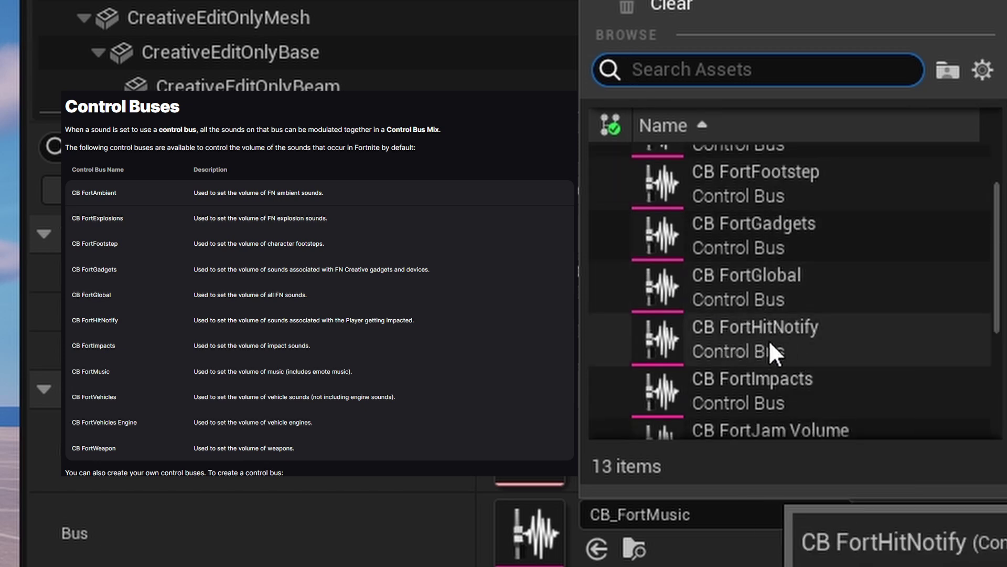
scroll(787, 348, down, 1)
scroll(734, 362, down, 1)
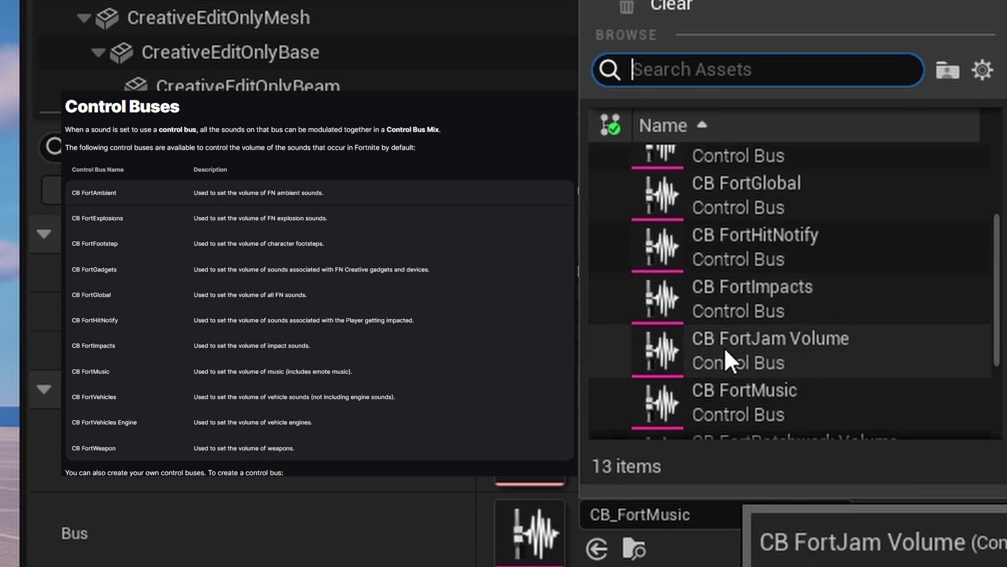
scroll(763, 358, down, 1)
scroll(736, 373, down, 1)
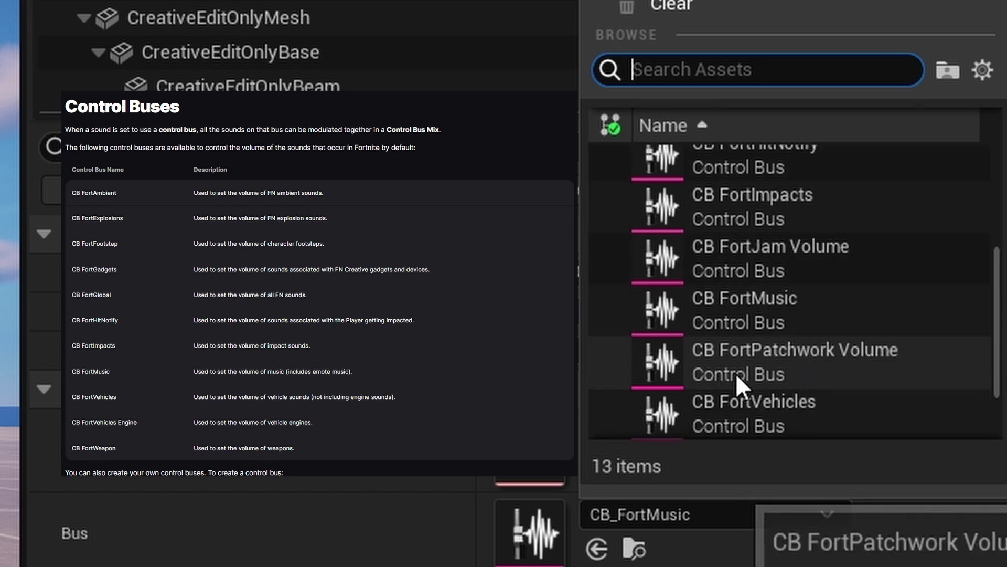
scroll(883, 359, down, 1)
scroll(777, 367, down, 1)
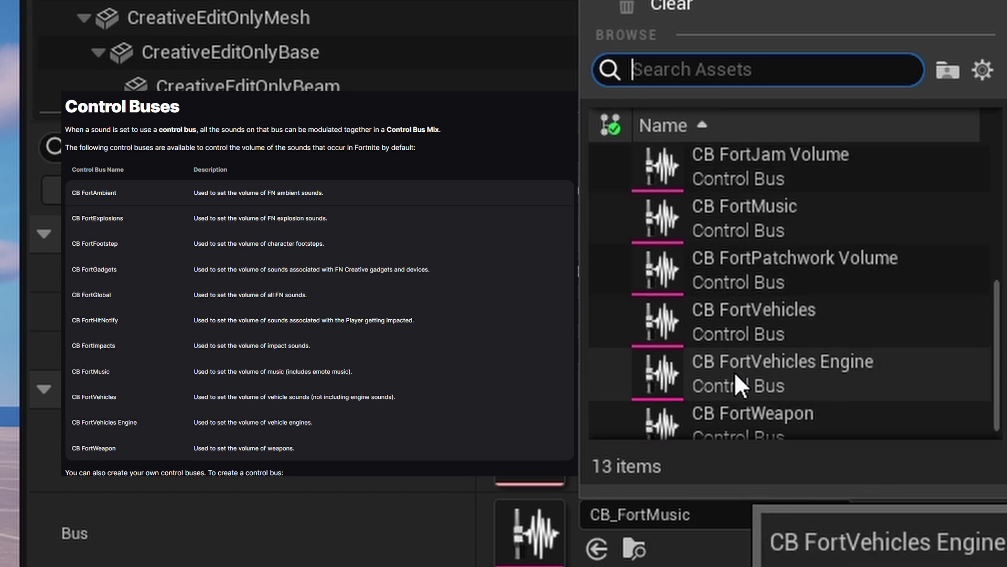
scroll(787, 388, down, 1)
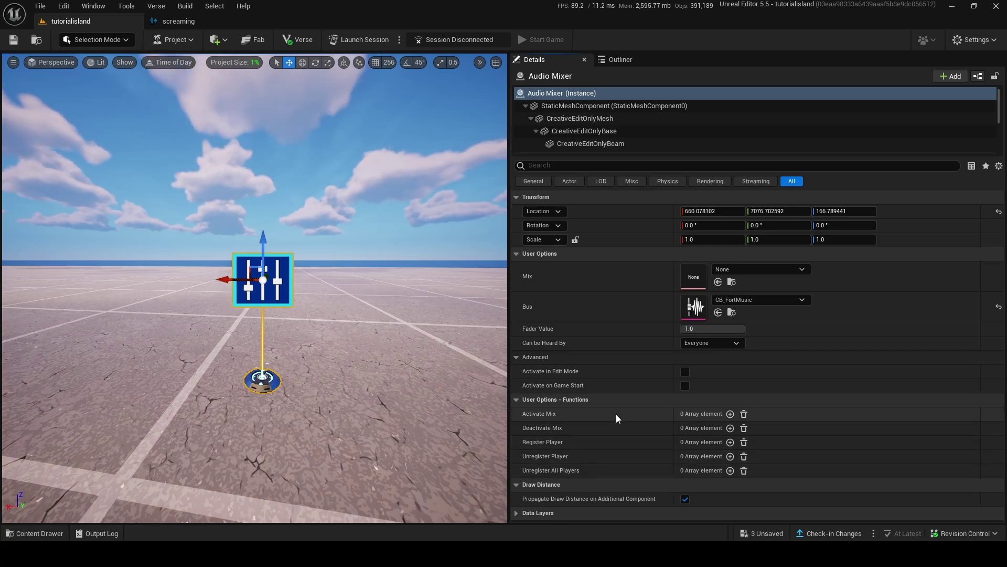
Try Registered Players for the Audio Mixer's Can be Heard By option and settle on Non Registered Players
click(720, 343)
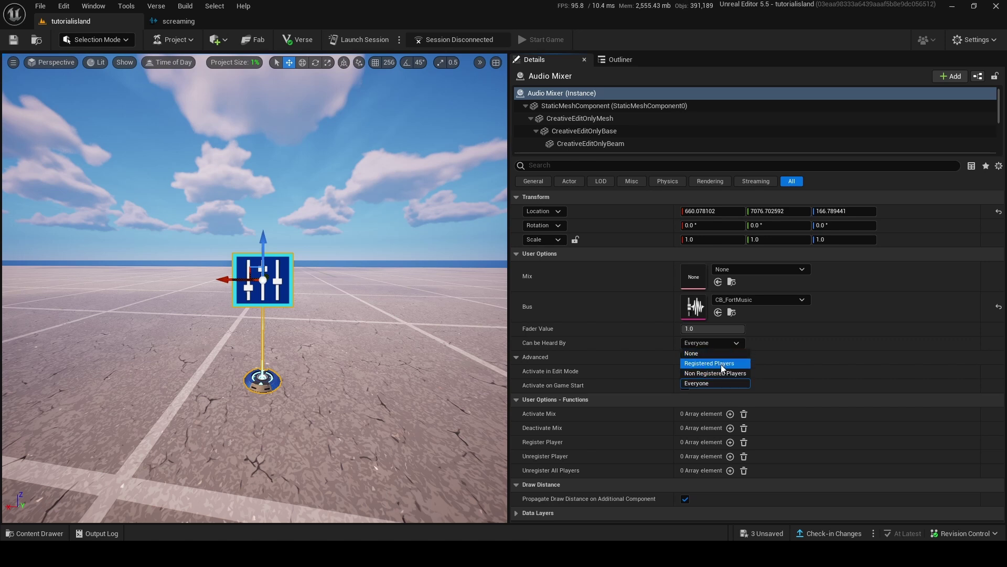
click(721, 365)
click(721, 344)
click(721, 374)
click(720, 345)
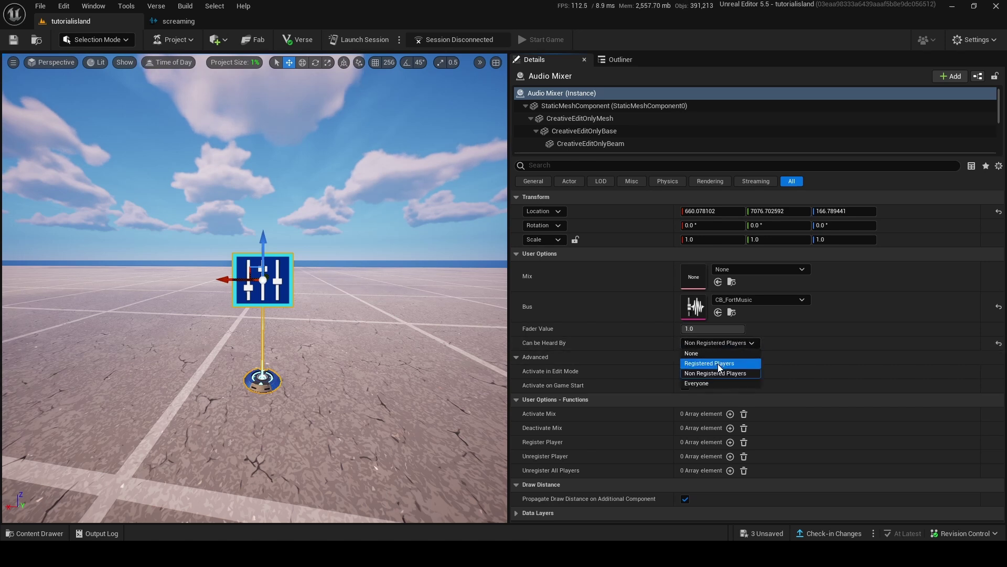
click(717, 365)
click(745, 342)
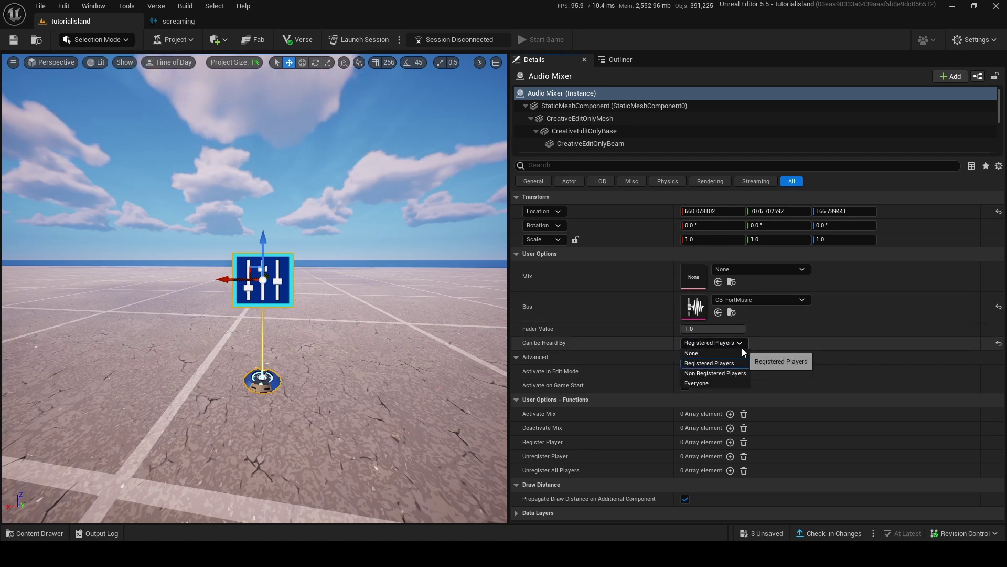
click(734, 373)
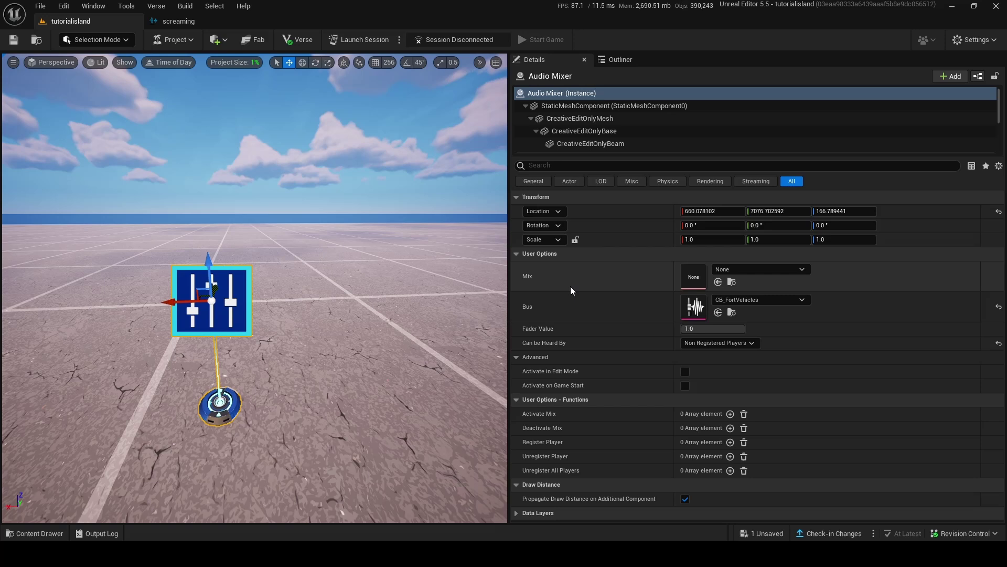
Open the choice of control buses for the Audio Mixer's Bus property
key(Right)
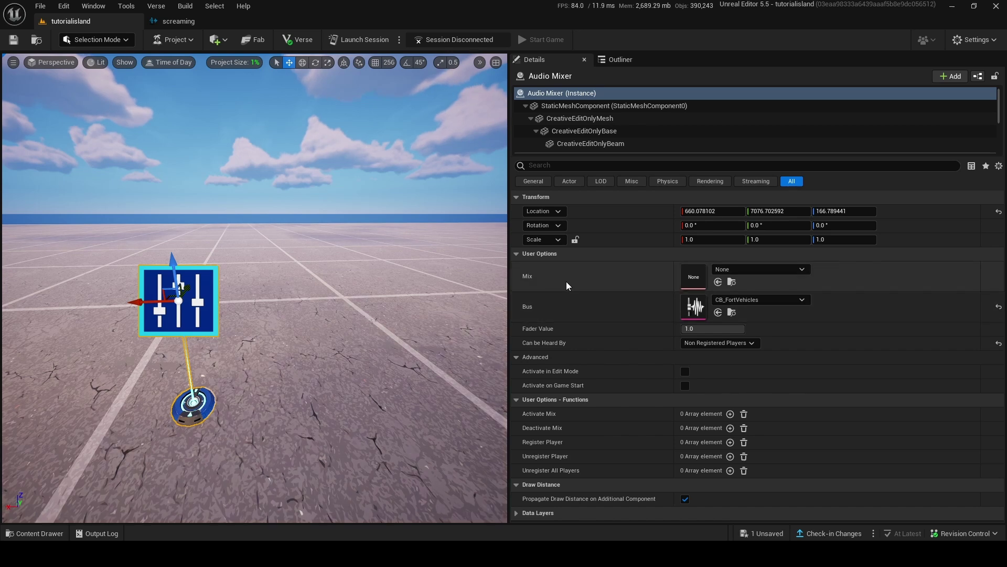
click(777, 299)
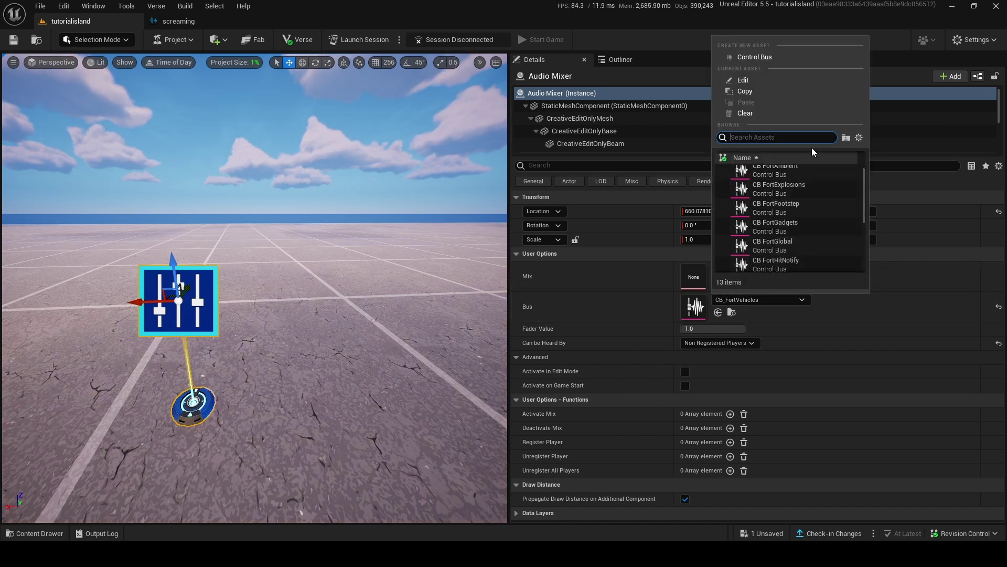